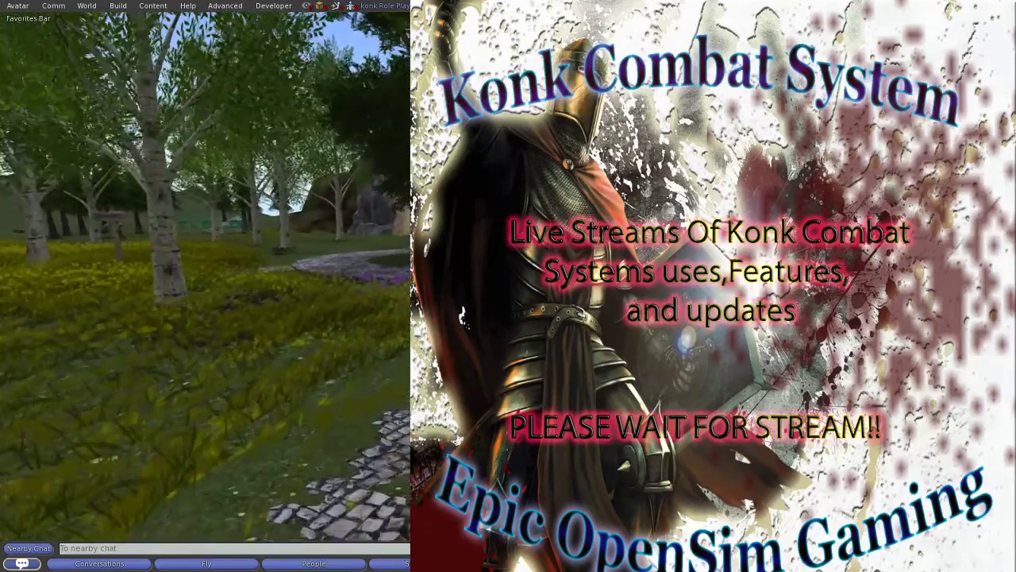
- Turn the avatar around in the birch grove beside the cobblestone path to survey the surrounding landscape
{"action": "key", "text": "Right"}
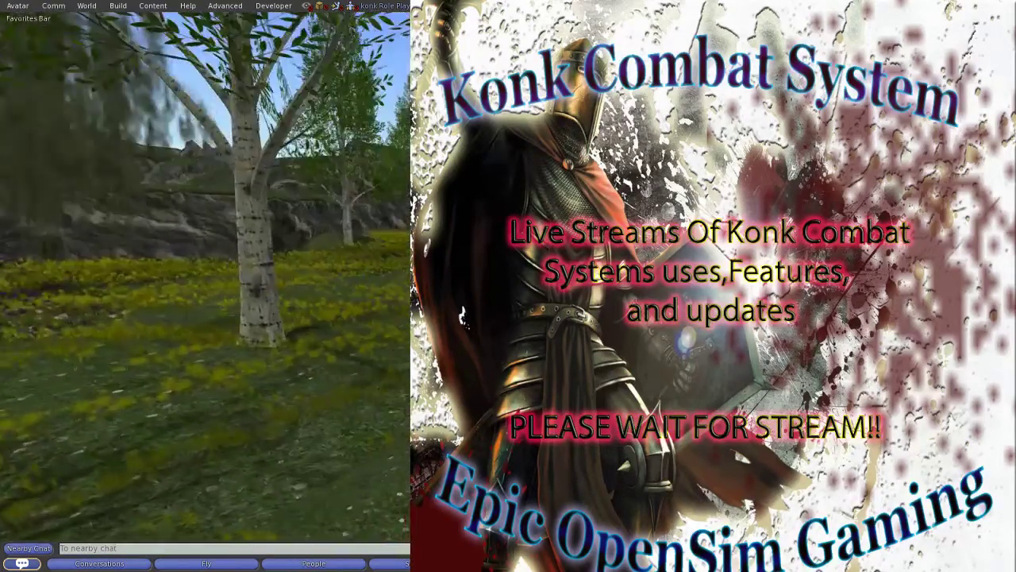
{"action": "key", "text": "Right"}
{"action": "key", "text": "Up"}
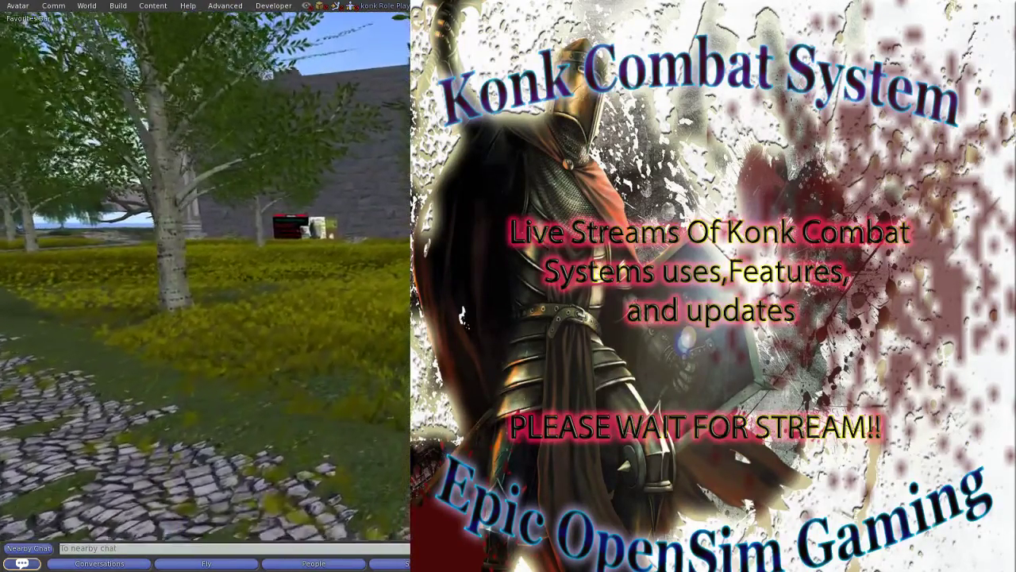
{"action": "key", "text": "Left"}
{"action": "key", "text": "Up"}
{"action": "key", "text": "Left"}
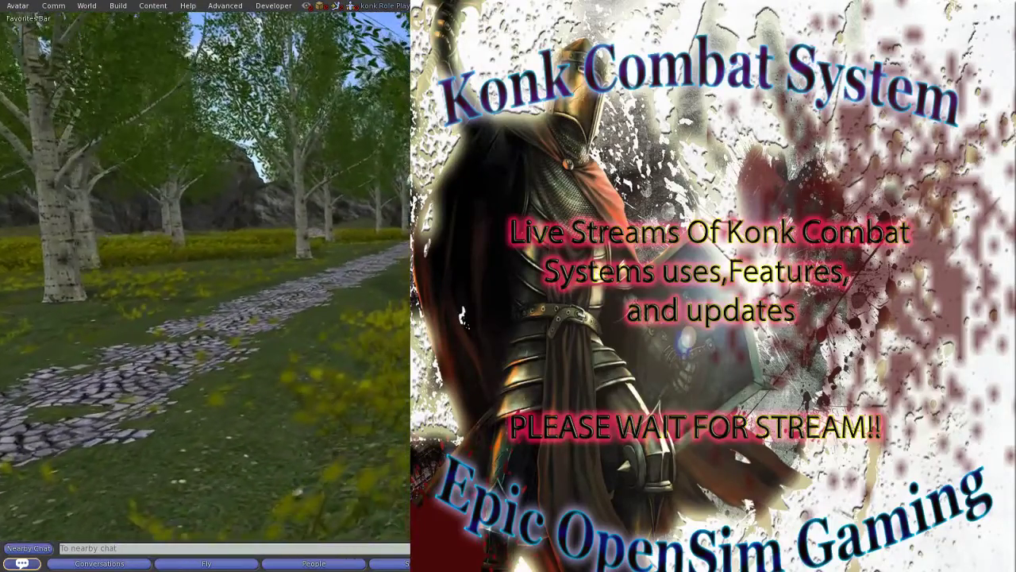
{"action": "key", "text": "Right"}
{"action": "key", "text": "Up"}
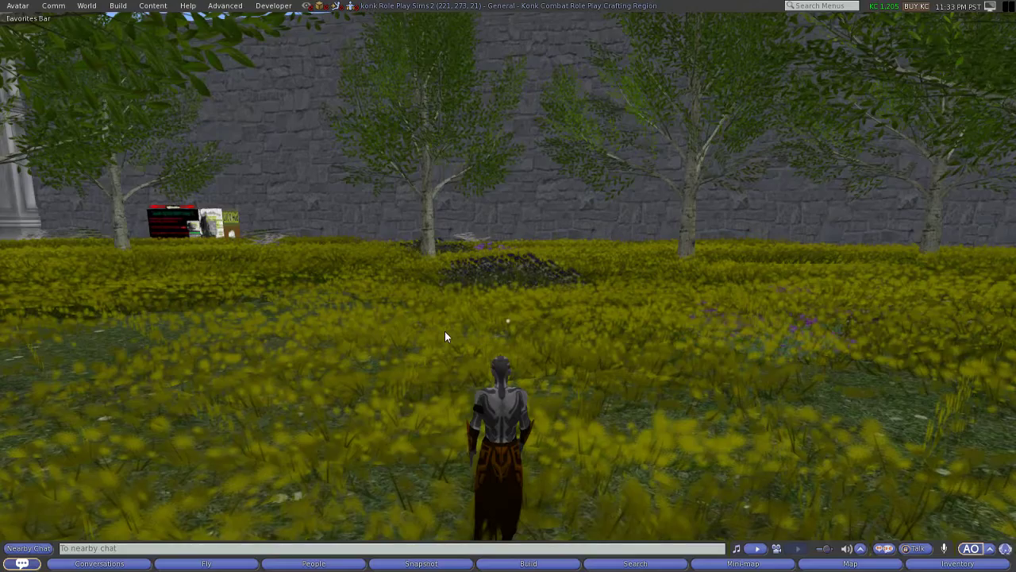
- Walk the avatar through the yellow flowers and turn it from the stone wall to face the cobblestone path
{"action": "key", "text": "Up"}
{"action": "key", "text": "Left"}
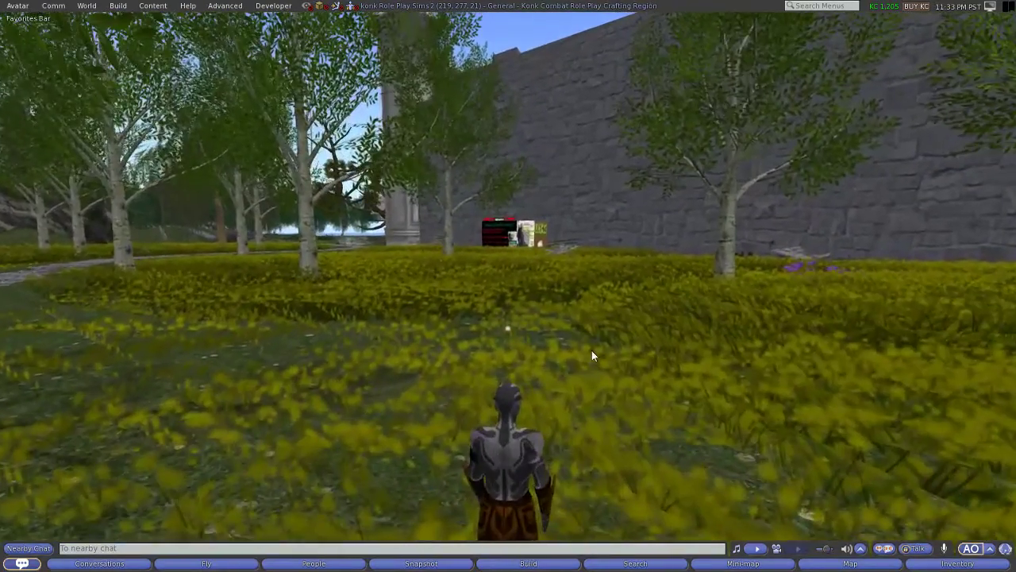
{"action": "key", "text": "Up"}
{"action": "key", "text": "Left"}
{"action": "key", "text": "Left"}
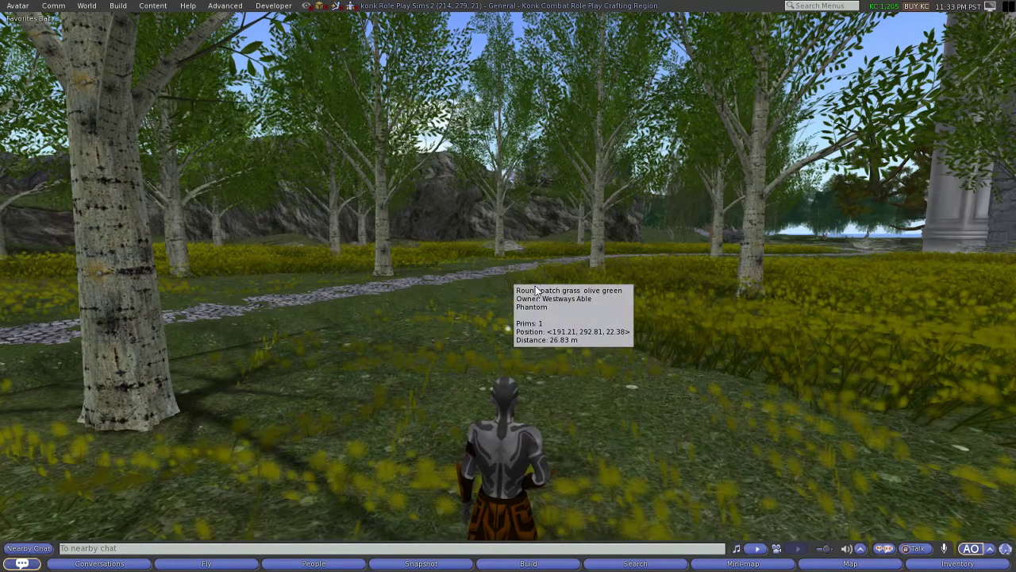
- Look around the flower meadow, walking past the purple flowers and turning to view the wall, the birches and the path
{"action": "key", "text": "Right"}
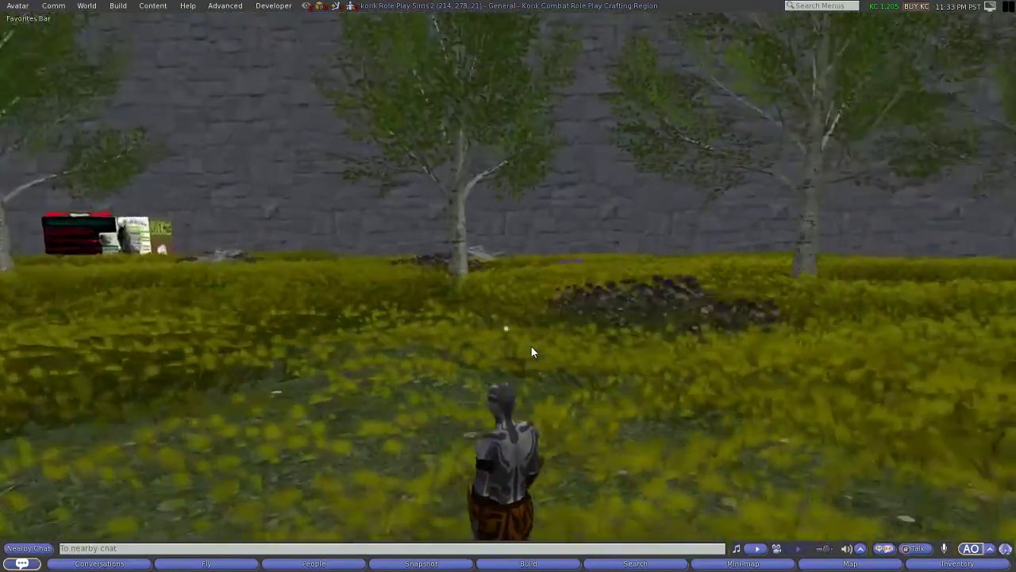
{"action": "key", "text": "Right"}
{"action": "key", "text": "Up"}
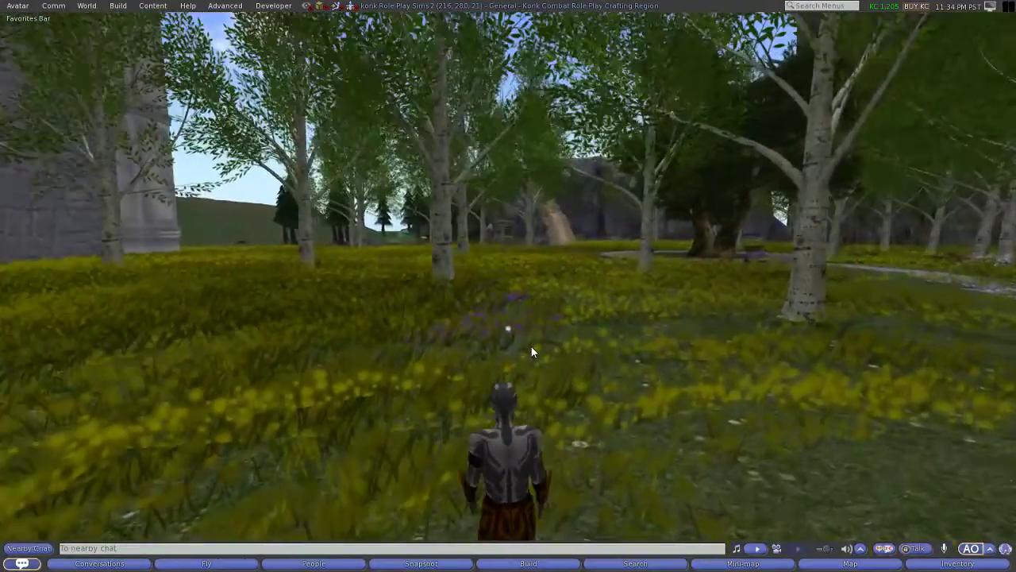
{"action": "key", "text": "Left"}
{"action": "key", "text": "Up"}
{"action": "key", "text": "Left"}
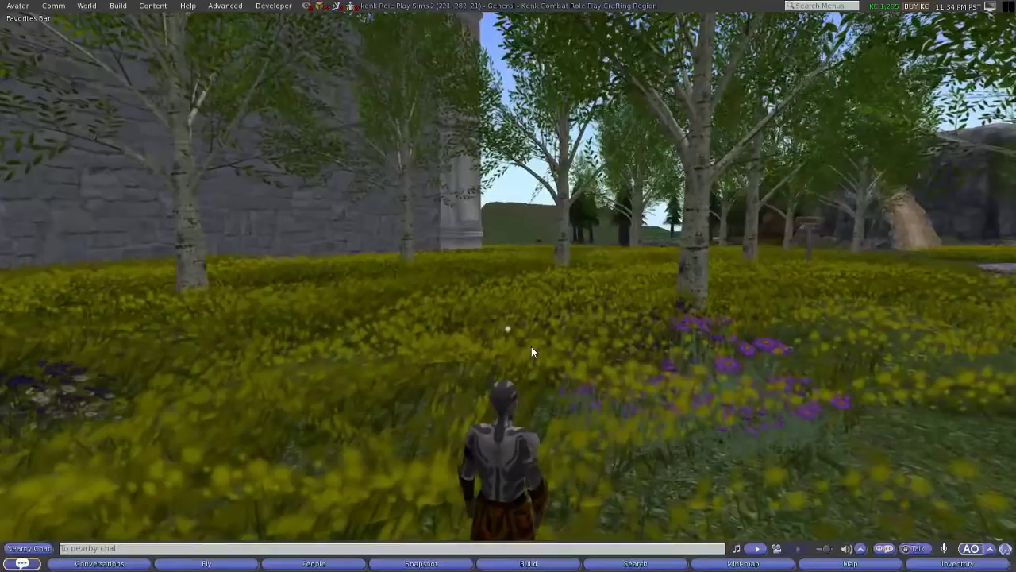
{"action": "key", "text": "Right"}
{"action": "key", "text": "Up"}
{"action": "key", "text": "Right"}
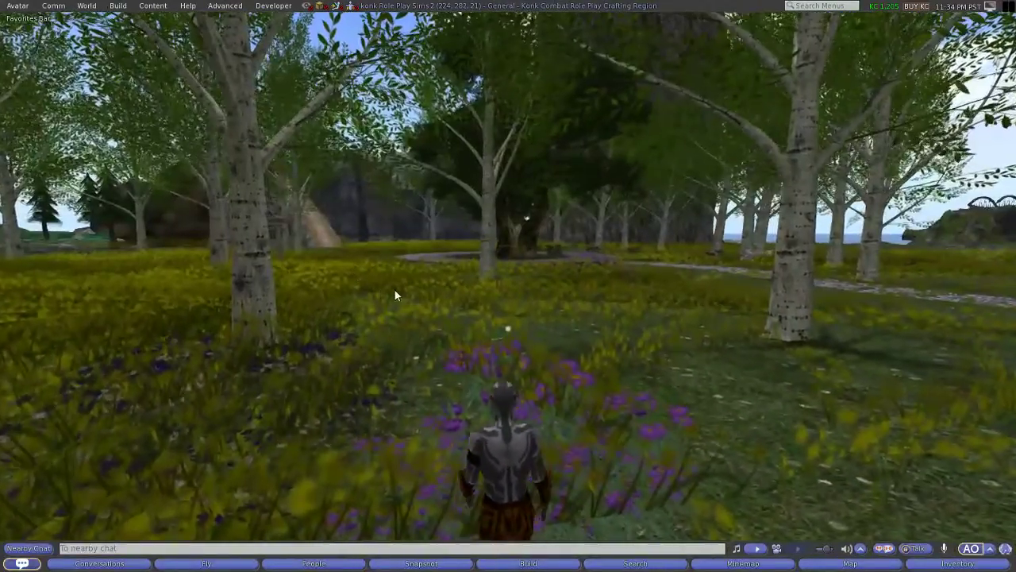
{"action": "key", "text": "Right"}
{"action": "key", "text": "Right"}
{"action": "key", "text": "Up"}
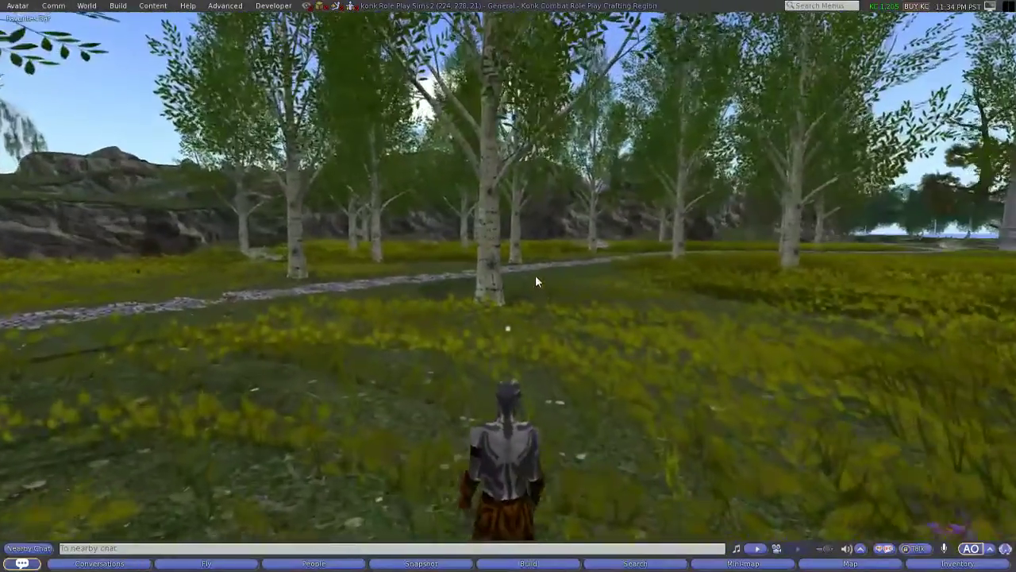
- Turn toward the nearby birch tree, open its object properties for inspection and close the editor
{"action": "key", "text": "Left"}
{"action": "right_click", "coordinate": [535, 168]}
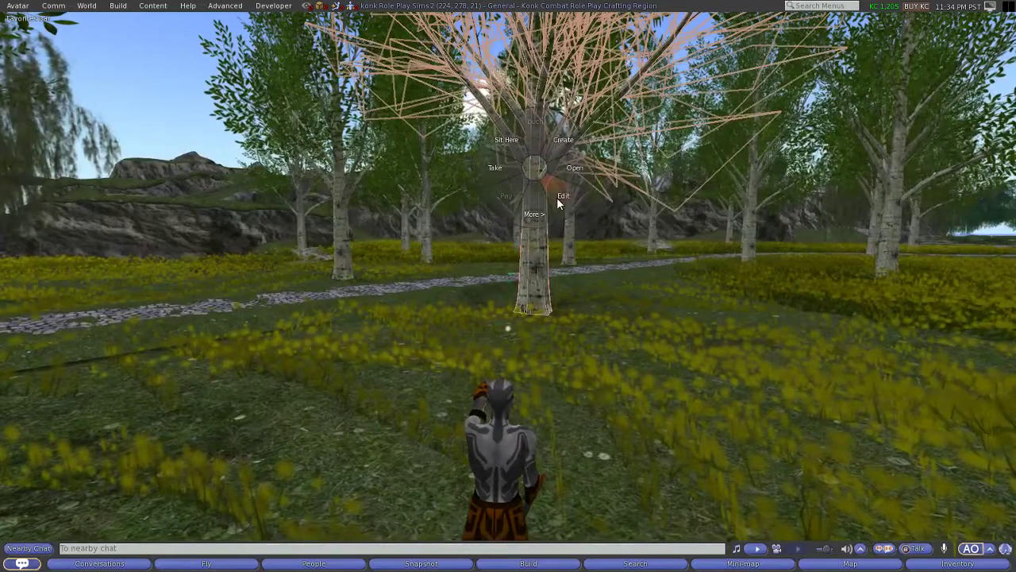
{"action": "left_click", "coordinate": [557, 198]}
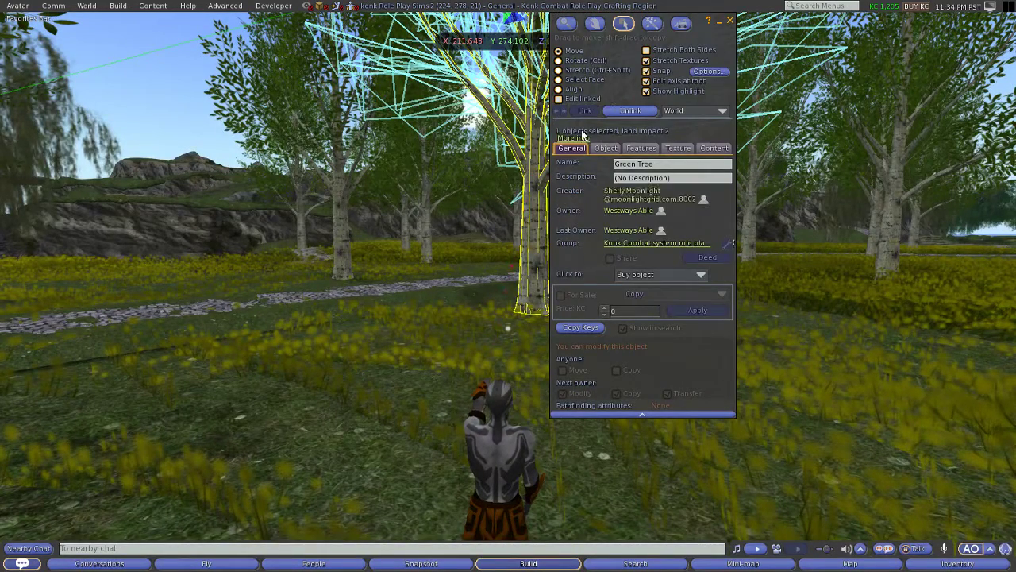
{"action": "left_click", "coordinate": [731, 22]}
- Walk the avatar toward the cobblestone path and turn it to face the large dark tree
{"action": "key", "text": "Up"}
{"action": "key", "text": "Left"}
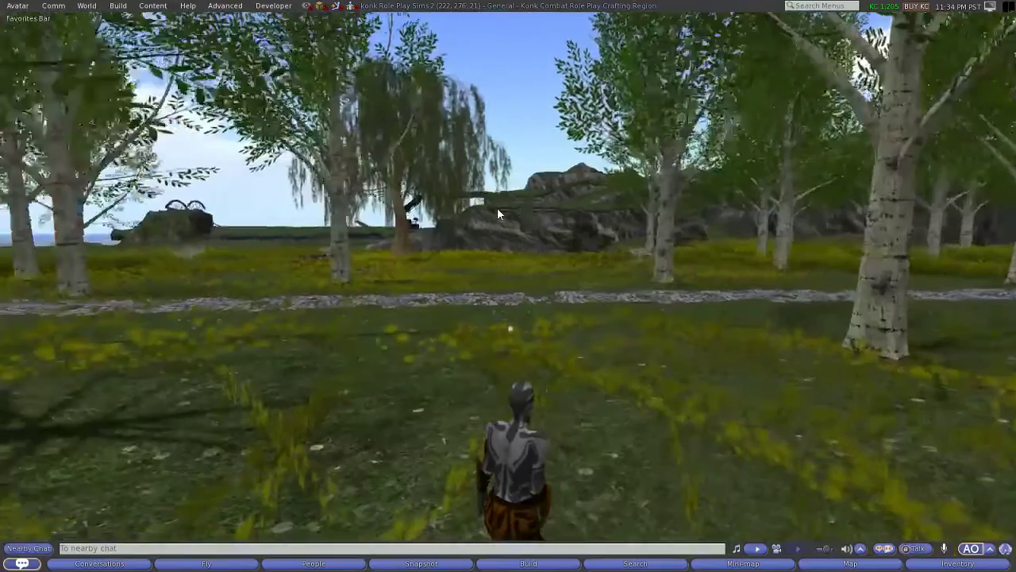
{"action": "key", "text": "Up"}
{"action": "key", "text": "Left"}
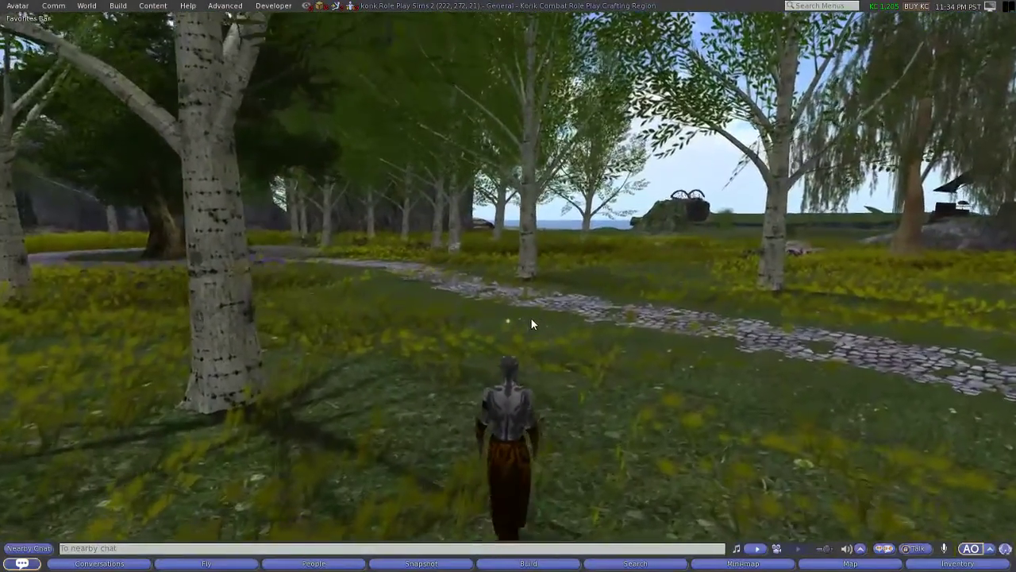
{"action": "key", "text": "Up"}
{"action": "key", "text": "Left"}
{"action": "key", "text": "Left"}
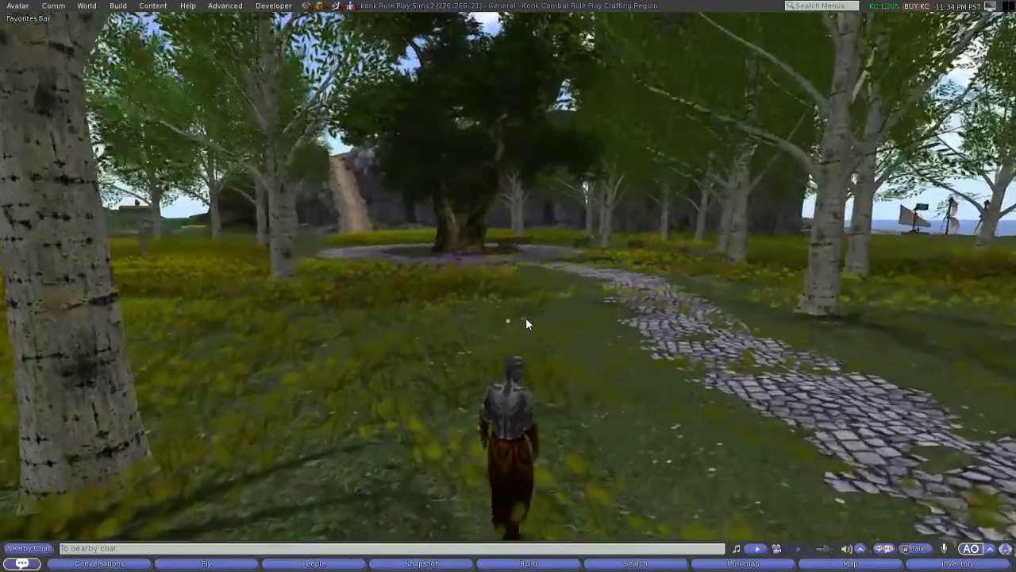
- Walk the avatar away from the path into the yellow meadow, heading between the wall's pillar and the wooden signpost
{"action": "key", "text": "Up"}
{"action": "key", "text": "Left"}
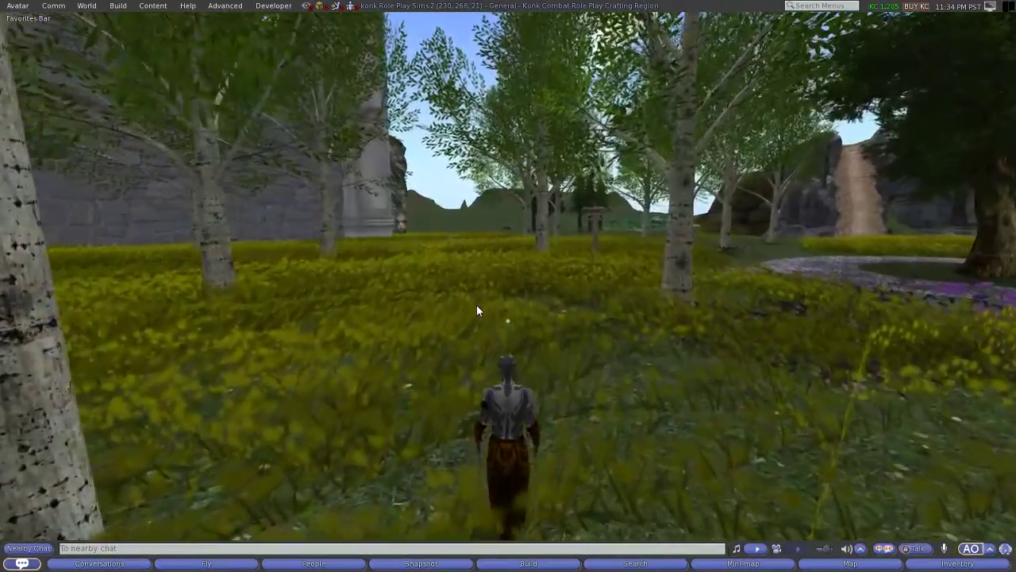
{"action": "key", "text": "Up"}
{"action": "key", "text": "Left"}
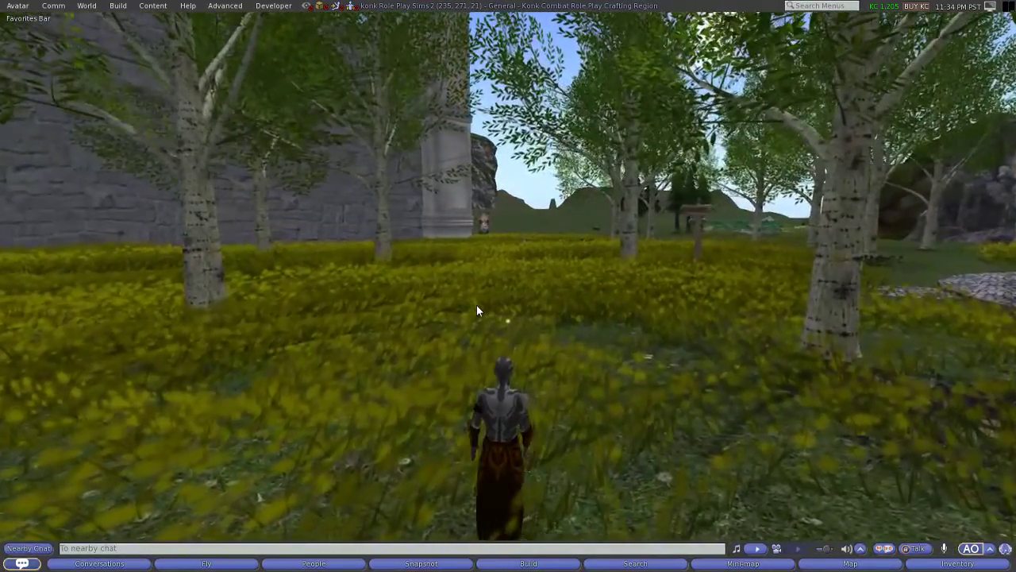
{"action": "key", "text": "Up"}
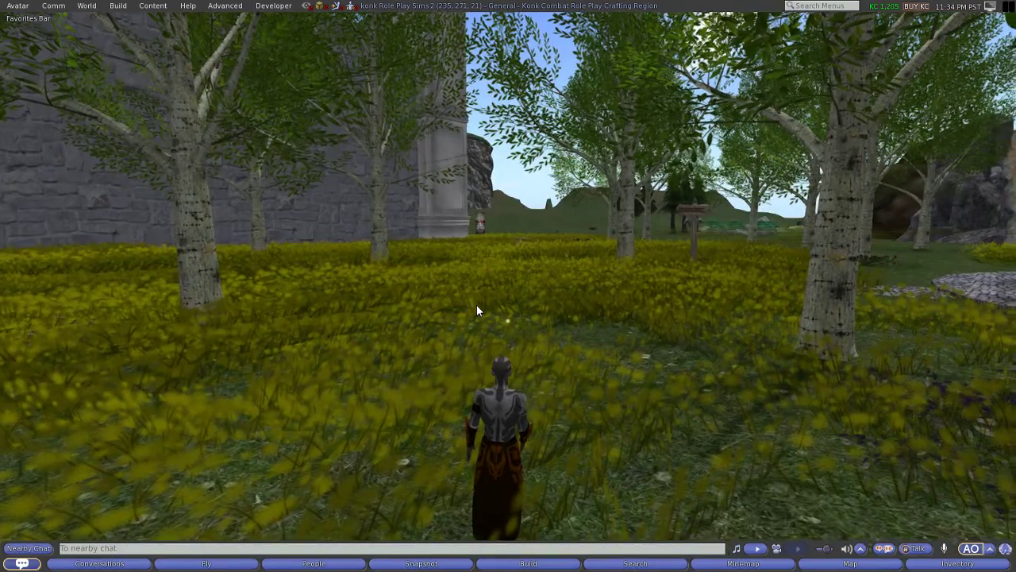
{"action": "key", "text": "Right"}
{"action": "key", "text": "Up"}
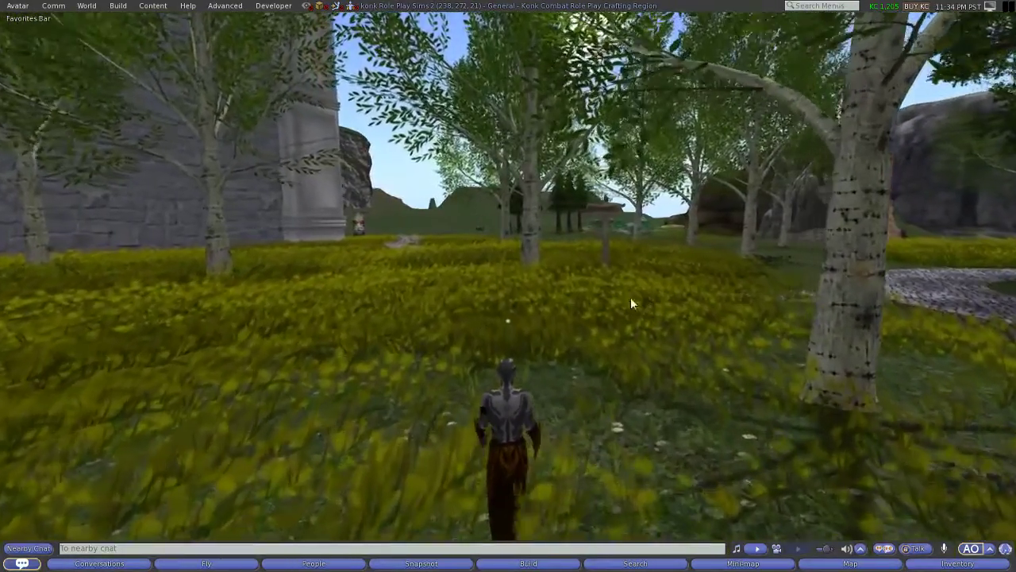
- Walk the avatar across the meadow past the wooden signpost to the grass near the wall's corner pillar
{"action": "key", "text": "Up"}
{"action": "key", "text": "Left"}
{"action": "key", "text": "Left"}
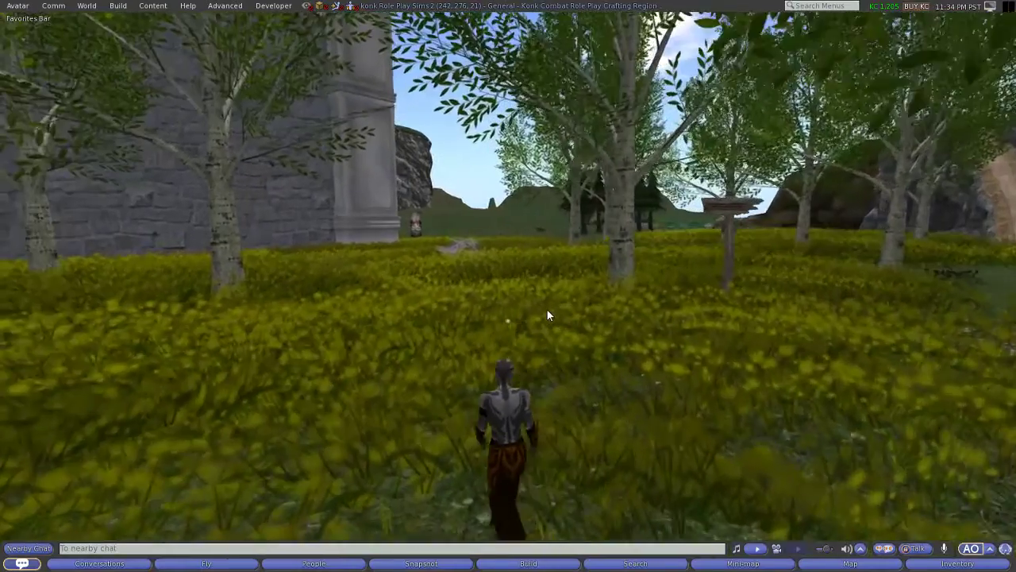
{"action": "key", "text": "Up"}
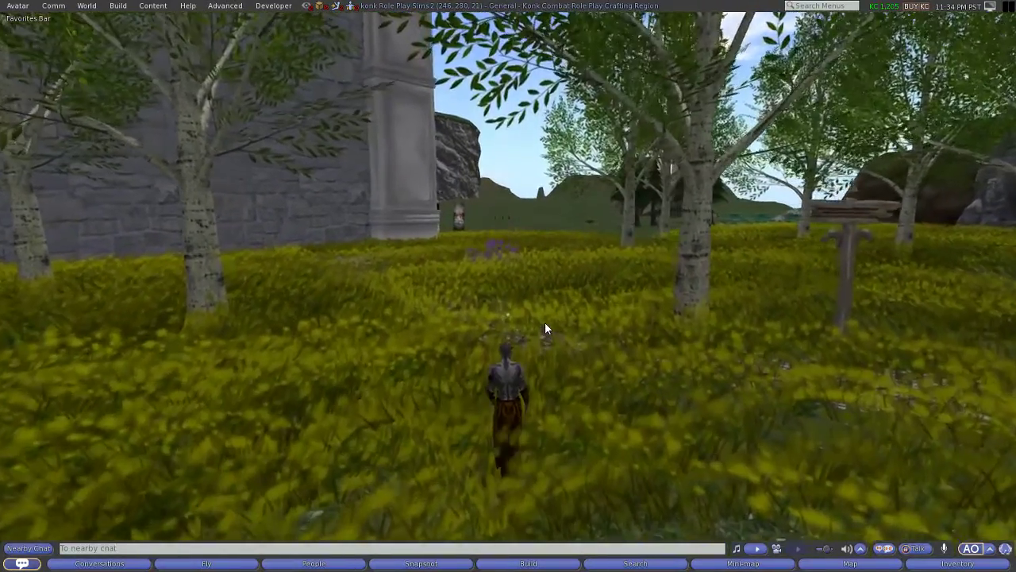
{"action": "key", "text": "Up"}
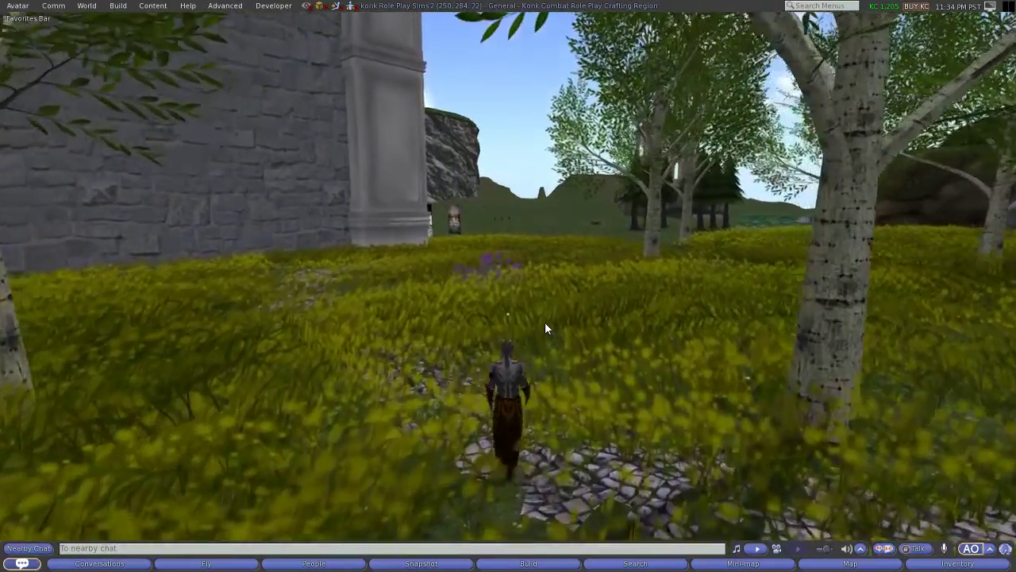
{"action": "key", "text": "Up"}
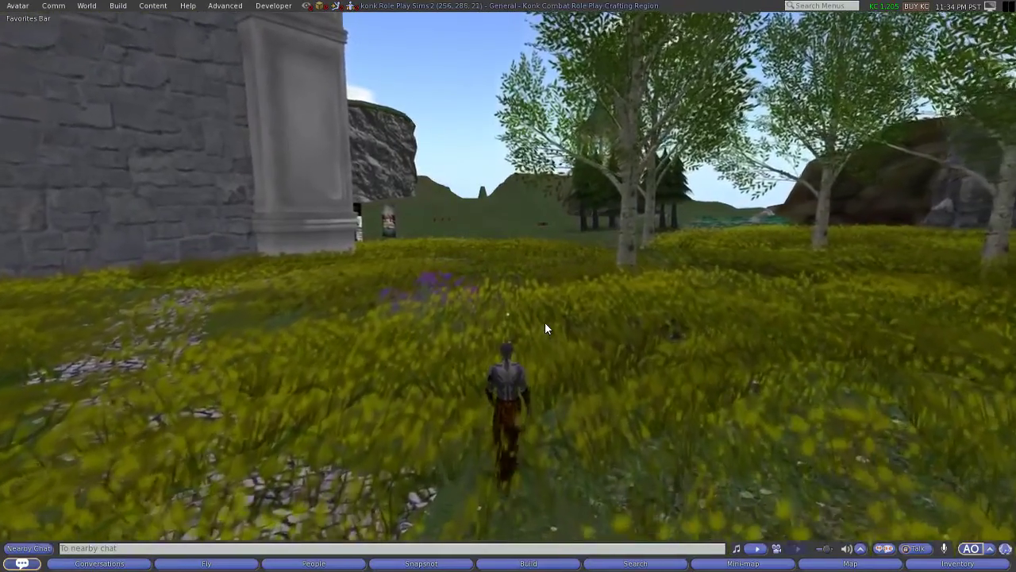
{"action": "key", "text": "Up"}
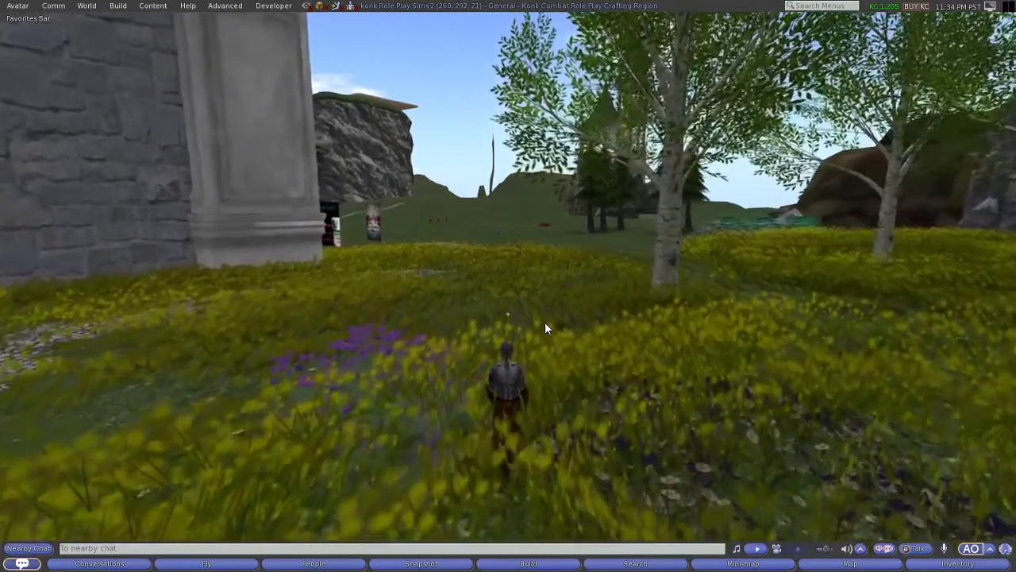
{"action": "key", "text": "Up"}
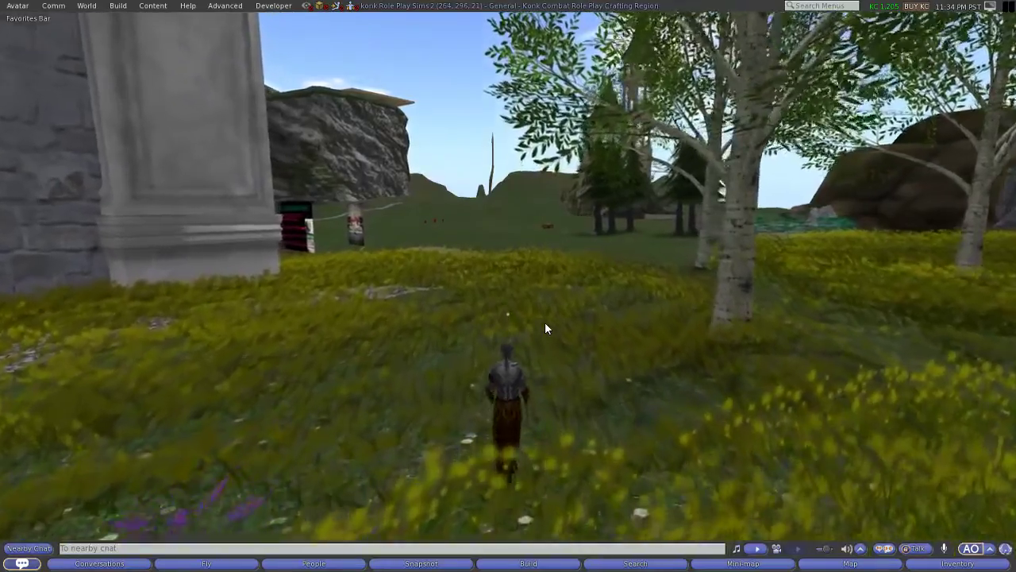
- Steer the avatar past the birches at the meadow's edge and turn it toward the evergreen grove beyond the pillar
{"action": "key", "text": "Right"}
{"action": "key", "text": "Up"}
{"action": "key", "text": "Right"}
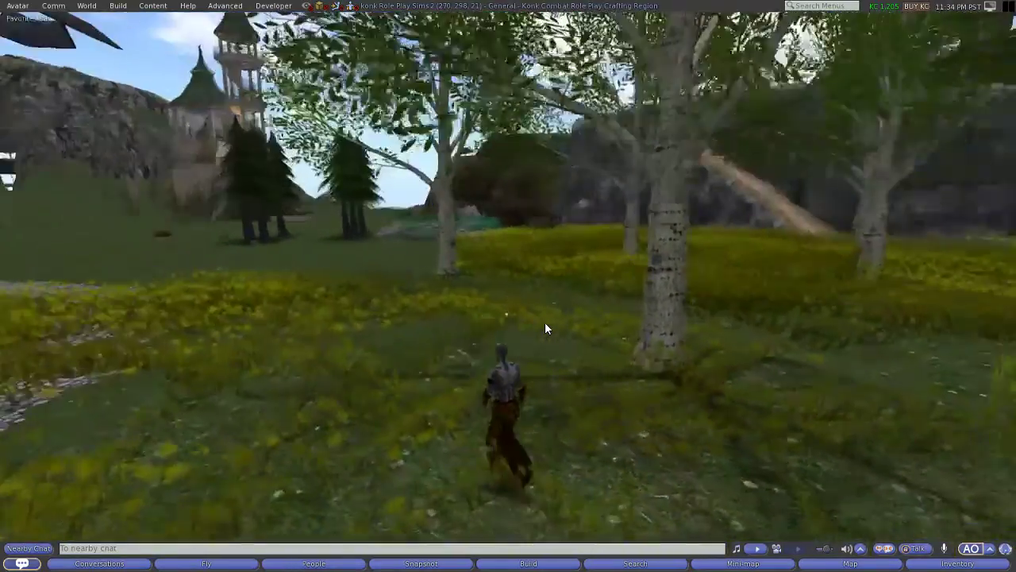
{"action": "key", "text": "Left"}
{"action": "key", "text": "Up"}
{"action": "key", "text": "Left"}
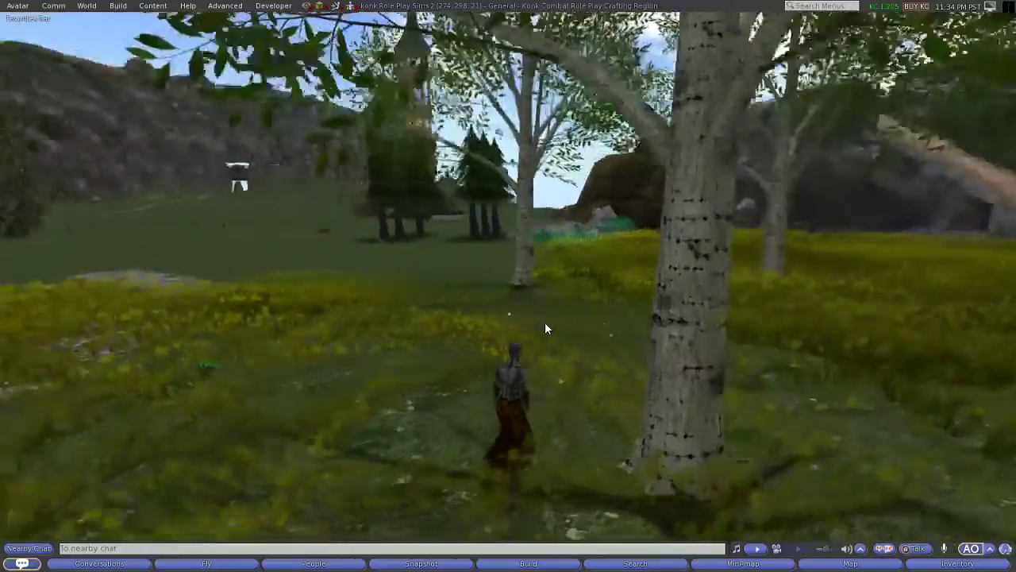
{"action": "key", "text": "Left"}
{"action": "key", "text": "Up"}
{"action": "key", "text": "Left"}
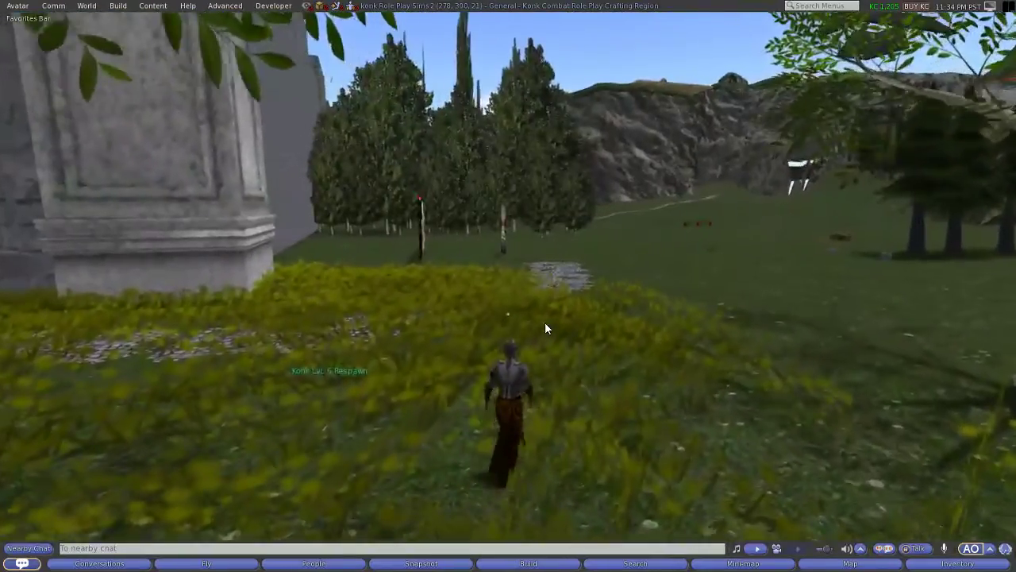
- Walk the avatar out of the flower meadow into the open green field beside the end of the cobblestone path
{"action": "key", "text": "Left"}
{"action": "key", "text": "Right"}
{"action": "key", "text": "Right"}
{"action": "key", "text": "Up"}
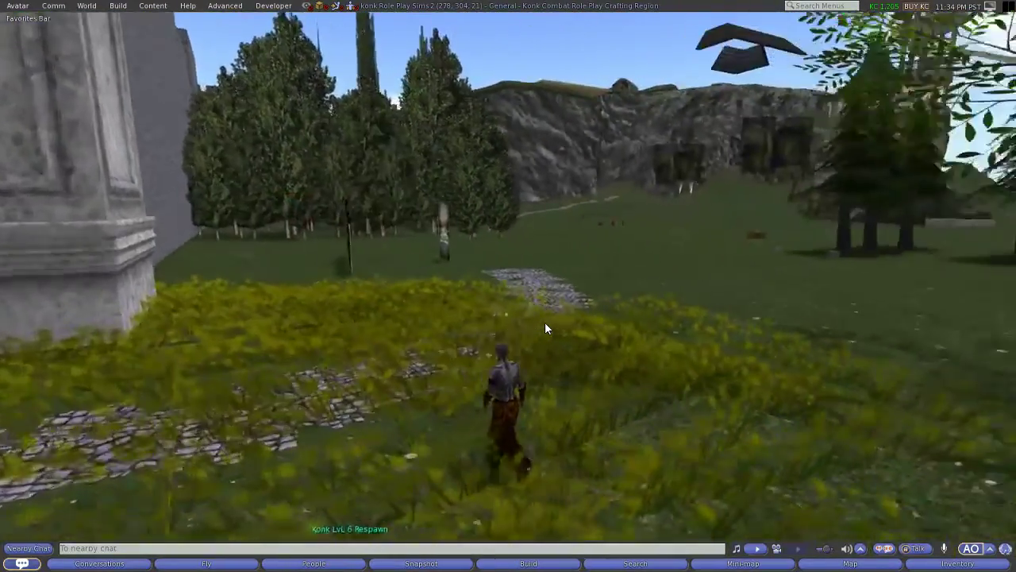
{"action": "key", "text": "Up"}
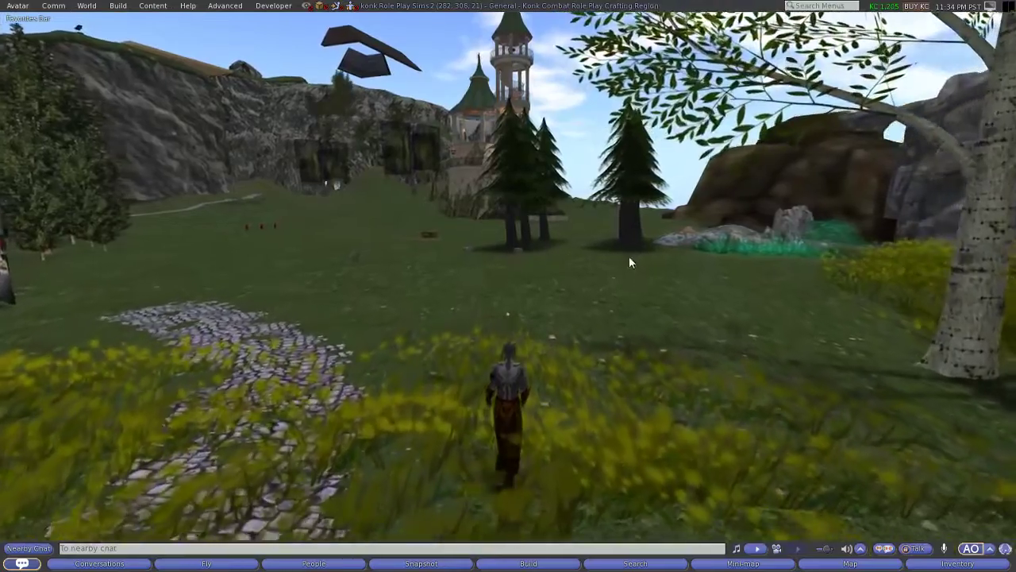
{"action": "key", "text": "Left"}
{"action": "key", "text": "Up"}
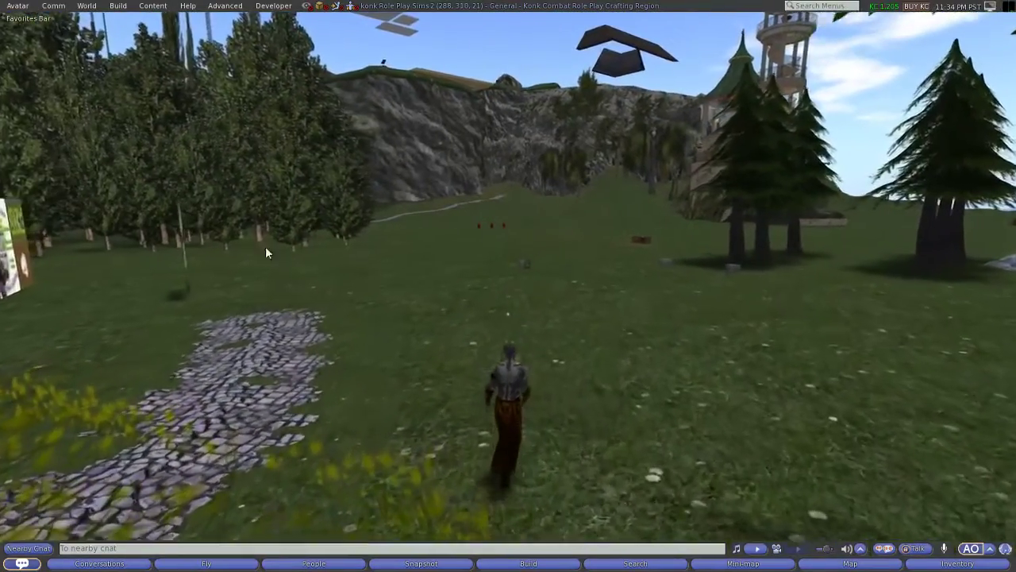
{"action": "key", "text": "Up"}
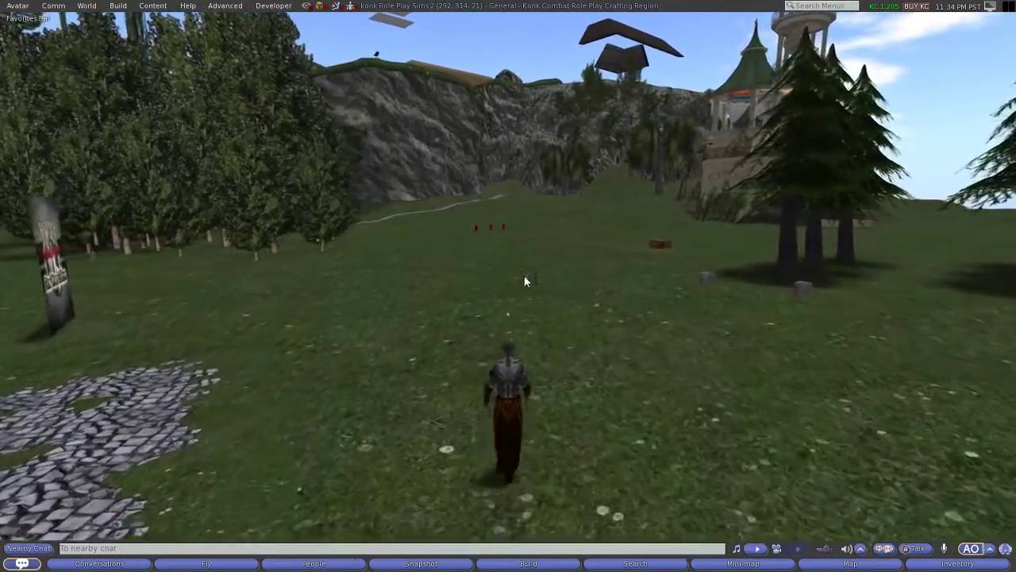
- View the Konk quick start boards by the wall, then turn the avatar back toward the birch forest and rocks
{"action": "key", "text": "Left"}
{"action": "key", "text": "Up"}
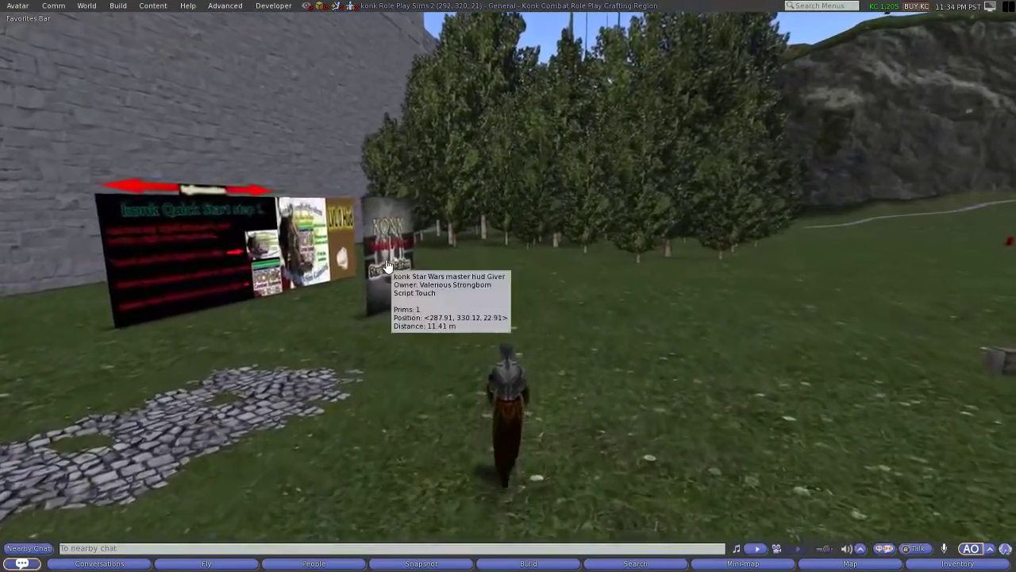
{"action": "key", "text": "Right"}
{"action": "key", "text": "Right"}
{"action": "key", "text": "Up"}
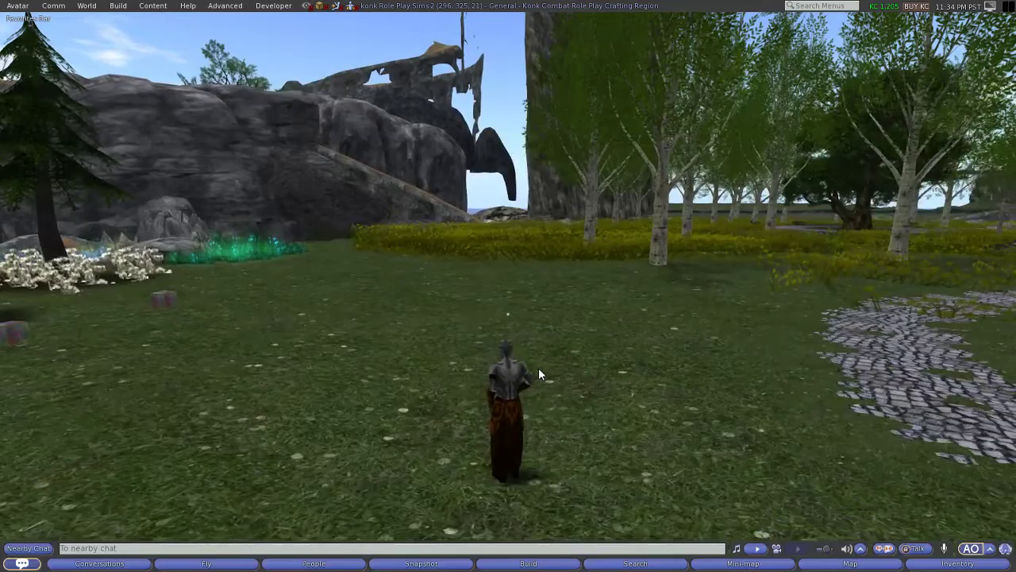
- Walk the avatar across the green field and turn it from the evergreen grove toward the Konk Star Wars Coin Server crate
{"action": "key", "text": "Left"}
{"action": "key", "text": "Up"}
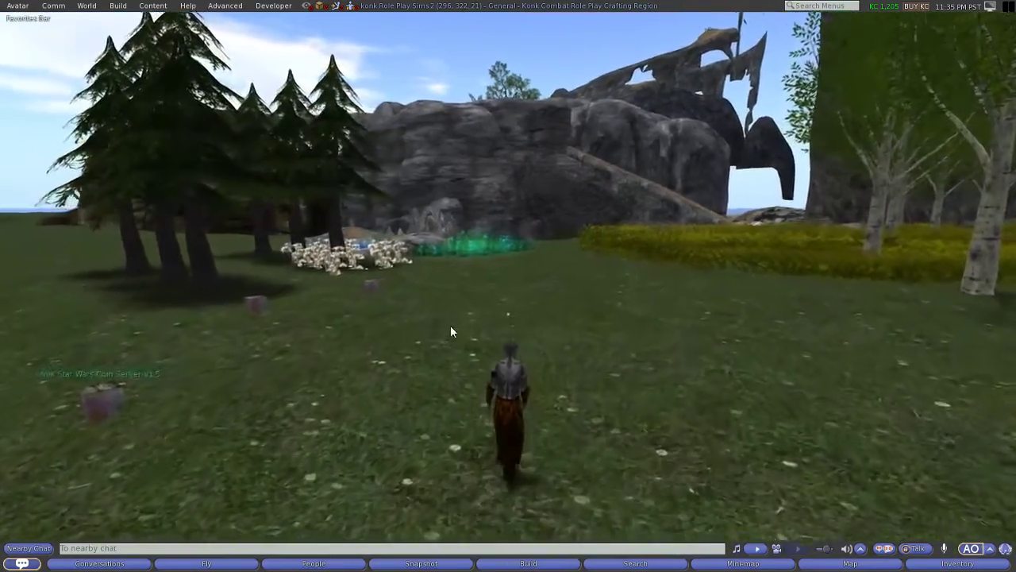
{"action": "key", "text": "Left"}
{"action": "key", "text": "Left"}
{"action": "key", "text": "Up"}
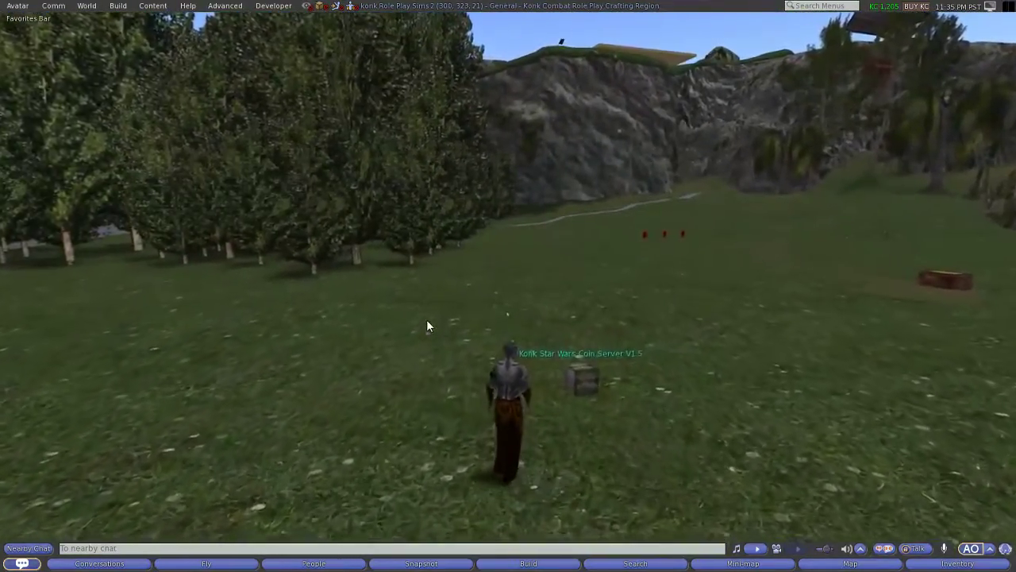
- Walk the avatar past the coin server crate, then turn it from the castle tower back toward the quick start boards
{"action": "key", "text": "Up"}
{"action": "key", "text": "Right"}
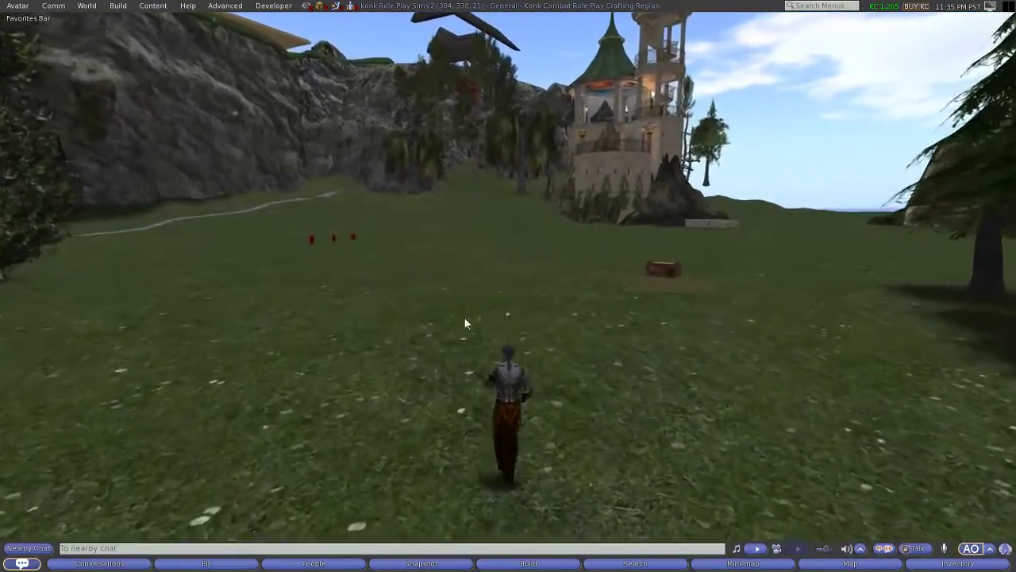
{"action": "key", "text": "Right"}
{"action": "key", "text": "Right"}
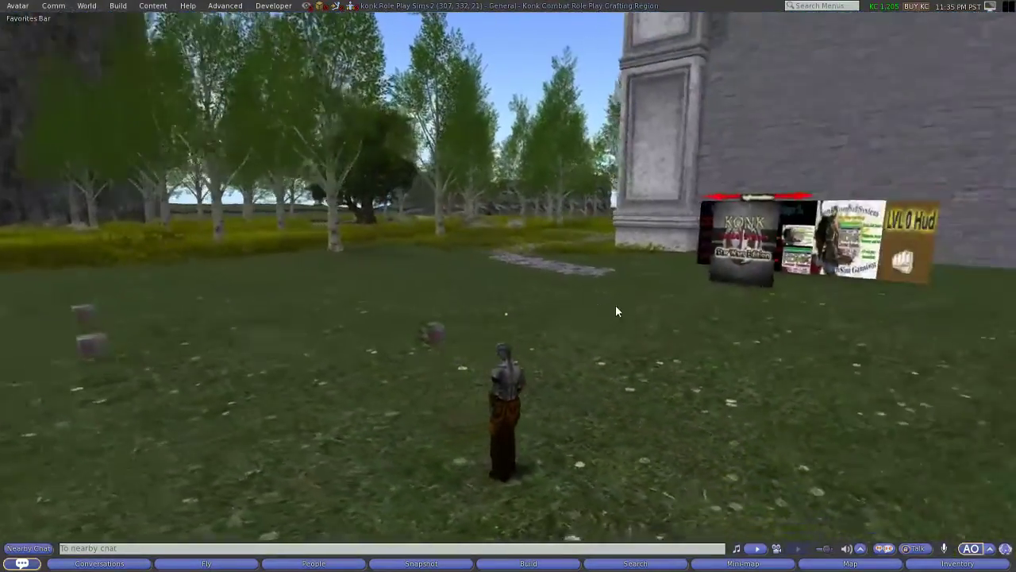
- Fly the avatar up over the stone wall into the walled town, hovering near the large sword-bearing statue
{"action": "key", "text": "Page_Up"}
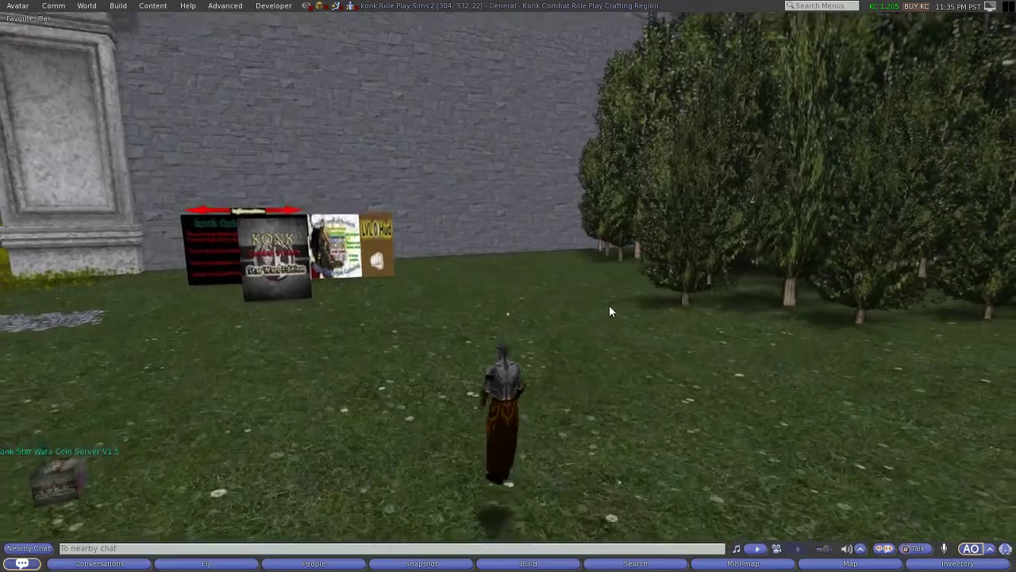
{"action": "key", "text": "Page_Up"}
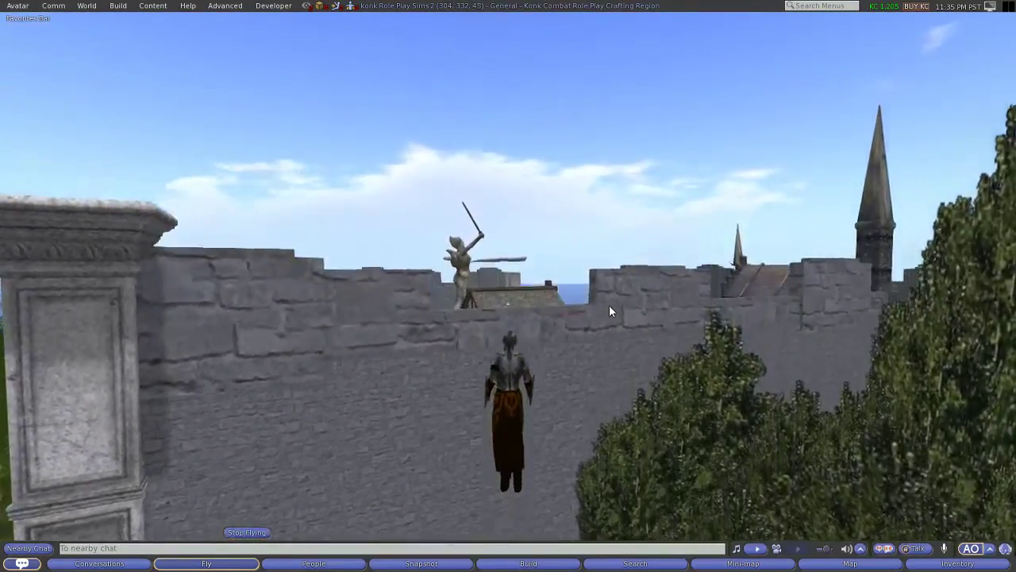
{"action": "key", "text": "Up"}
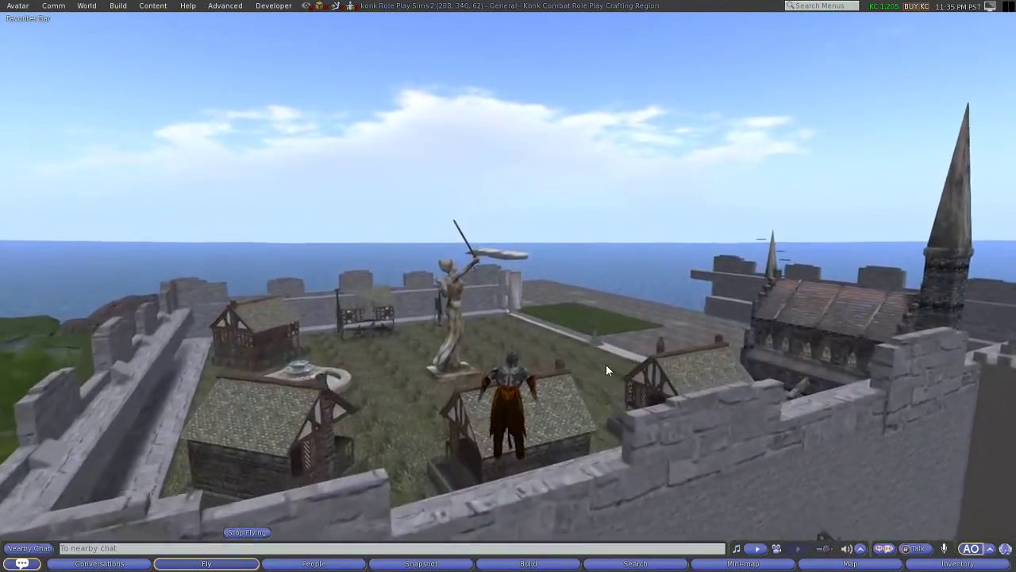
{"action": "key", "text": "Up"}
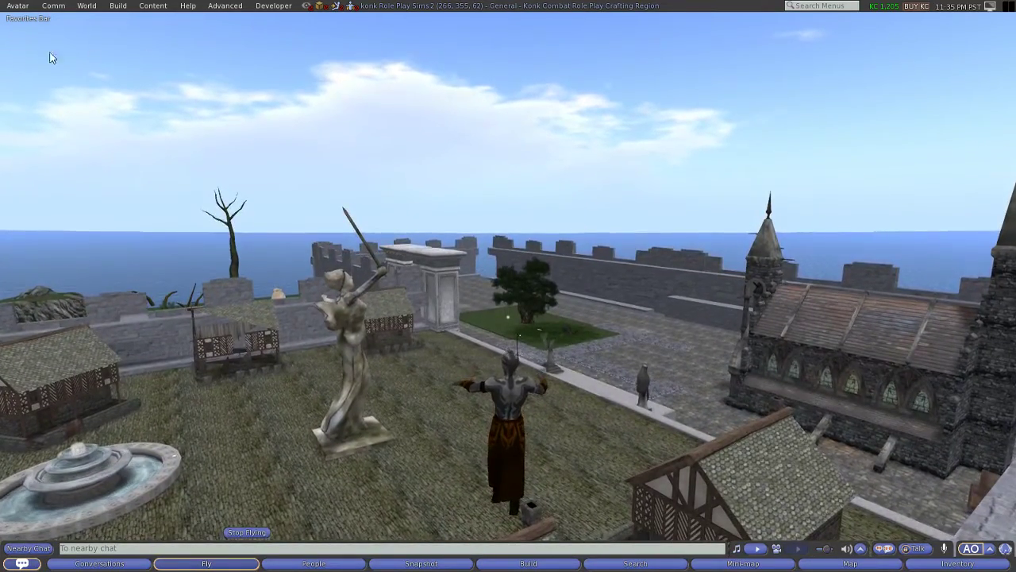
- Change the sun position to low reddish light, and fly the avatar toward the town wall overlooking the birch forest and sea
{"action": "left_click", "coordinate": [86, 7]}
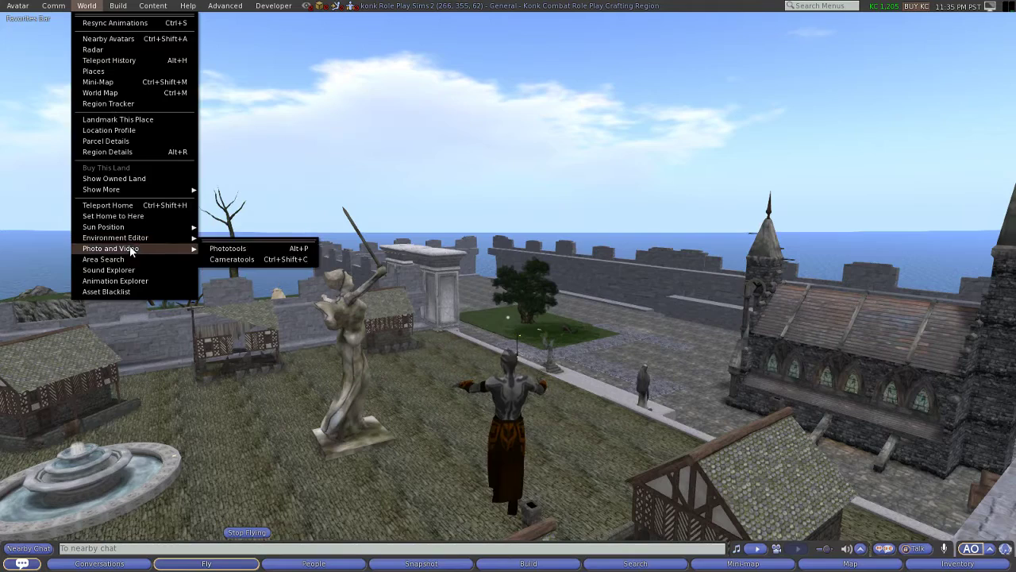
{"action": "left_click", "coordinate": [229, 229]}
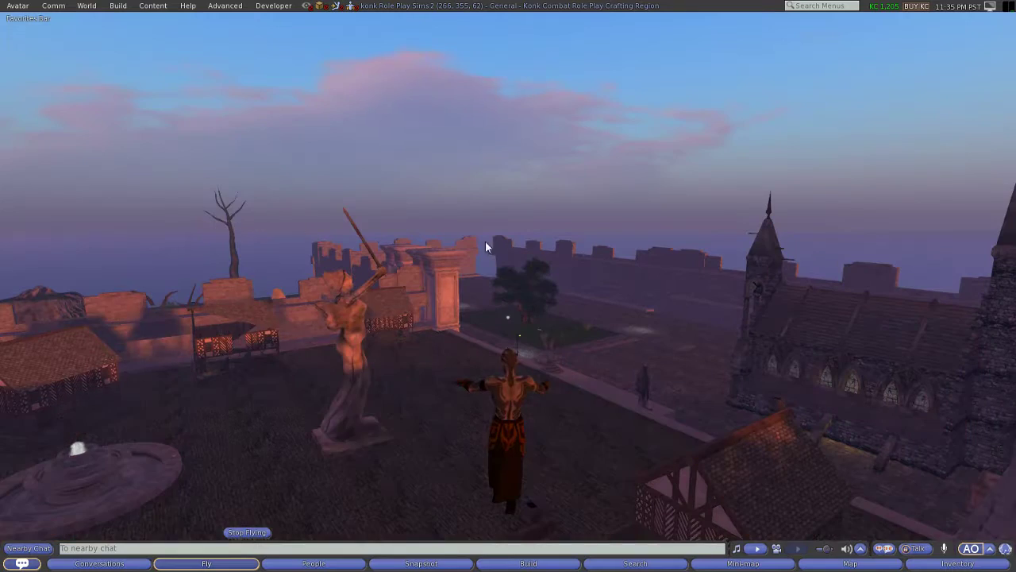
{"action": "key", "text": "Left"}
{"action": "key", "text": "Up"}
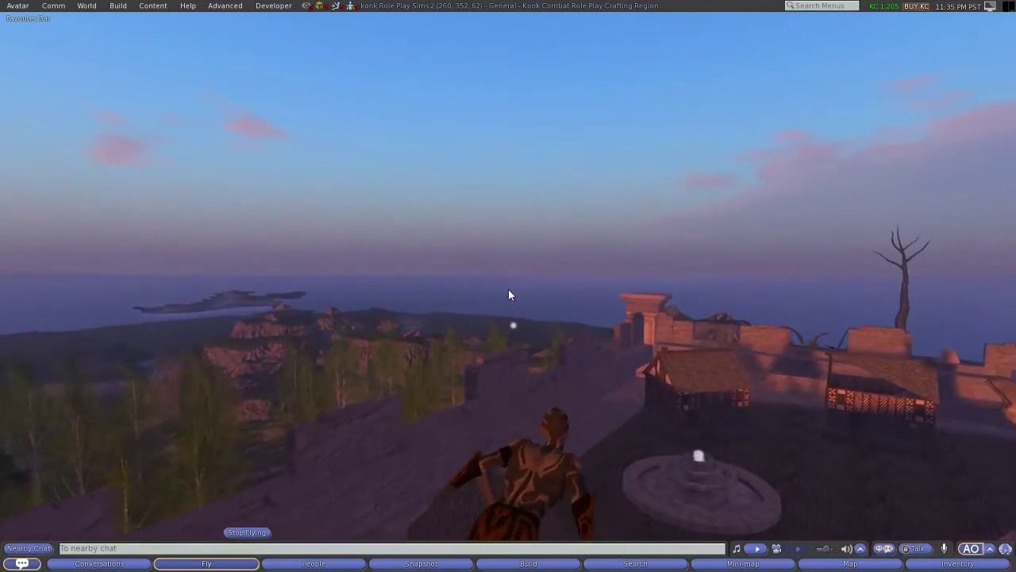
{"action": "key", "text": "Left"}
{"action": "key", "text": "Up"}
{"action": "key", "text": "Right"}
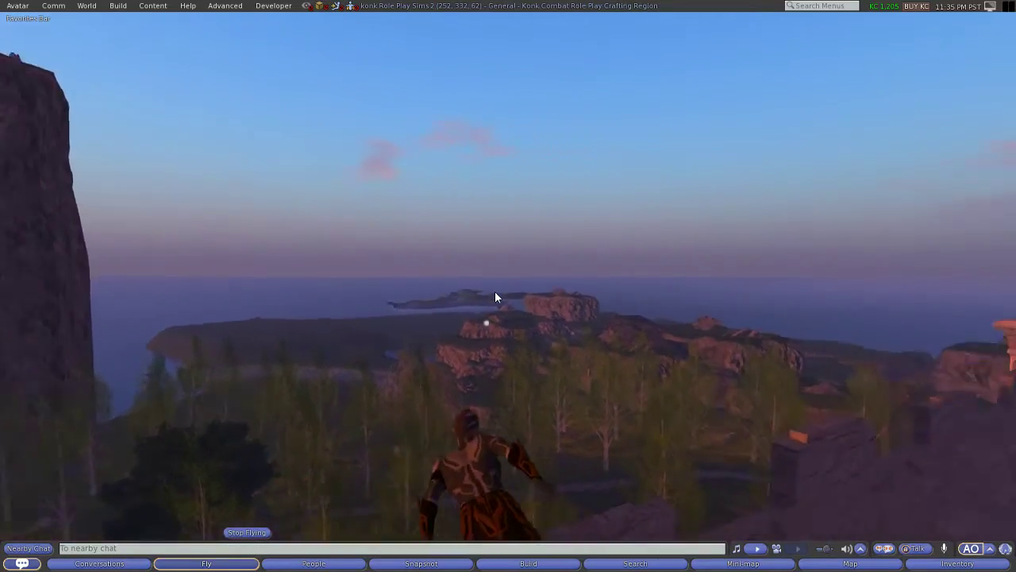
- Turn the avatar back toward the church and fly it down to land on the cobblestones beside a half-timbered house
{"action": "key", "text": "Right"}
{"action": "key", "text": "Up"}
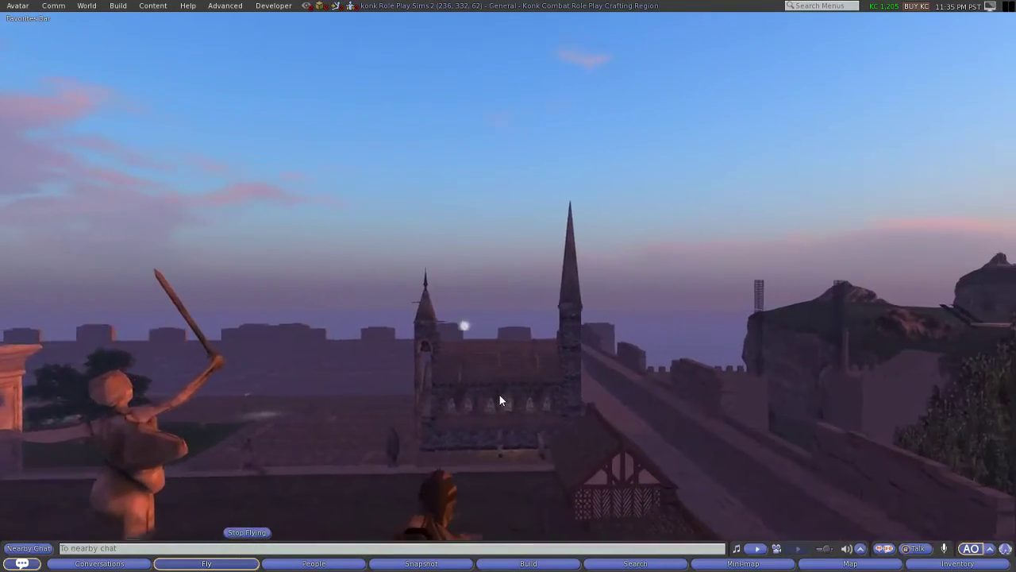
{"action": "key", "text": "Up"}
{"action": "key", "text": "Page_Down"}
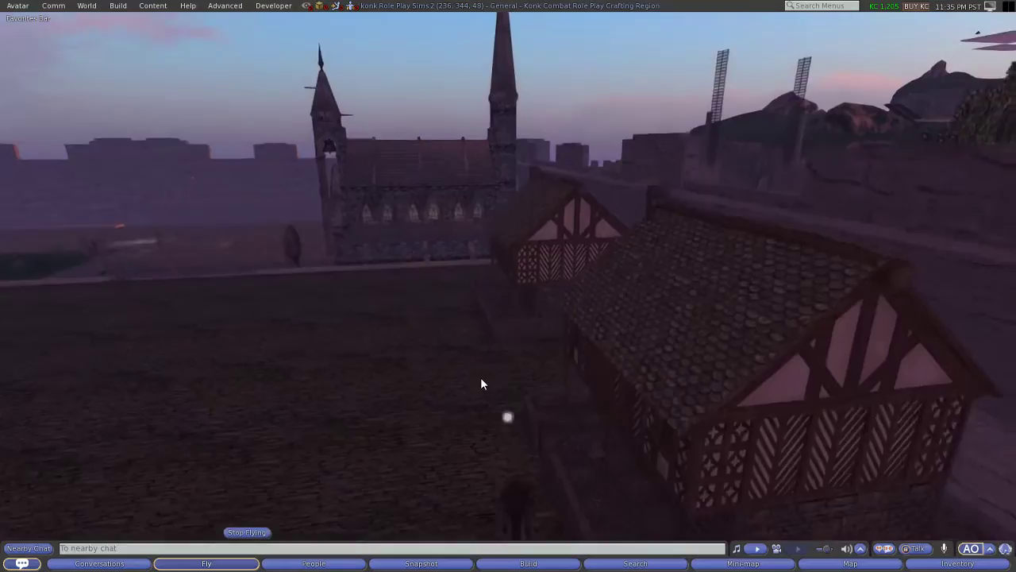
{"action": "key", "text": "Left"}
{"action": "key", "text": "Left"}
{"action": "key", "text": "Up"}
{"action": "key", "text": "Page_Down"}
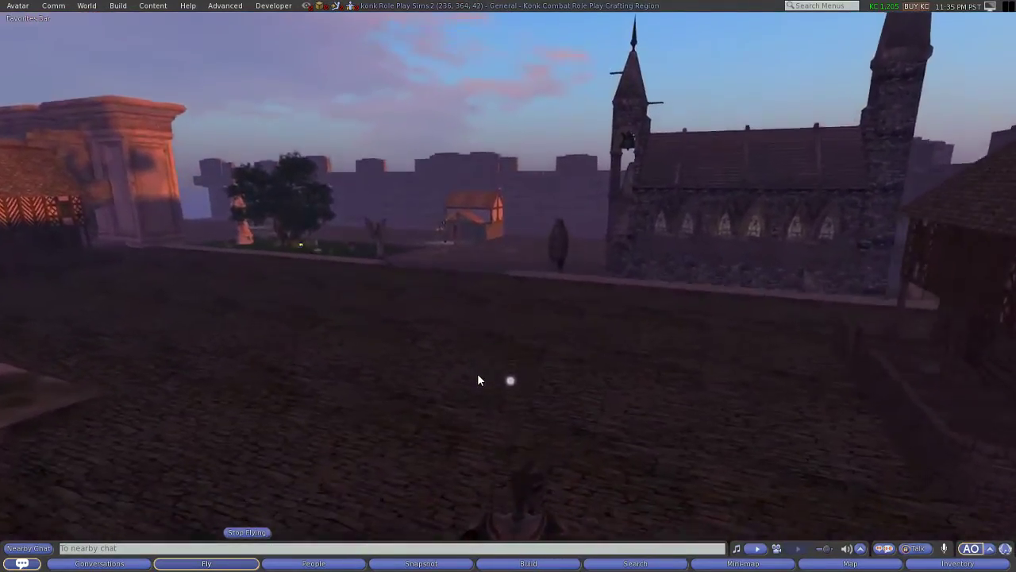
{"action": "key", "text": "Page_Down"}
{"action": "key", "text": "Up"}
{"action": "key", "text": "Right"}
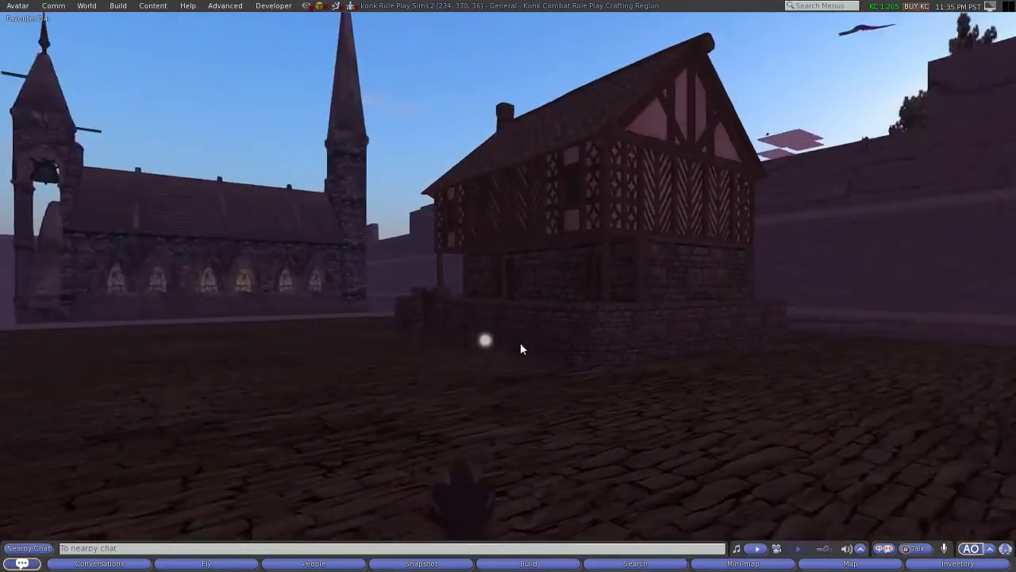
- Walk the avatar along the cobblestones to the low stone wall in front of the half-timbered house
{"action": "key", "text": "Up"}
{"action": "key", "text": "Left"}
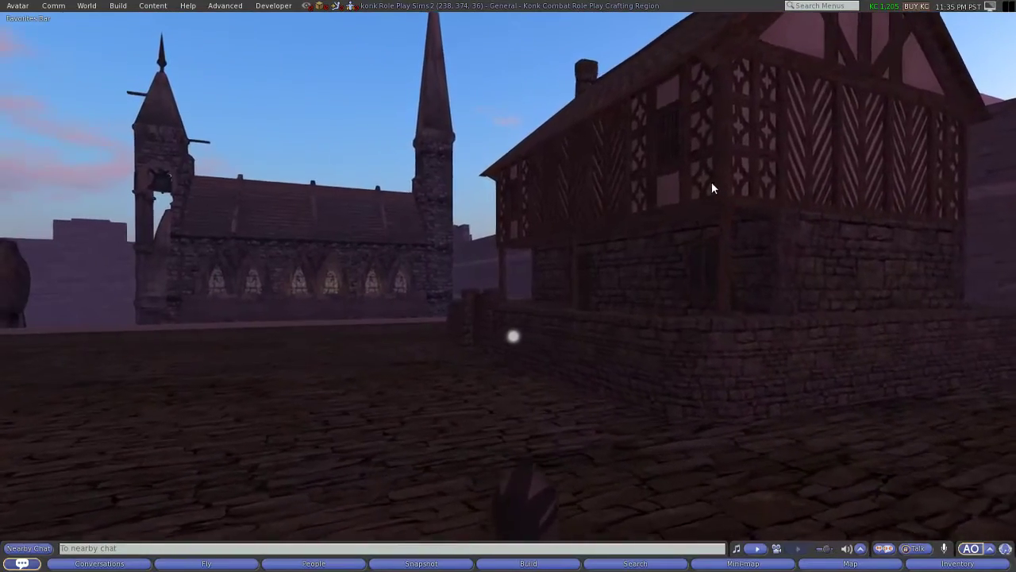
{"action": "key", "text": "Up"}
{"action": "key", "text": "Left"}
{"action": "key", "text": "Right"}
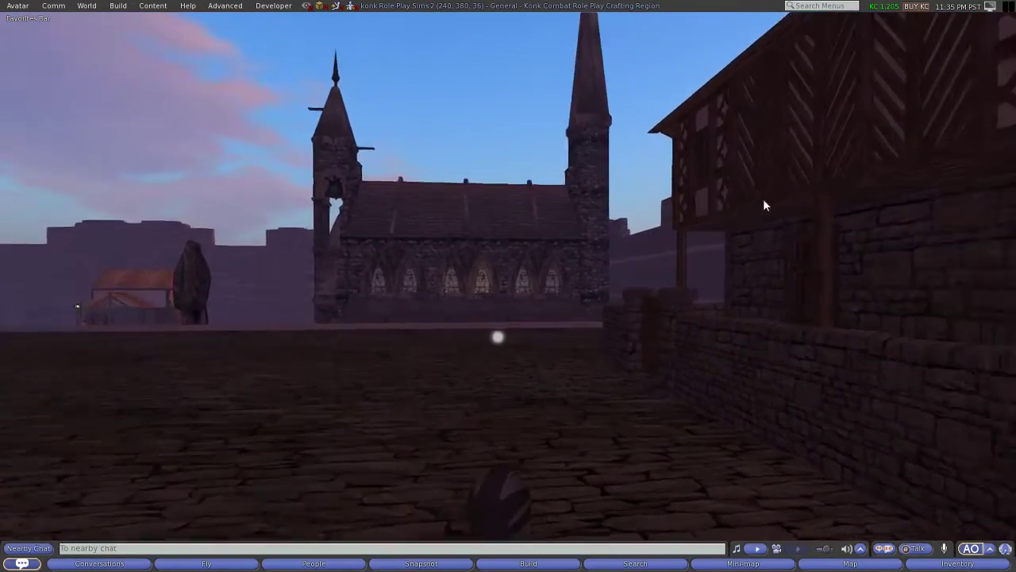
{"action": "key", "text": "Up"}
{"action": "key", "text": "Right"}
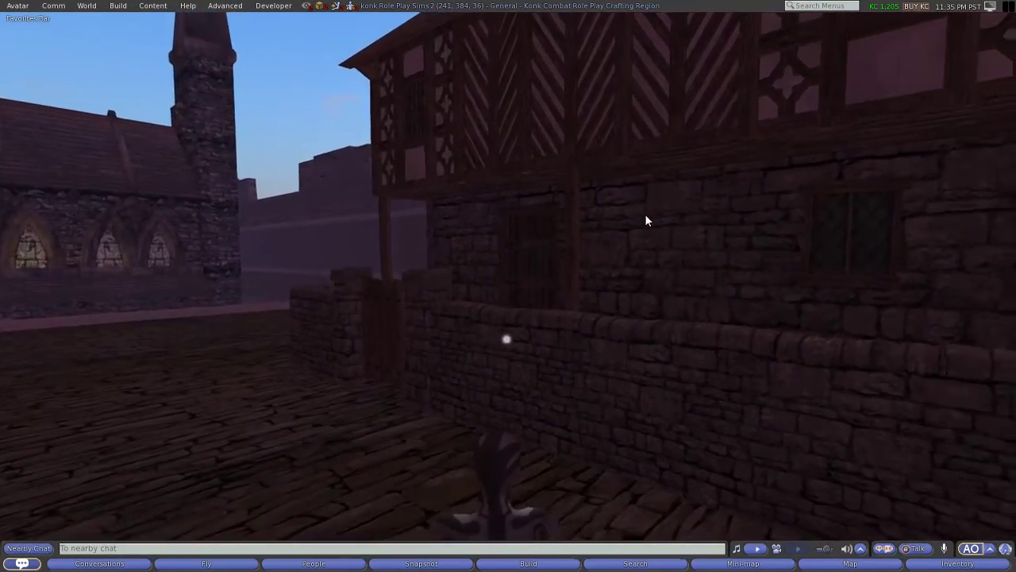
- Turn the avatar around past the other timbered houses and back toward the church, moving away from the stone wall
{"action": "key", "text": "Right"}
{"action": "key", "text": "Down"}
{"action": "key", "text": "Right"}
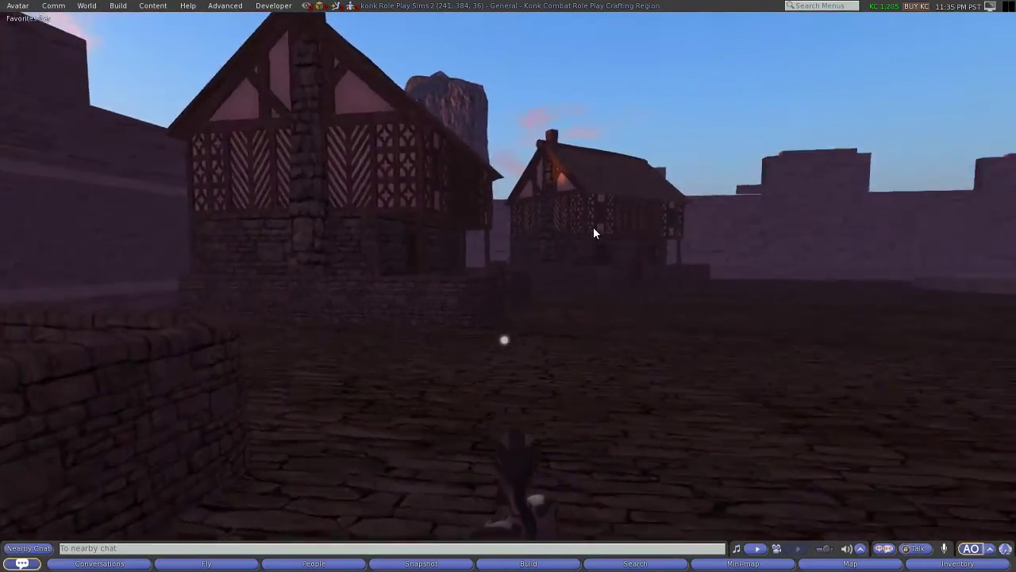
{"action": "key", "text": "Right"}
{"action": "key", "text": "Up"}
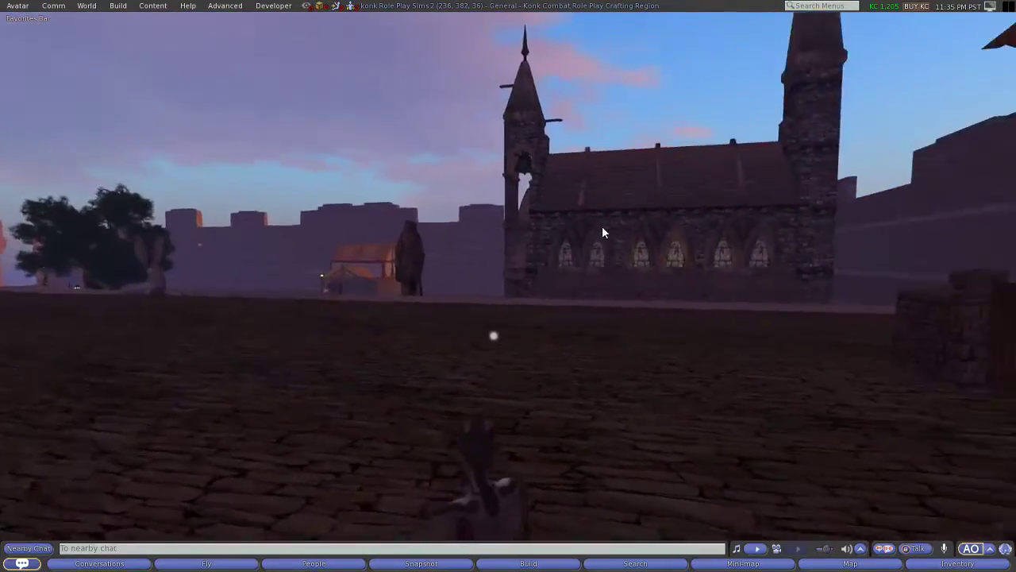
- Walk the avatar across the cobbled square in front of the church and turn it to face the Motherland Calls statue
{"action": "key", "text": "Up"}
{"action": "key", "text": "Left"}
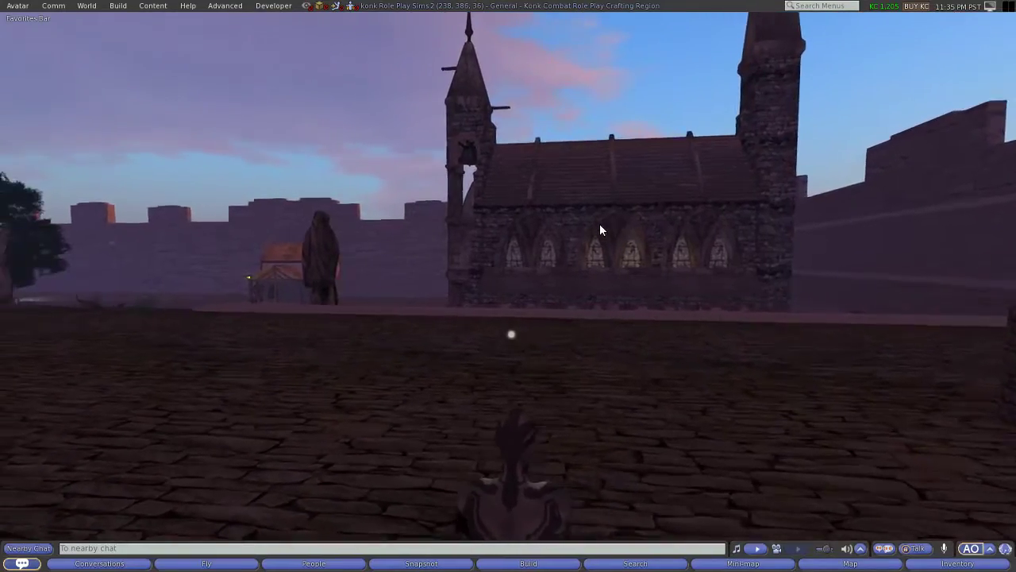
{"action": "key", "text": "Left"}
{"action": "key", "text": "Up"}
{"action": "key", "text": "Left"}
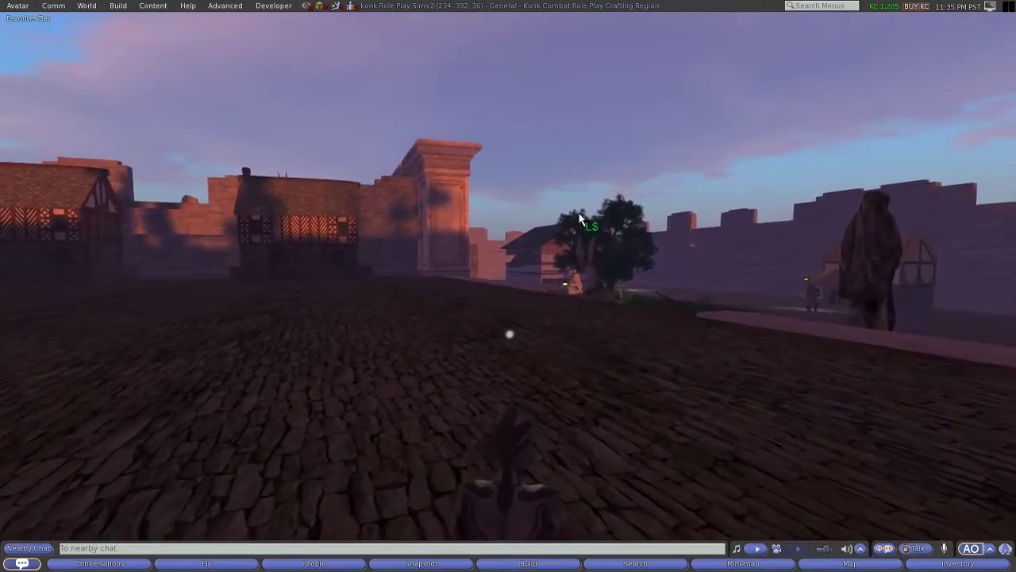
{"action": "key", "text": "Up"}
{"action": "key", "text": "Left"}
{"action": "key", "text": "Left"}
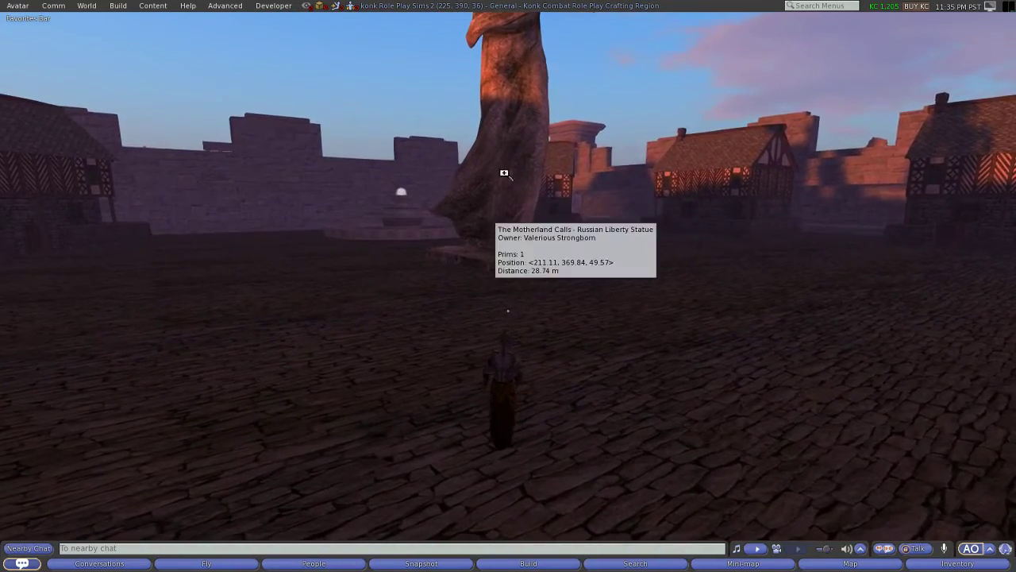
- Examine the Motherland Calls statue up close from its base to its head, then from above with the surrounding town houses
{"action": "left_click", "coordinate": [506, 174], "text": "alt"}
{"action": "left_click_drag", "start_coordinate": [508, 280], "coordinate": [474, 423], "text": "alt"}
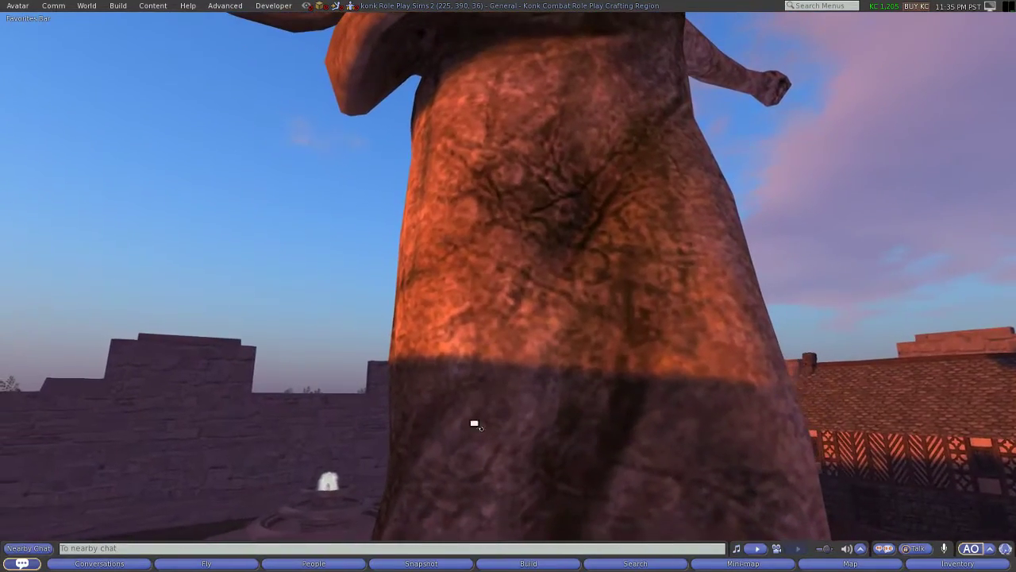
{"action": "left_click_drag", "start_coordinate": [596, 229], "coordinate": [582, 477], "text": "alt"}
{"action": "left_click_drag", "start_coordinate": [501, 218], "coordinate": [12, 170], "text": "alt"}
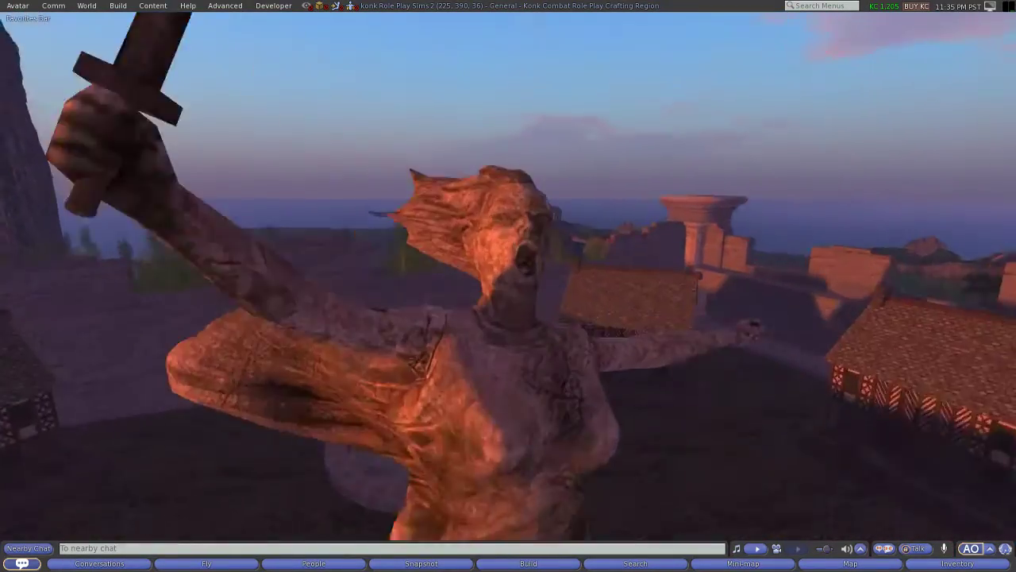
{"action": "left_click_drag", "start_coordinate": [159, 286], "coordinate": [512, 300], "text": "alt"}
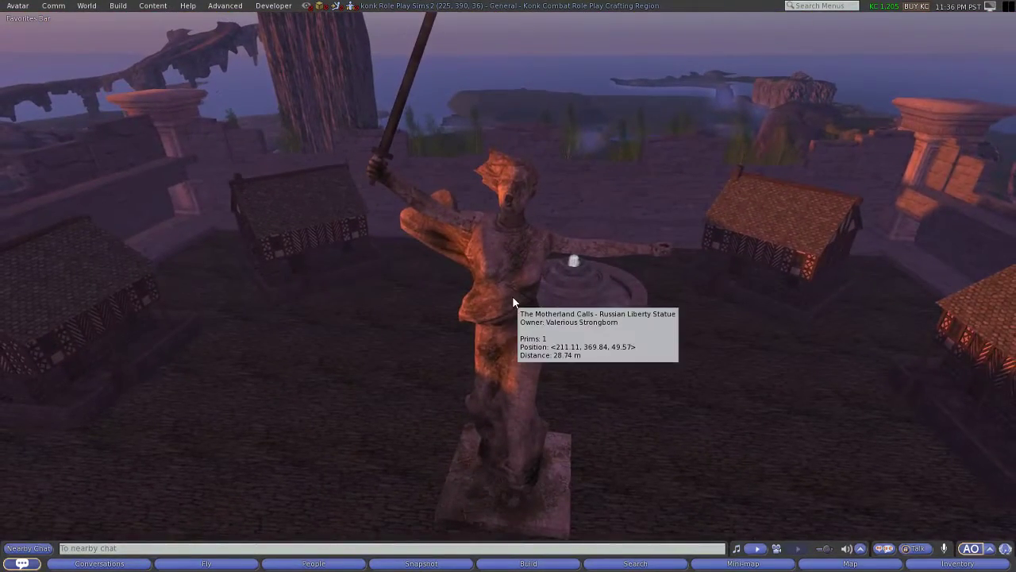
- Bring the view back to the avatar and walk it to the edge of the square between the winged and hooded statues
{"action": "key", "text": "Right"}
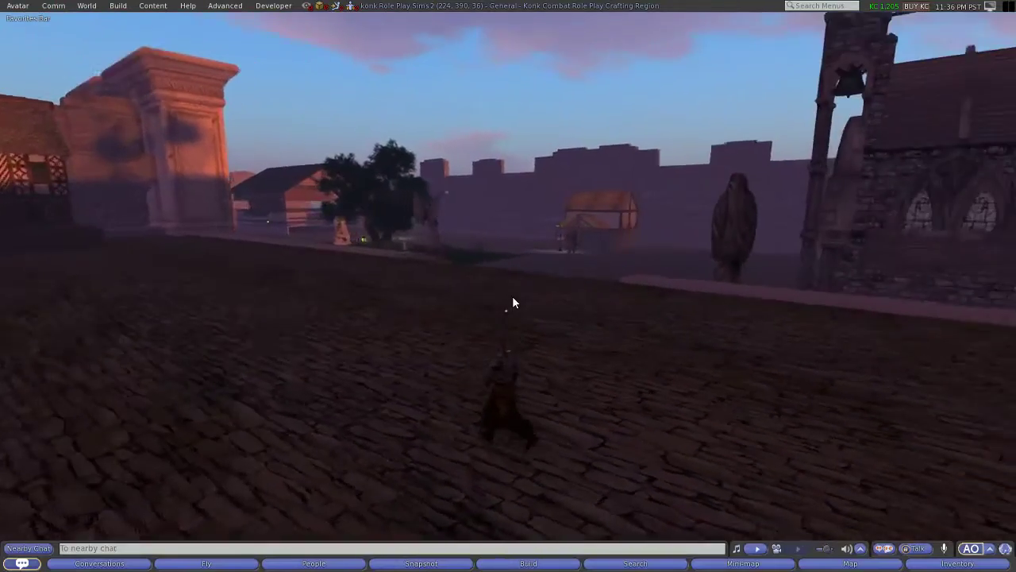
{"action": "key", "text": "Up"}
{"action": "key", "text": "Left"}
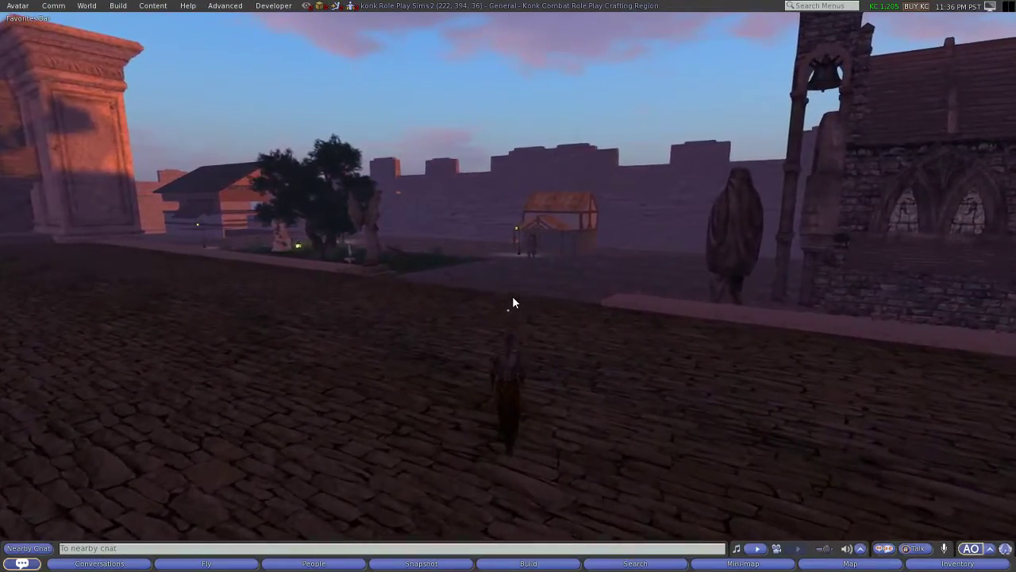
{"action": "key", "text": "Up"}
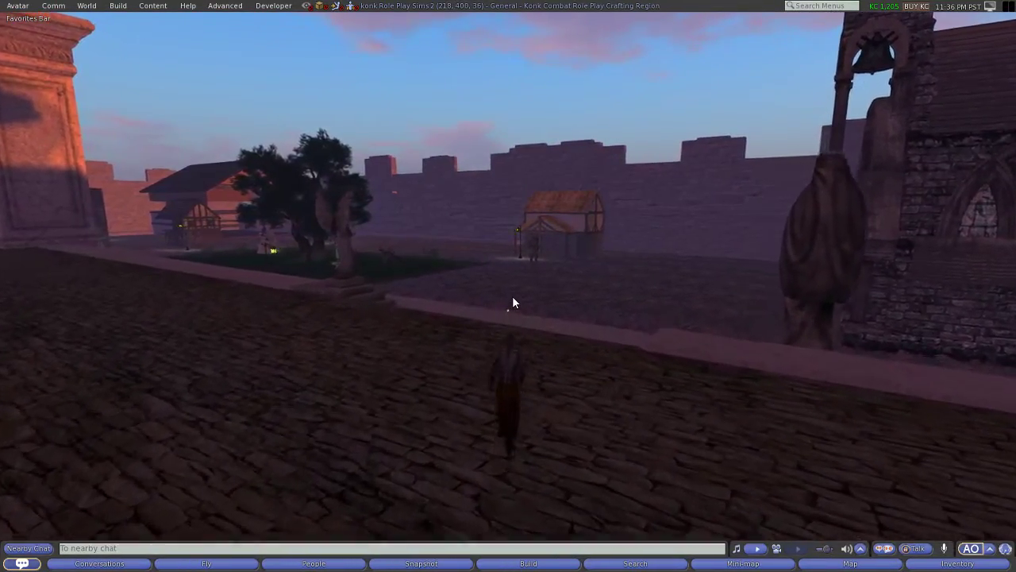
{"action": "key", "text": "Up"}
{"action": "key", "text": "Right"}
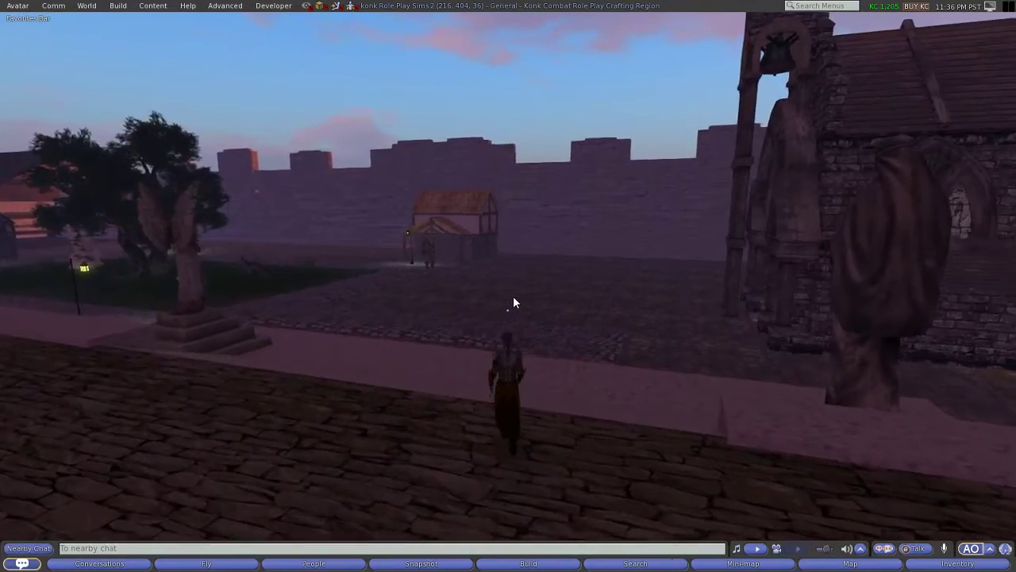
- Walk the avatar down the slope from the square onto the cobblestone path beside the church entrance
{"action": "key", "text": "Up"}
{"action": "key", "text": "Right"}
{"action": "key", "text": "Left"}
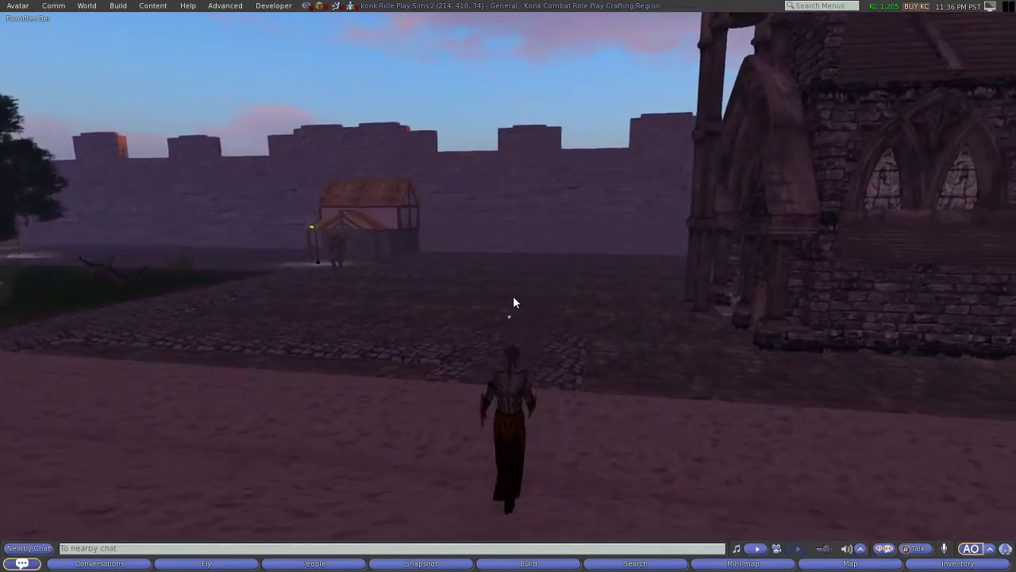
{"action": "key", "text": "Up"}
{"action": "key", "text": "Left"}
{"action": "key", "text": "Right"}
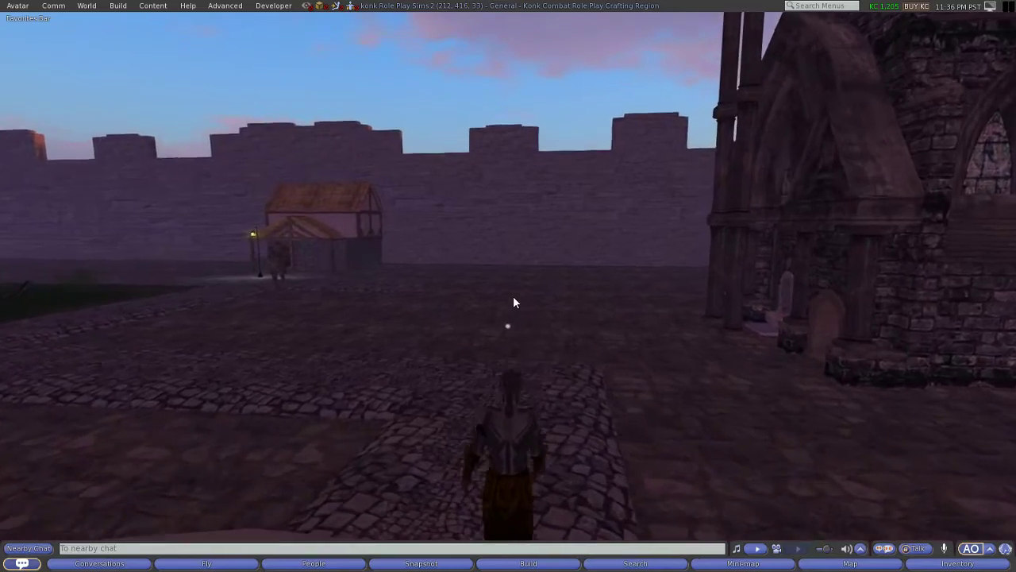
- Walk the avatar along the cobblestone path and turn it toward the large tree on the green between the street lamps
{"action": "key", "text": "Up"}
{"action": "key", "text": "Left"}
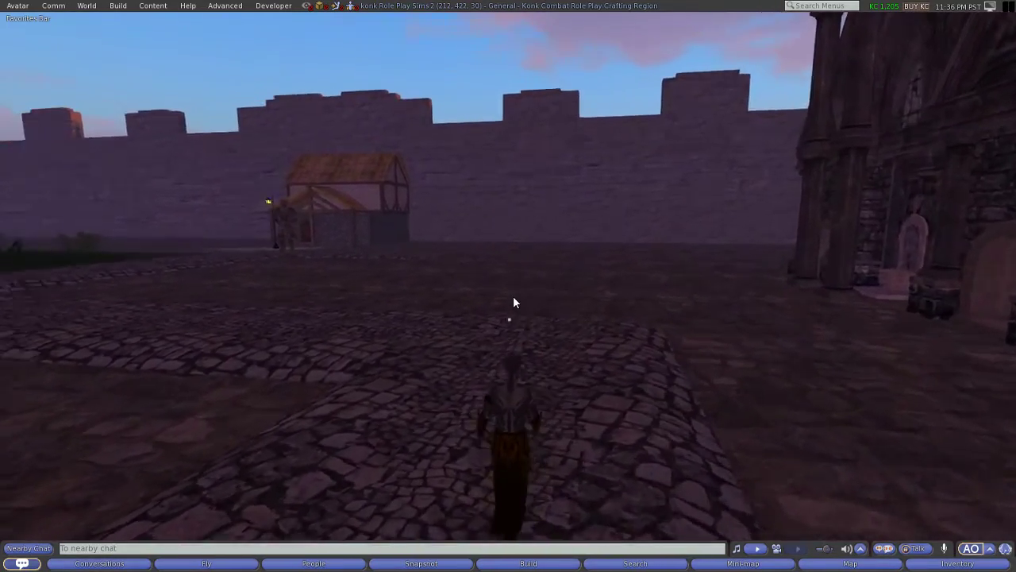
{"action": "key", "text": "Up"}
{"action": "key", "text": "Left"}
{"action": "key", "text": "Left"}
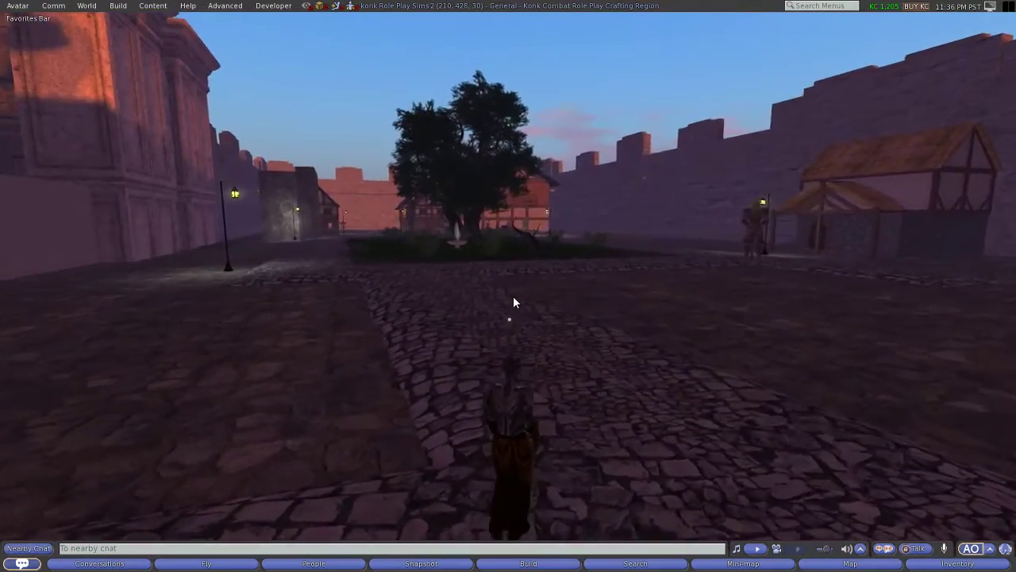
- Walk the avatar along the cobblestone path toward the large tree, turning it to face the thatched house by the town wall
{"action": "key", "text": "Up"}
{"action": "key", "text": "Left"}
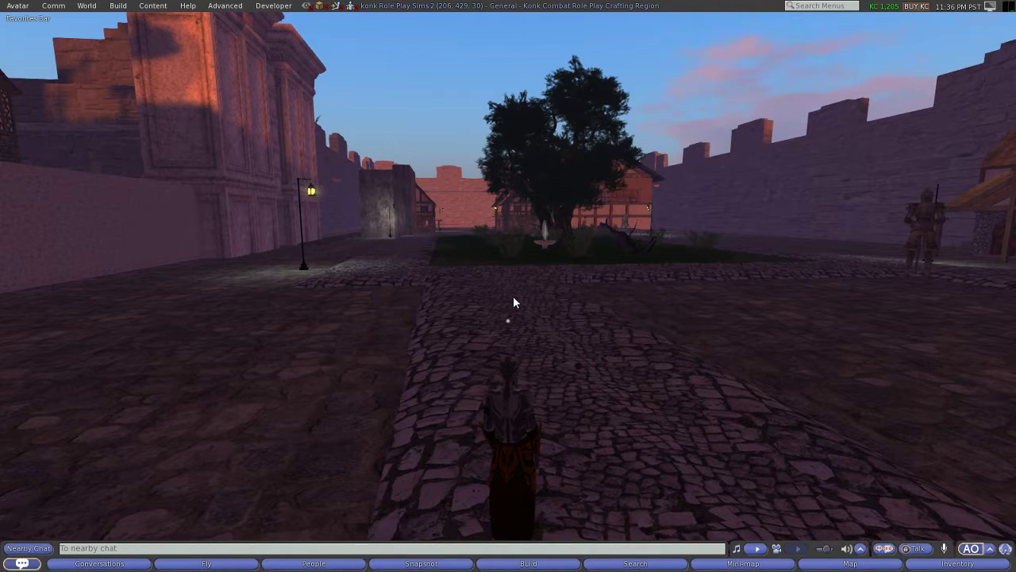
{"action": "key", "text": "Up"}
{"action": "key", "text": "Right"}
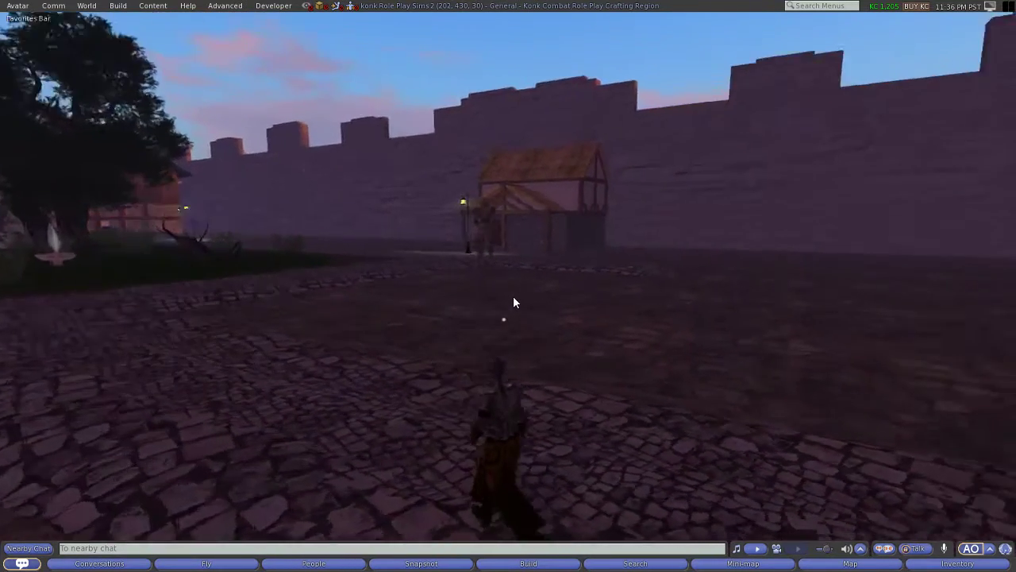
{"action": "key", "text": "Left"}
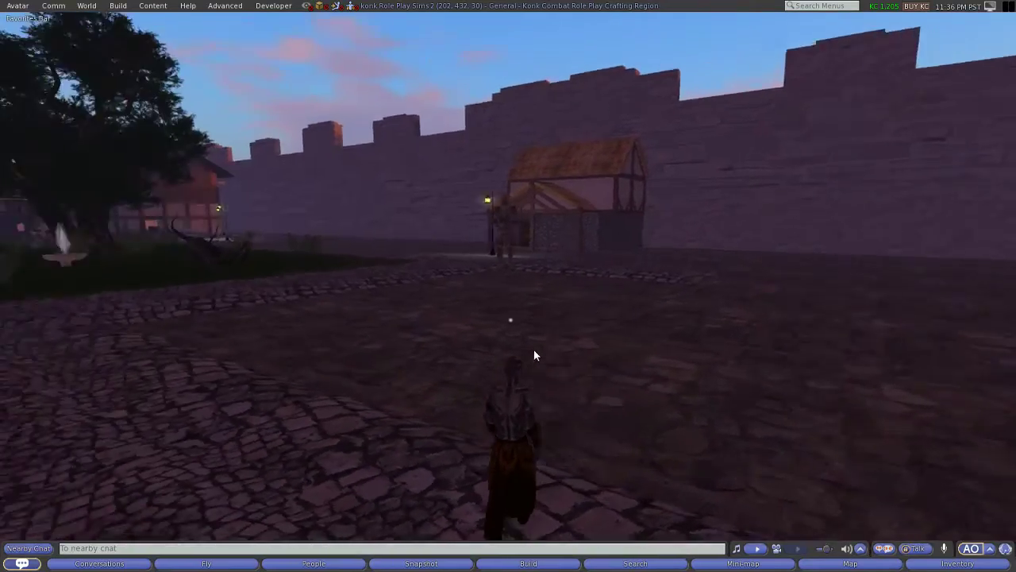
- Walk the avatar to the cobblestone crossing in front of the green with the fountain and fallen trunk
{"action": "key", "text": "Up"}
{"action": "key", "text": "Left"}
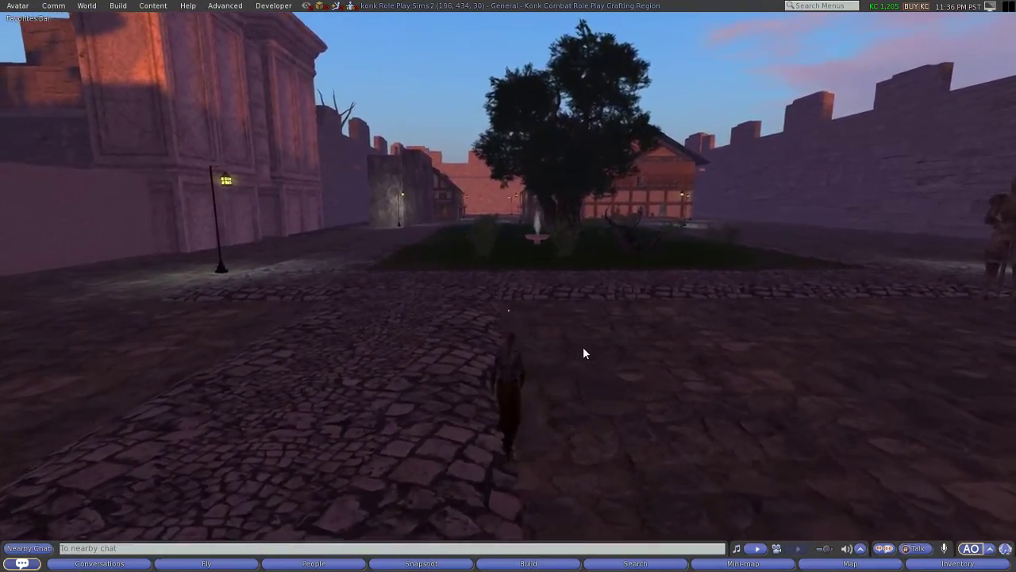
{"action": "key", "text": "Left"}
{"action": "key", "text": "Up"}
{"action": "key", "text": "Right"}
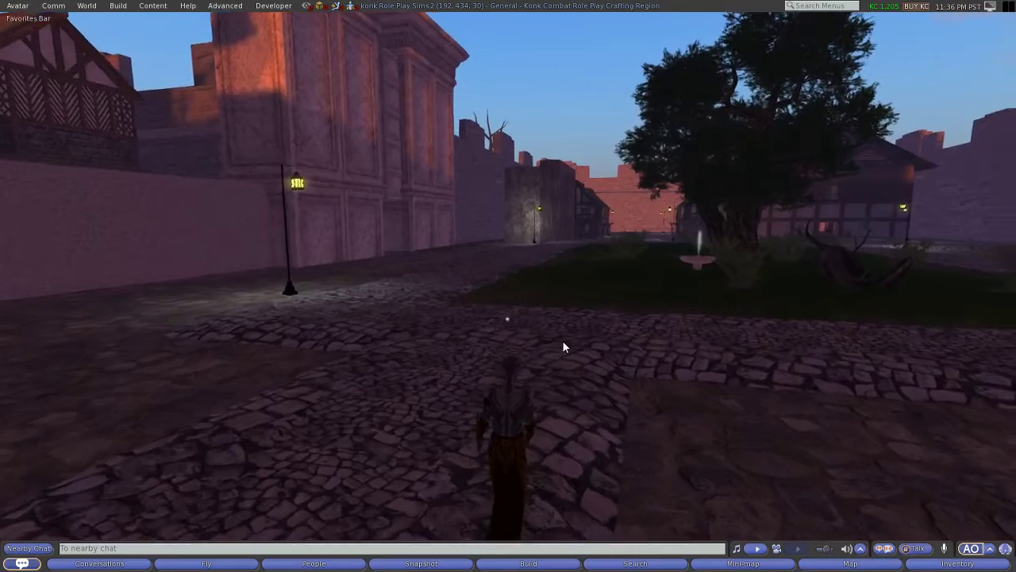
{"action": "key", "text": "Up"}
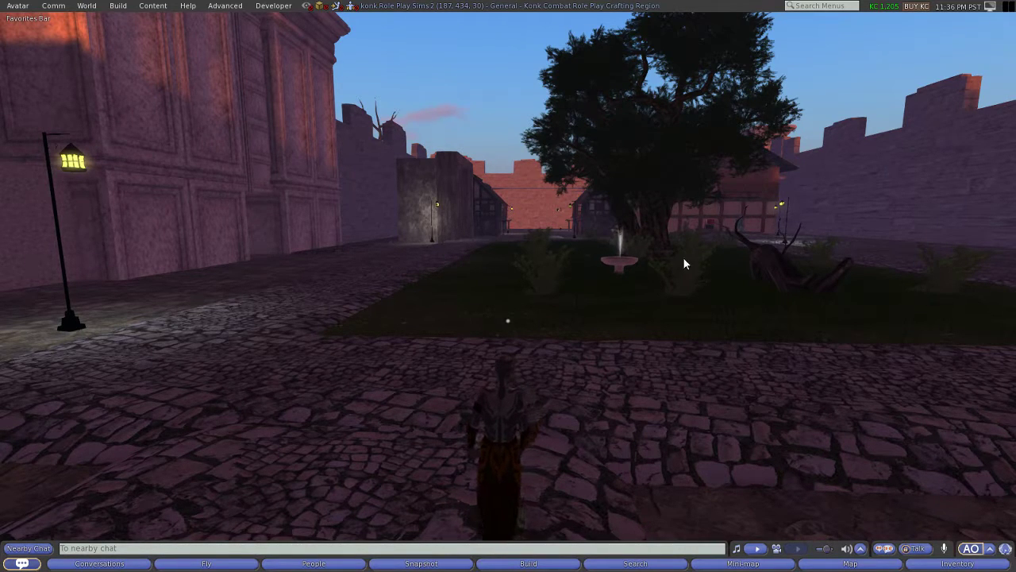
- Walk the avatar to the near corner of the green and turn it around to face the church
{"action": "key", "text": "Up"}
{"action": "key", "text": "Left"}
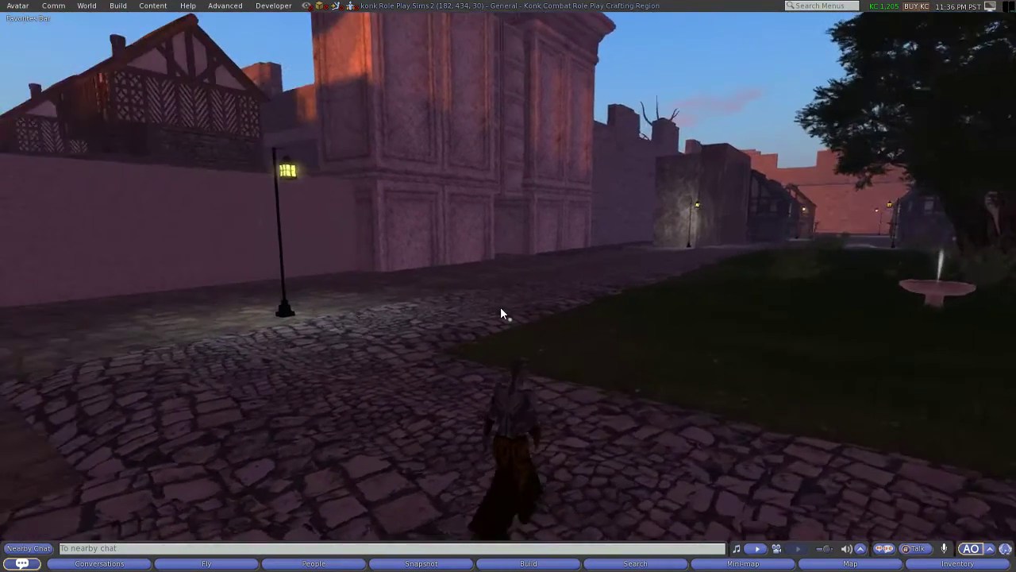
{"action": "key", "text": "Right"}
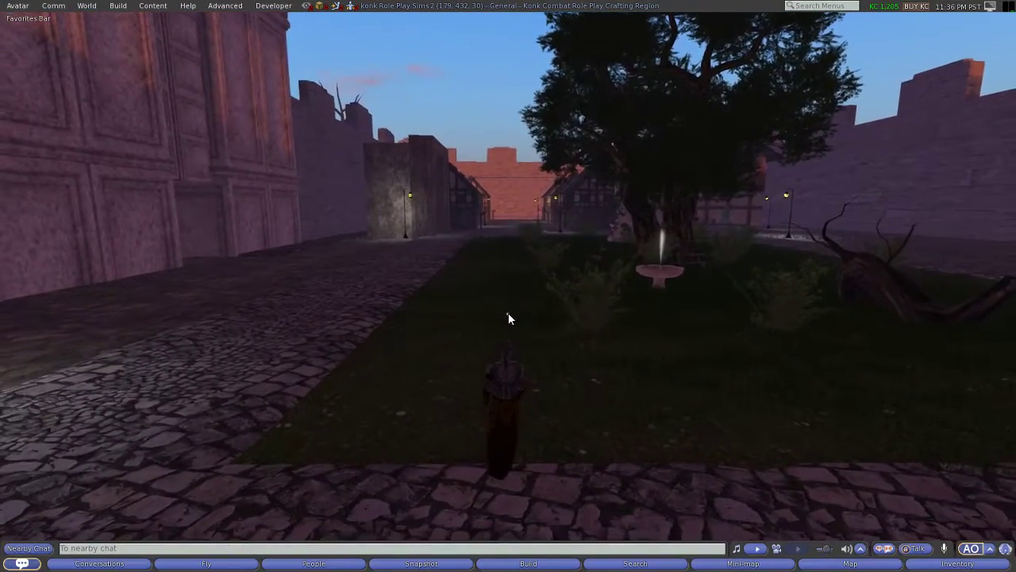
{"action": "key", "text": "Right"}
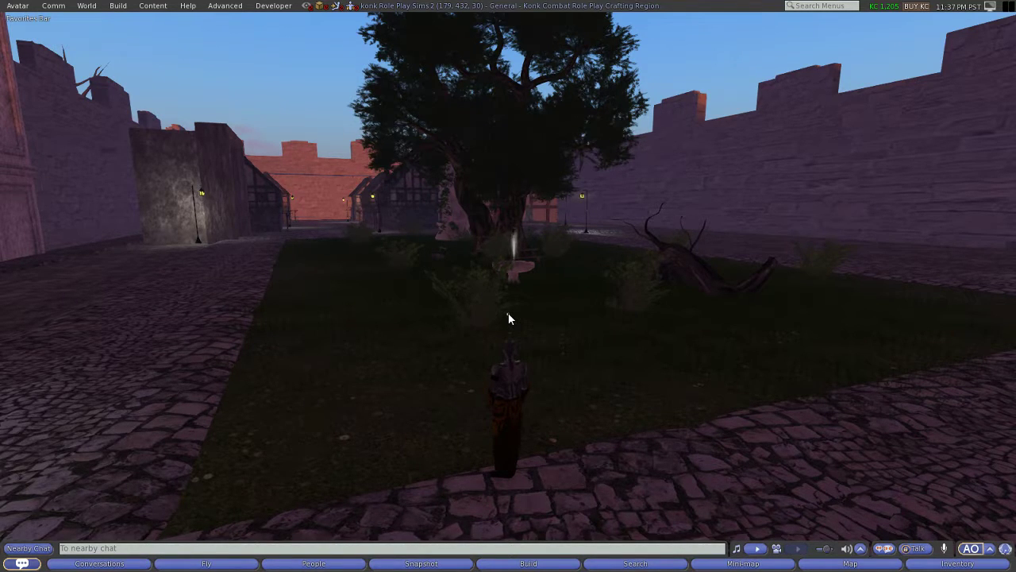
{"action": "key", "text": "Right"}
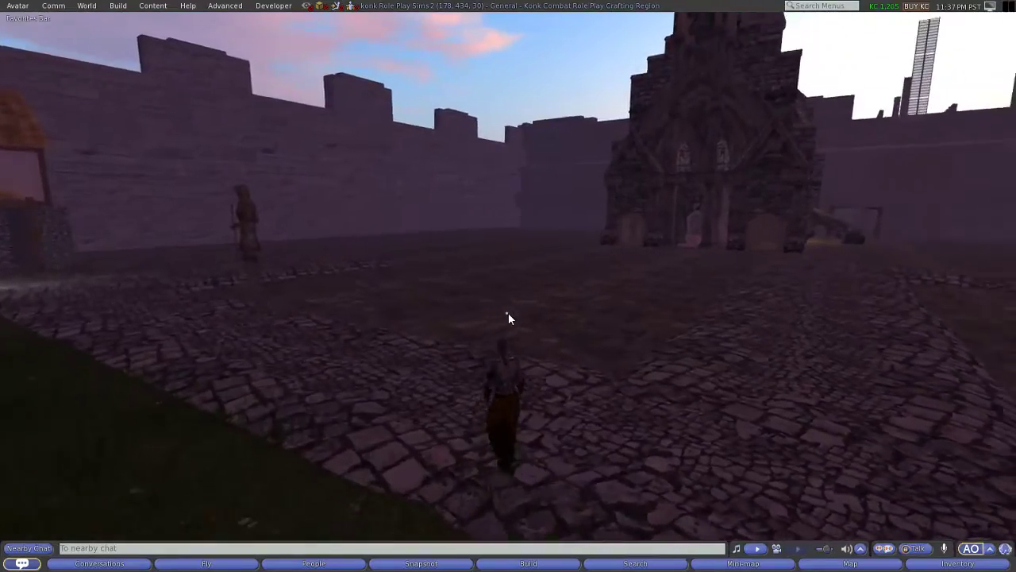
- Walk the avatar back onto the cobblestones and along the green's edge toward the thatched house with the street lamp
{"action": "key", "text": "Up"}
{"action": "key", "text": "Right"}
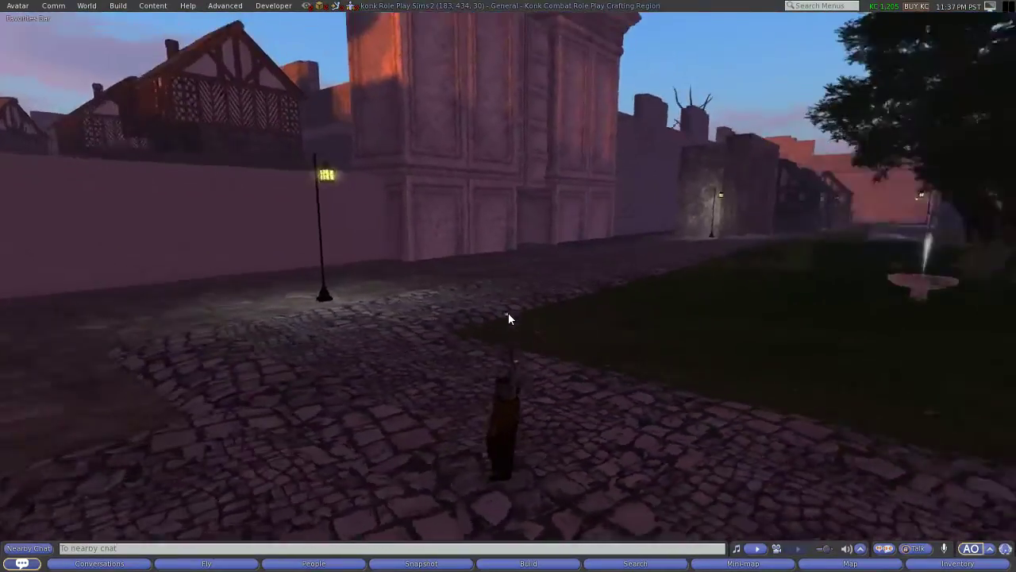
{"action": "key", "text": "Right"}
{"action": "key", "text": "Right"}
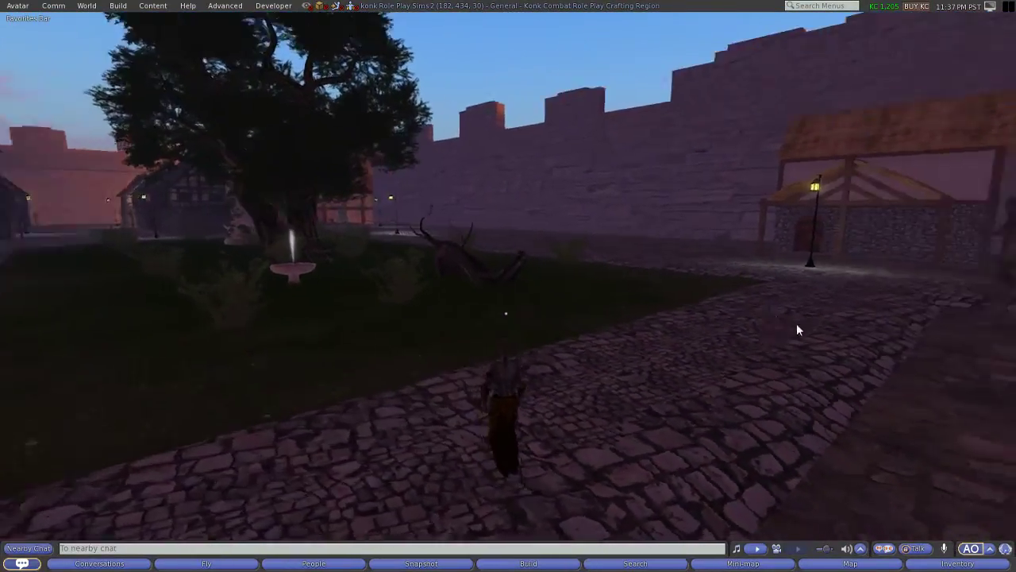
{"action": "key", "text": "Up"}
{"action": "key", "text": "Up"}
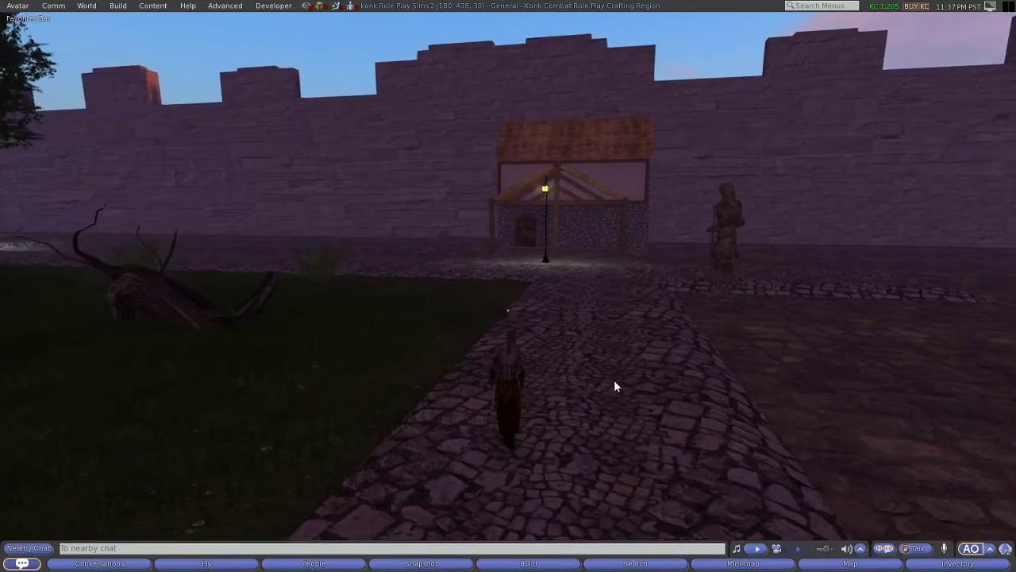
- Walk the avatar across the grass past the fallen trunk and onto the cobblestone path running along the town wall
{"action": "key", "text": "Left"}
{"action": "key", "text": "Up"}
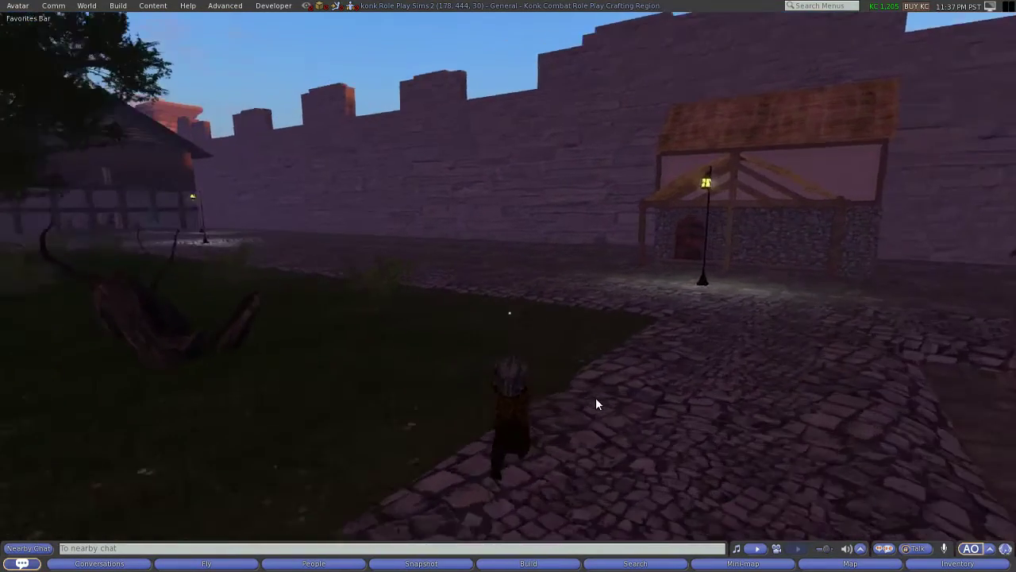
{"action": "key", "text": "Up"}
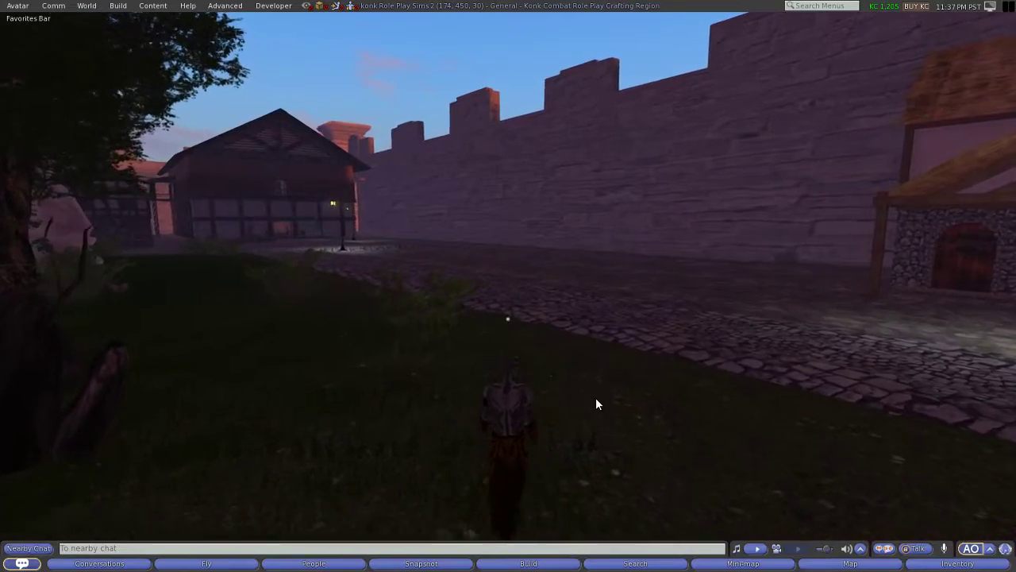
{"action": "key", "text": "Left"}
{"action": "key", "text": "Up"}
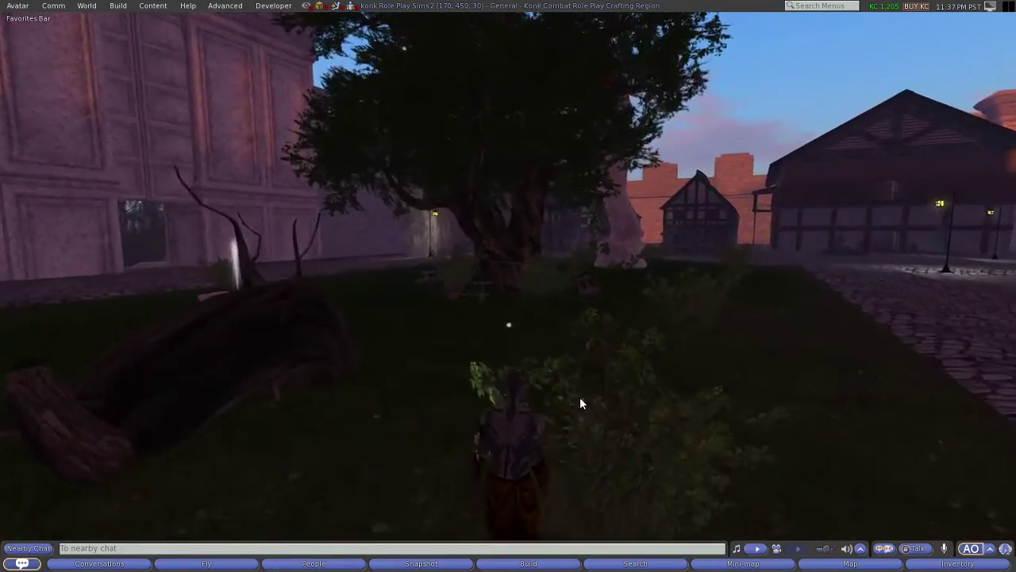
{"action": "key", "text": "Right"}
{"action": "key", "text": "Up"}
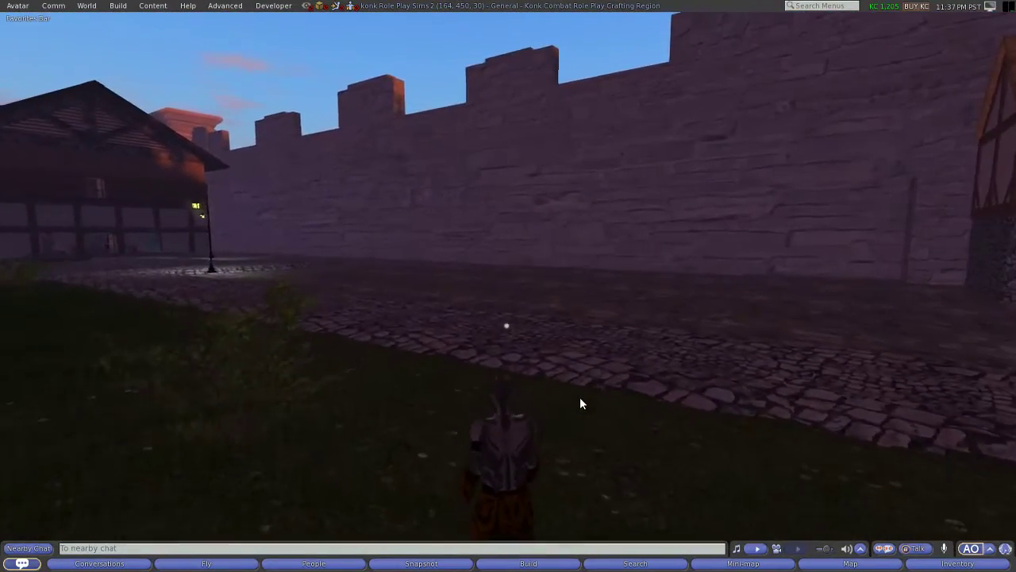
{"action": "key", "text": "Left"}
{"action": "key", "text": "Up"}
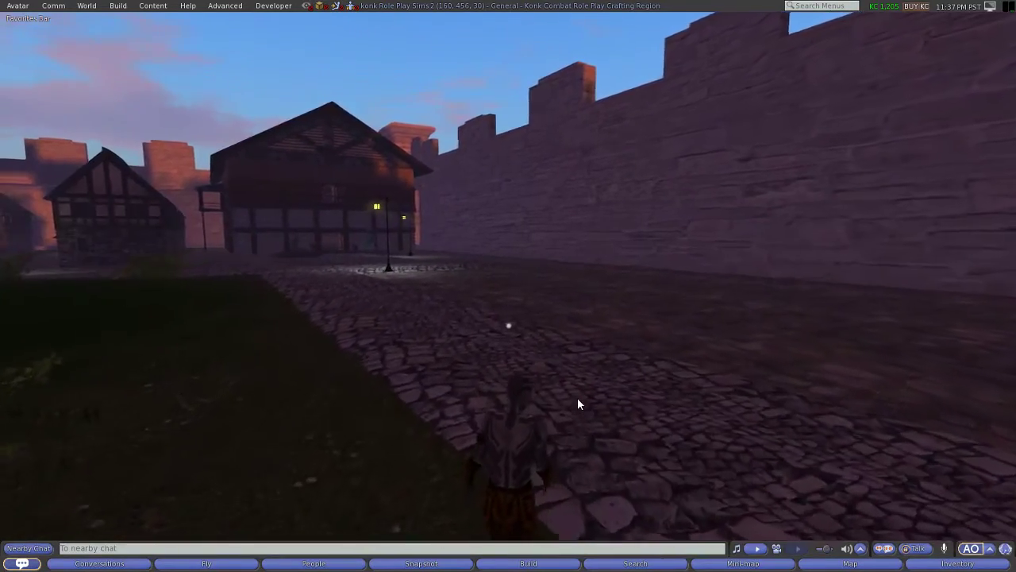
- Walk the avatar along the cobblestone path beside the green toward the large timber-framed building
{"action": "key", "text": "Left"}
{"action": "key", "text": "Up"}
{"action": "key", "text": "Left"}
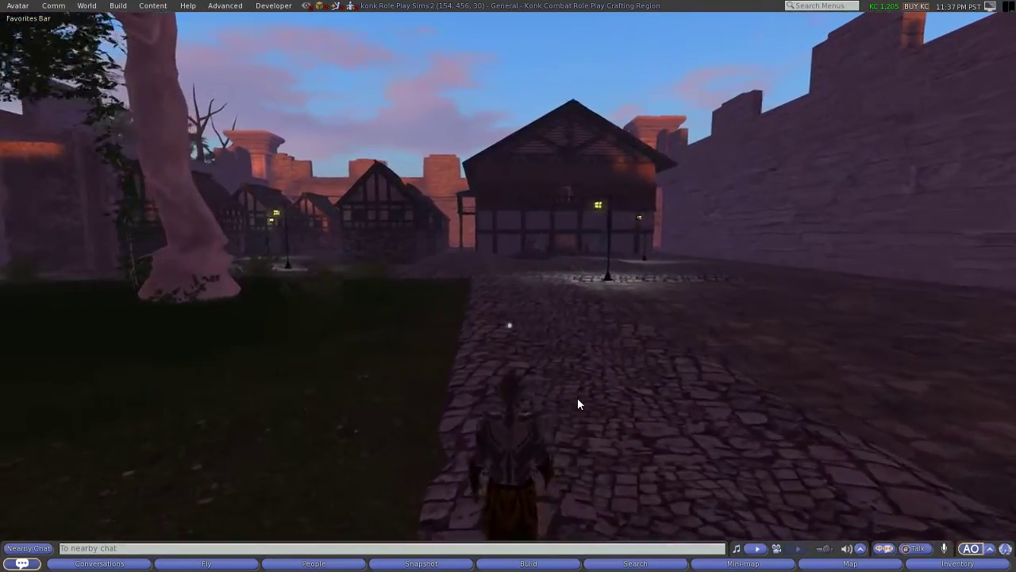
{"action": "key", "text": "Up"}
{"action": "key", "text": "Right"}
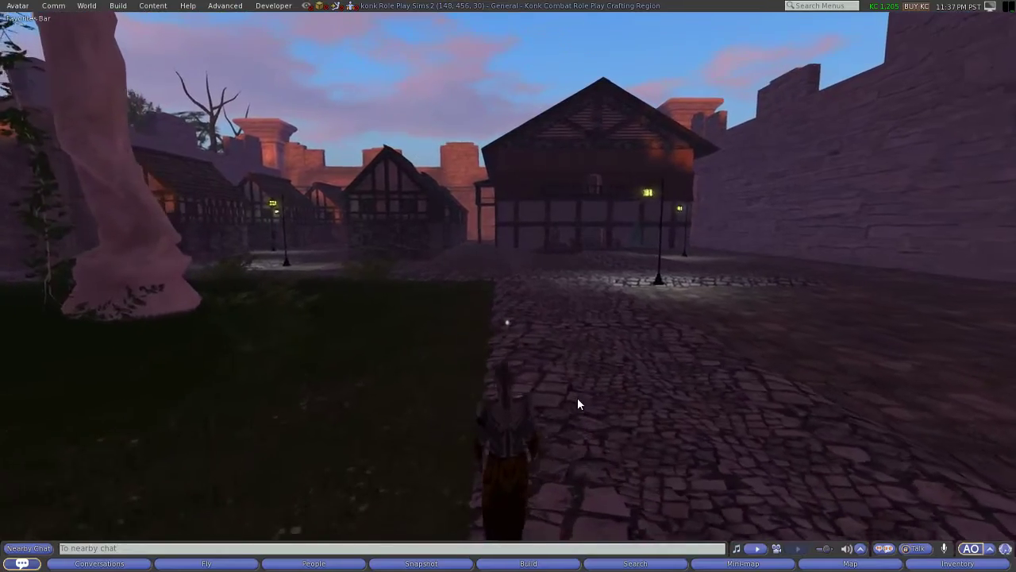
{"action": "key", "text": "Right"}
{"action": "key", "text": "Up"}
{"action": "key", "text": "Right"}
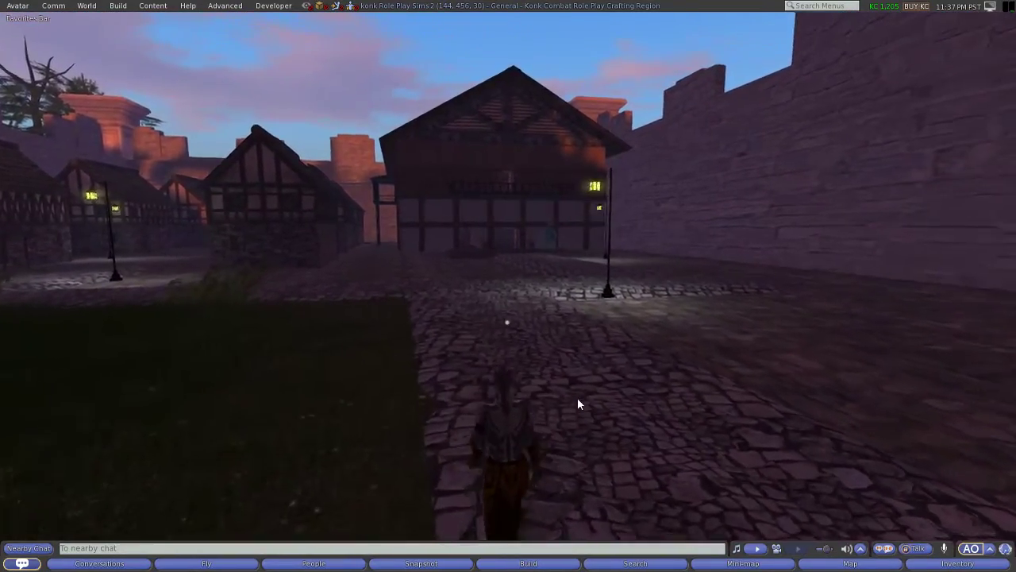
{"action": "key", "text": "Up"}
{"action": "key", "text": "Left"}
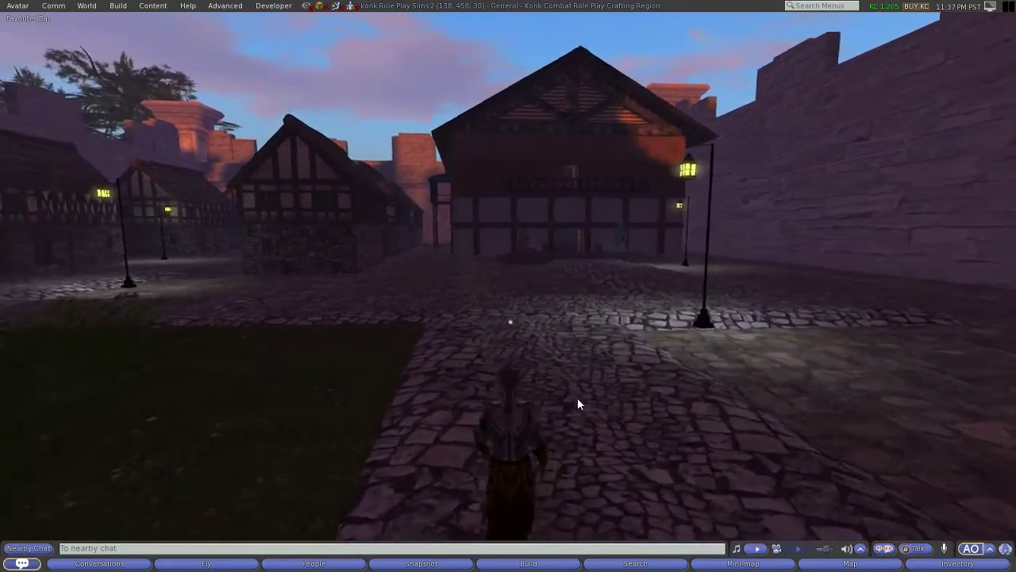
- Walk the avatar around the far corner of the green and turn it toward the tall stone door frame
{"action": "key", "text": "Left"}
{"action": "key", "text": "Up"}
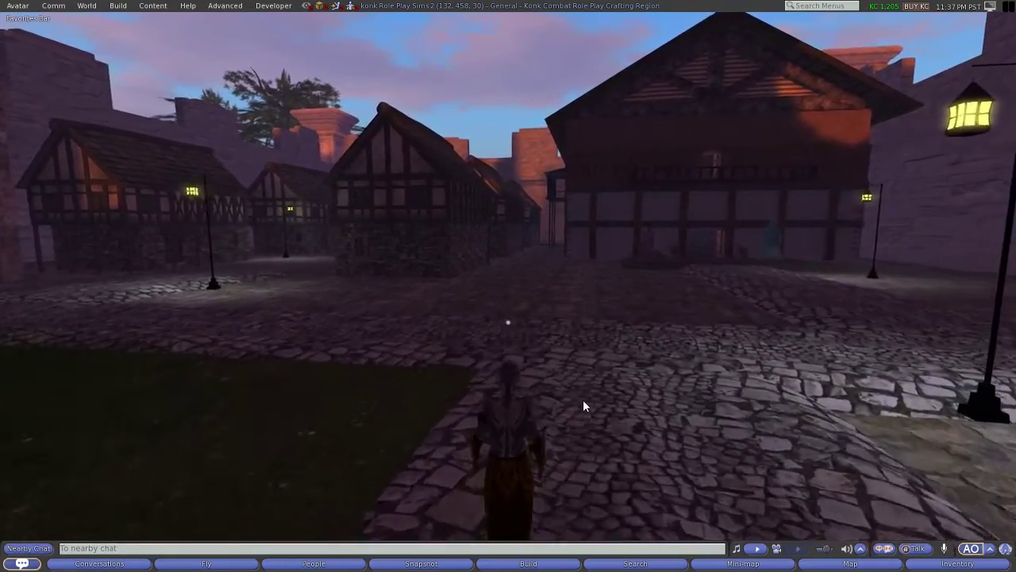
{"action": "key", "text": "Left"}
{"action": "key", "text": "Up"}
{"action": "key", "text": "Left"}
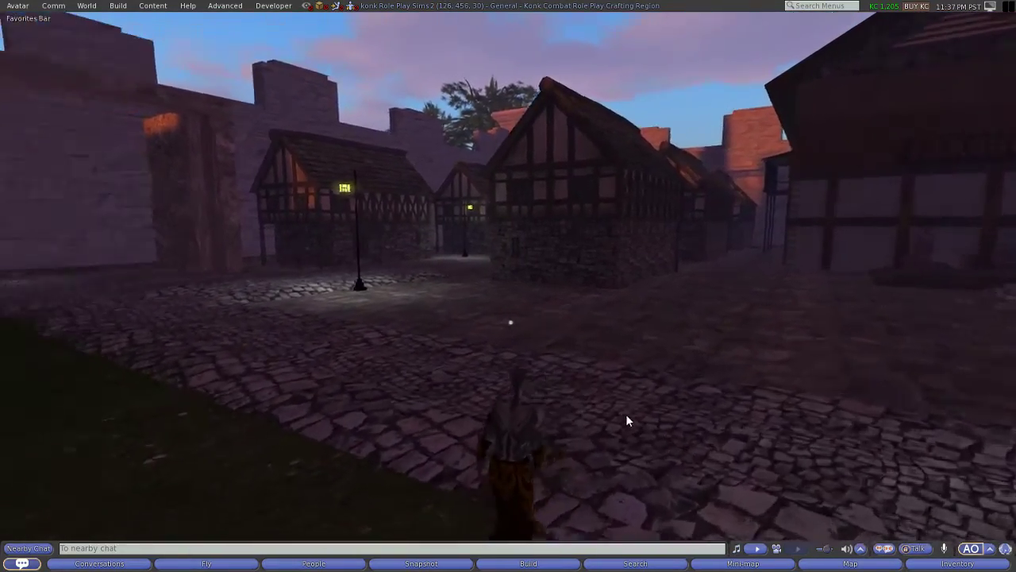
{"action": "key", "text": "Left"}
{"action": "key", "text": "Up"}
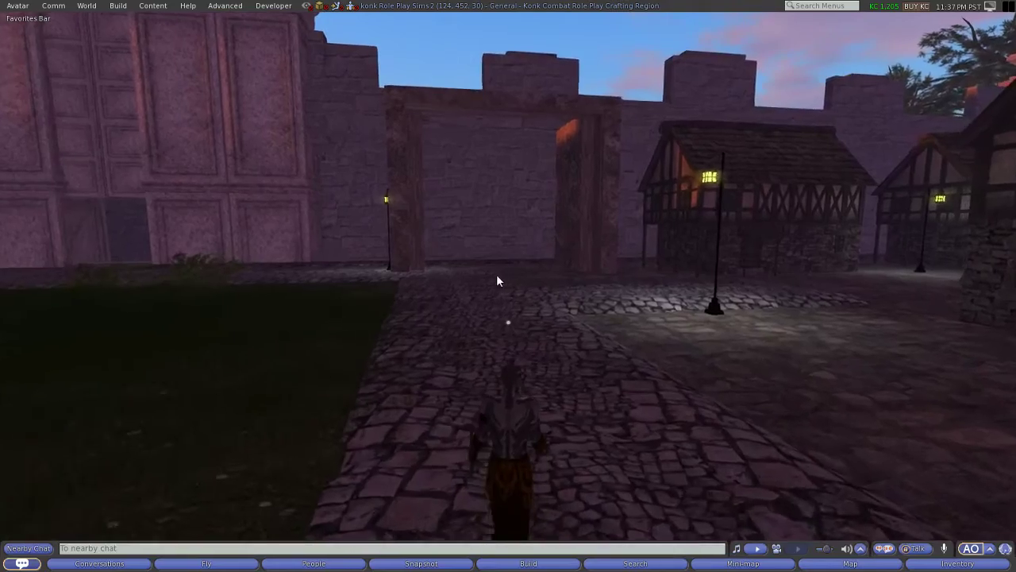
- Walk the avatar up to the tall stone door frame and inspect its object properties in the build editor
{"action": "key", "text": "Left"}
{"action": "key", "text": "Up"}
{"action": "key", "text": "Right"}
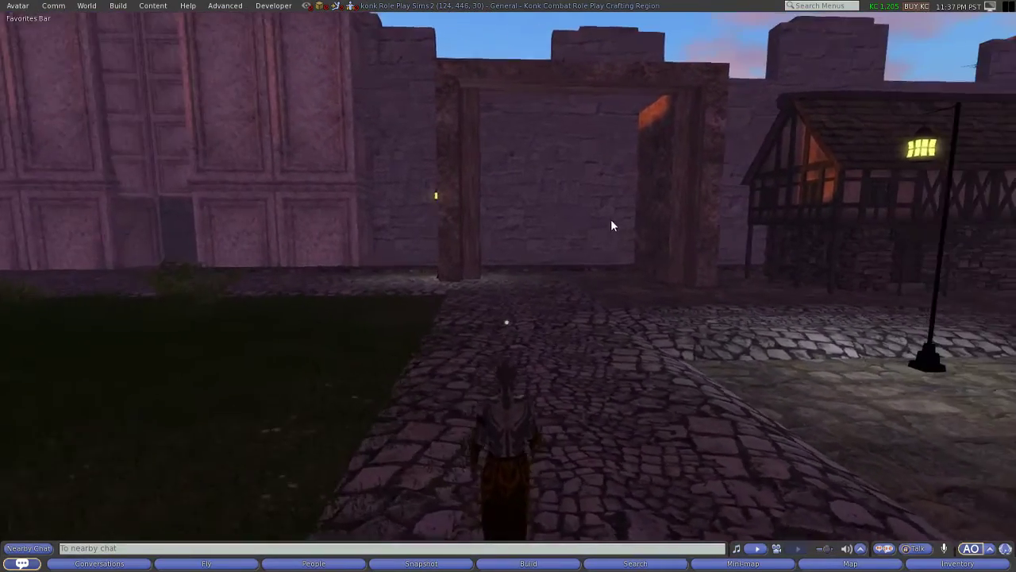
{"action": "right_click", "coordinate": [672, 191]}
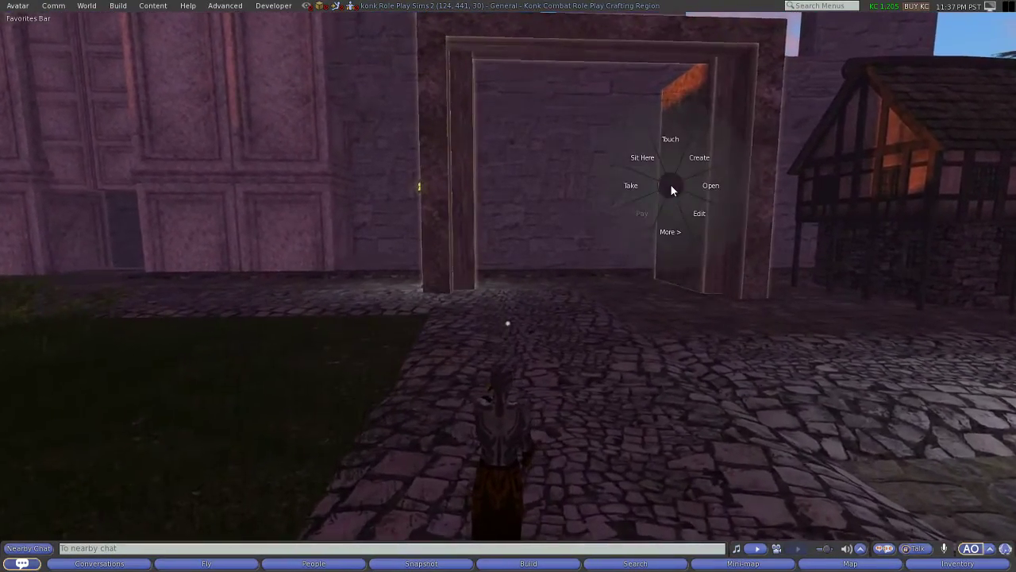
{"action": "left_click", "coordinate": [694, 212]}
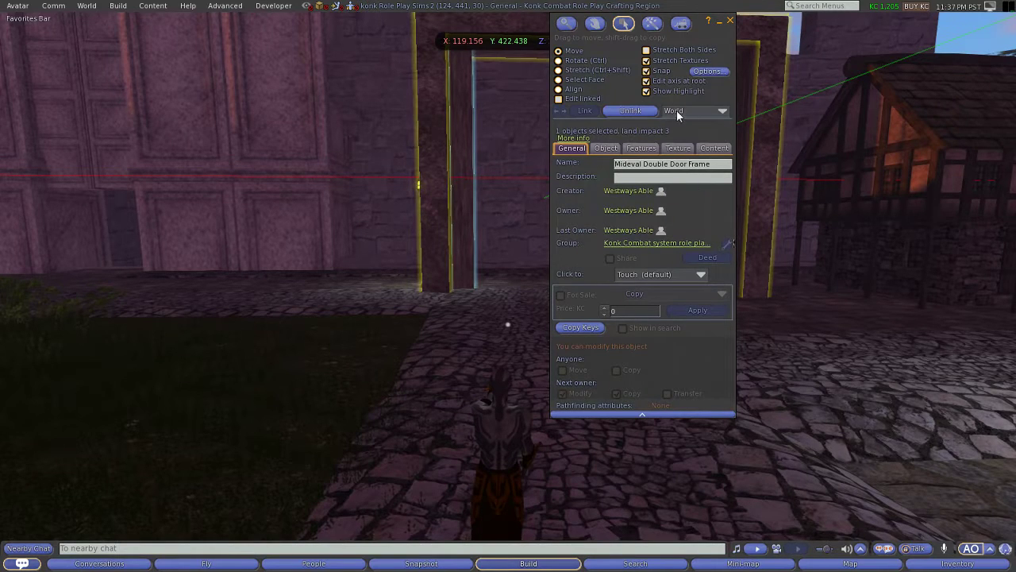
{"action": "left_click", "coordinate": [730, 20]}
- Bring the avatar closer to the door frame and try out its double doors, leaving them shut
{"action": "key", "text": "Up"}
{"action": "key", "text": "Right"}
{"action": "left_click", "coordinate": [687, 179]}
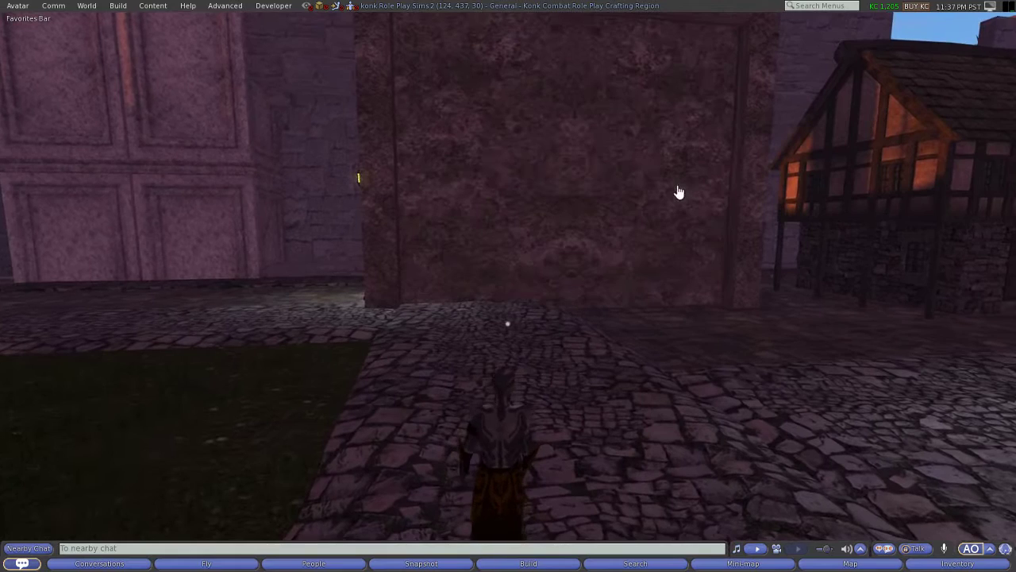
{"action": "left_click", "coordinate": [574, 188]}
{"action": "left_click", "coordinate": [649, 187]}
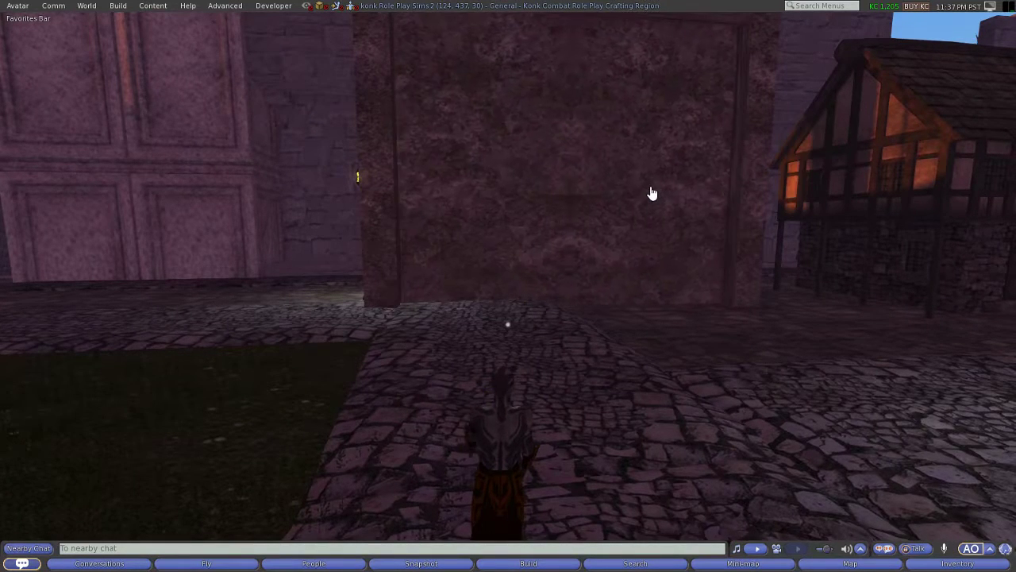
{"action": "left_click", "coordinate": [653, 193]}
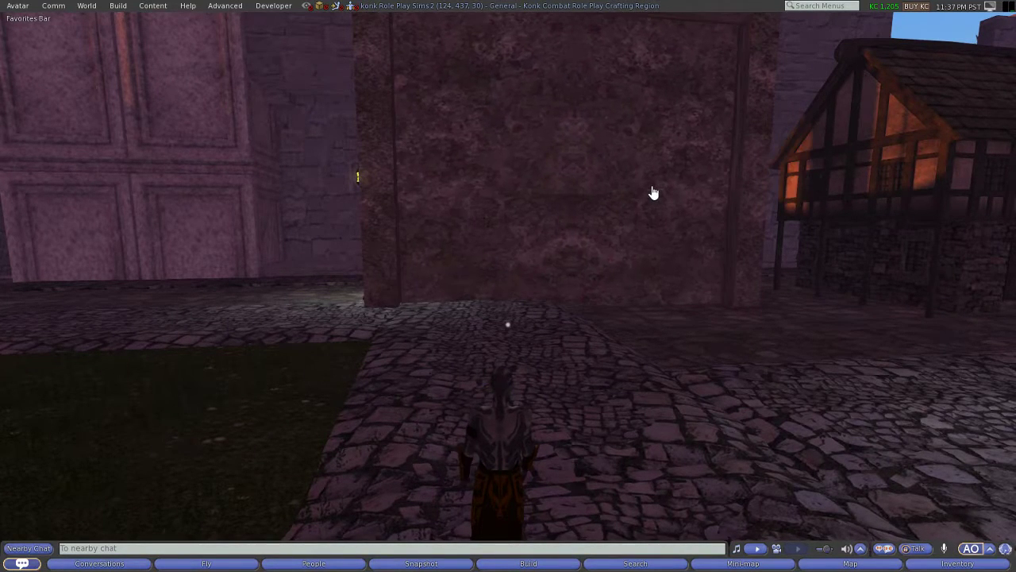
- Turn the avatar at an angle to the door frame, open the double doors and shut them again
{"action": "key", "text": "Right"}
{"action": "key", "text": "Up"}
{"action": "left_click", "coordinate": [474, 224]}
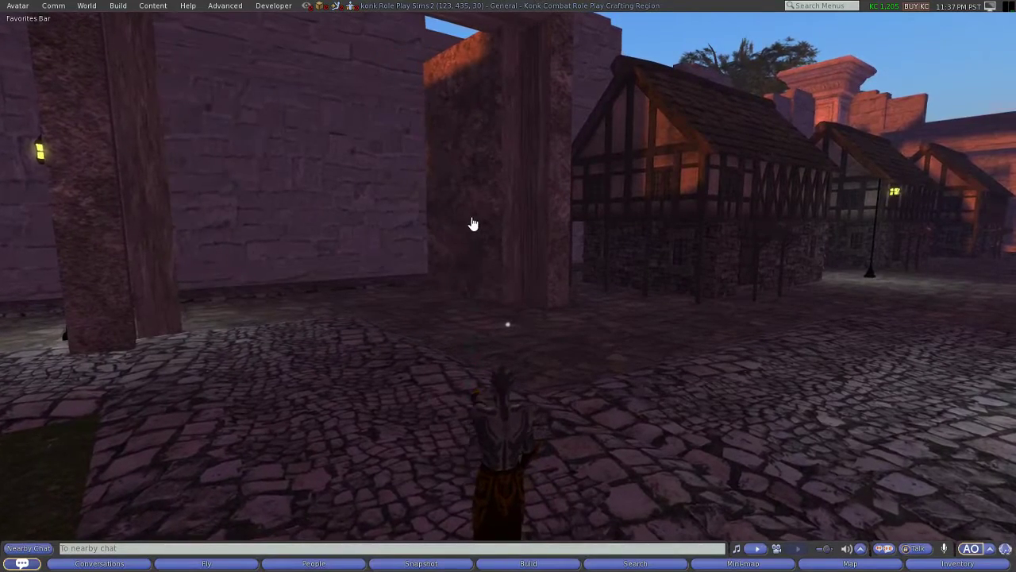
{"action": "left_click", "coordinate": [473, 224]}
{"action": "key", "text": "Left"}
{"action": "left_click", "coordinate": [541, 229]}
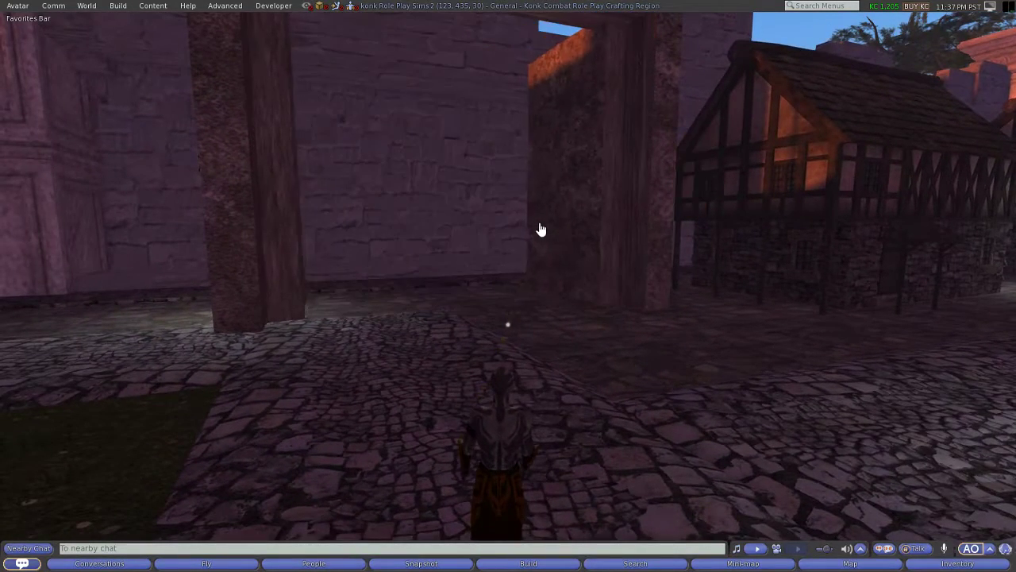
{"action": "left_click", "coordinate": [552, 230]}
- Walk the avatar away from the closed doors onto the edge of the green, facing the tall paneled building
{"action": "key", "text": "Left"}
{"action": "key", "text": "Up"}
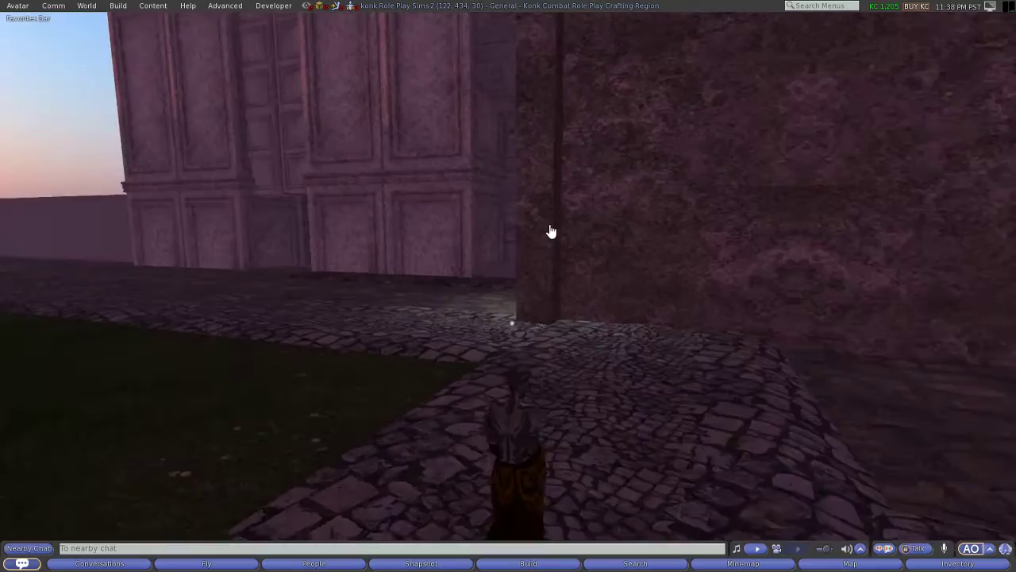
{"action": "key", "text": "Up"}
{"action": "key", "text": "Right"}
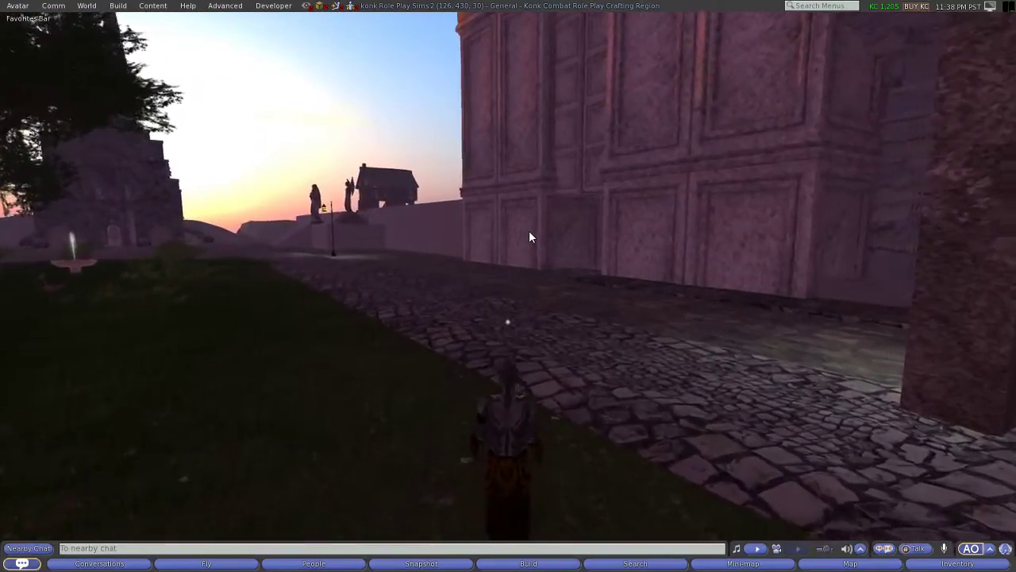
- Walk the avatar onto the cobbled path beside the tall paneled building and turn it around toward the lamp post and stone door frame
{"action": "key", "text": "Up"}
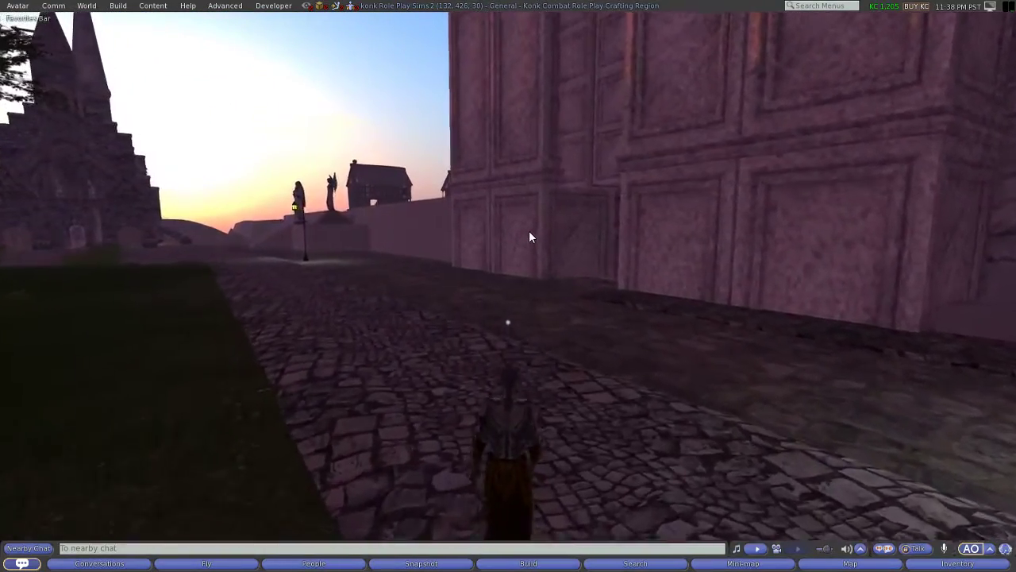
{"action": "key", "text": "Up"}
{"action": "key", "text": "Right"}
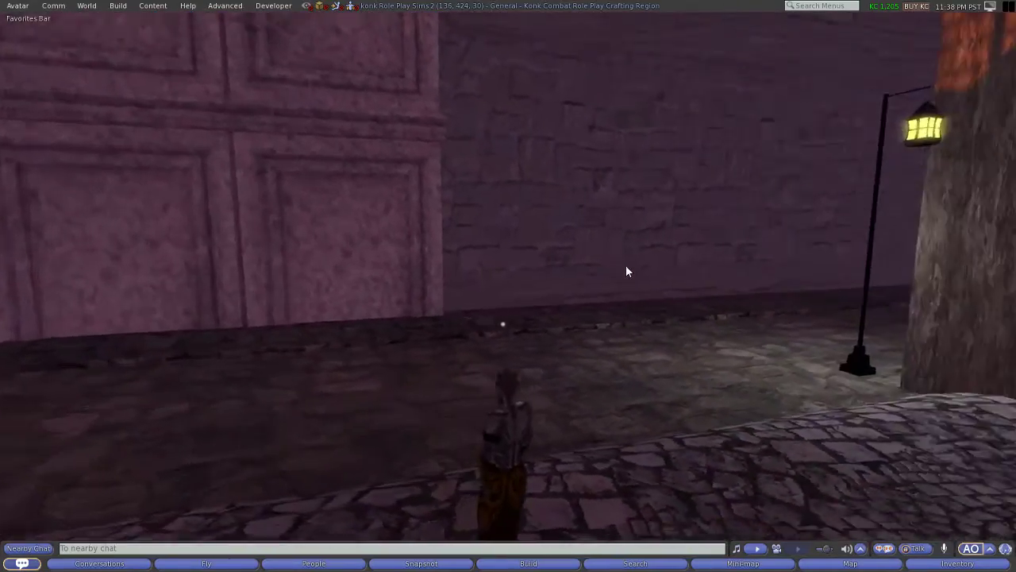
{"action": "key", "text": "Right"}
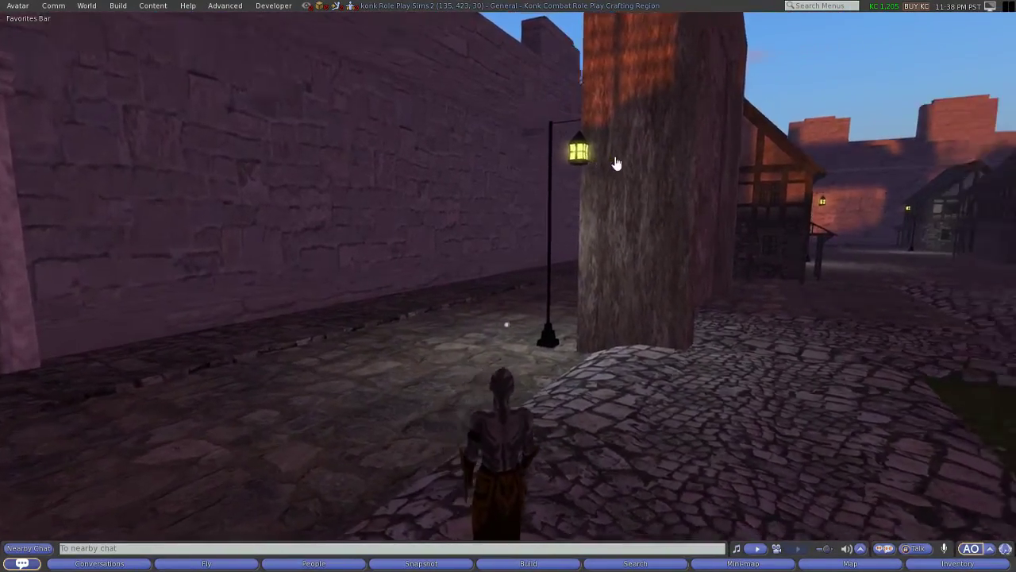
- Walk the avatar past the stone door frame and along the cobbles to the street between the half-timbered houses
{"action": "key", "text": "Up"}
{"action": "key", "text": "Up"}
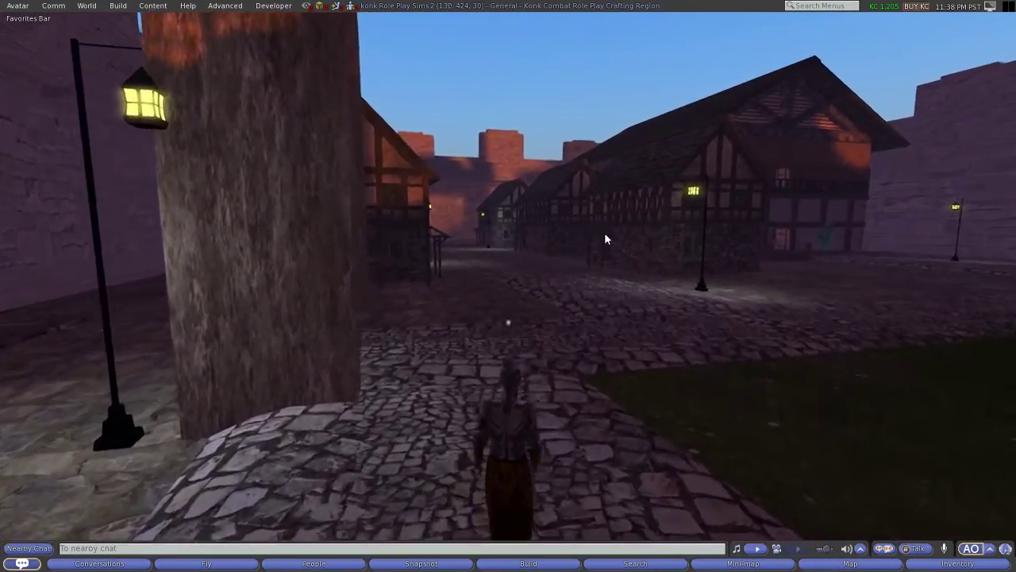
{"action": "key", "text": "Up"}
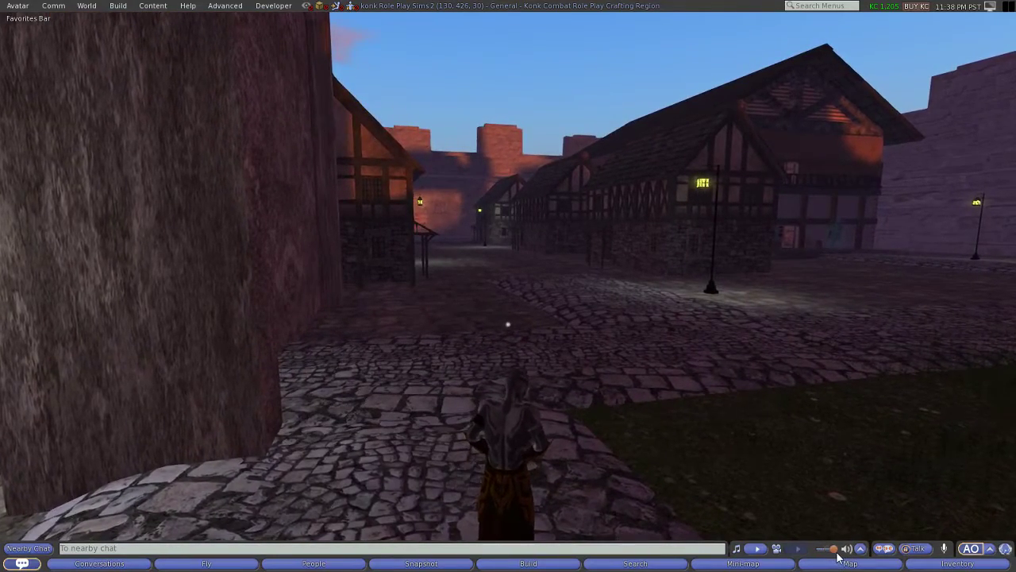
{"action": "key", "text": "Right"}
{"action": "key", "text": "Up"}
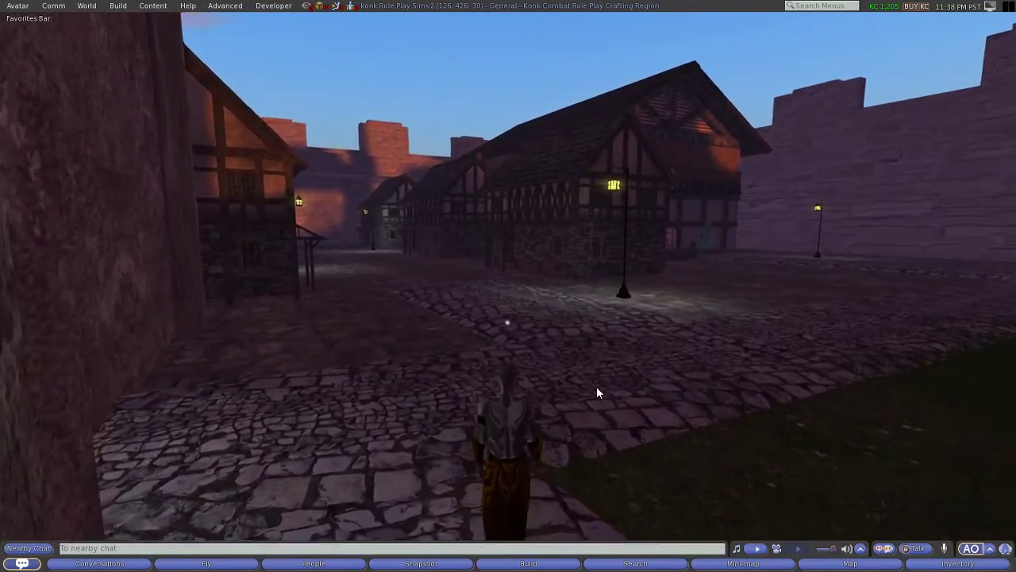
{"action": "key", "text": "Up"}
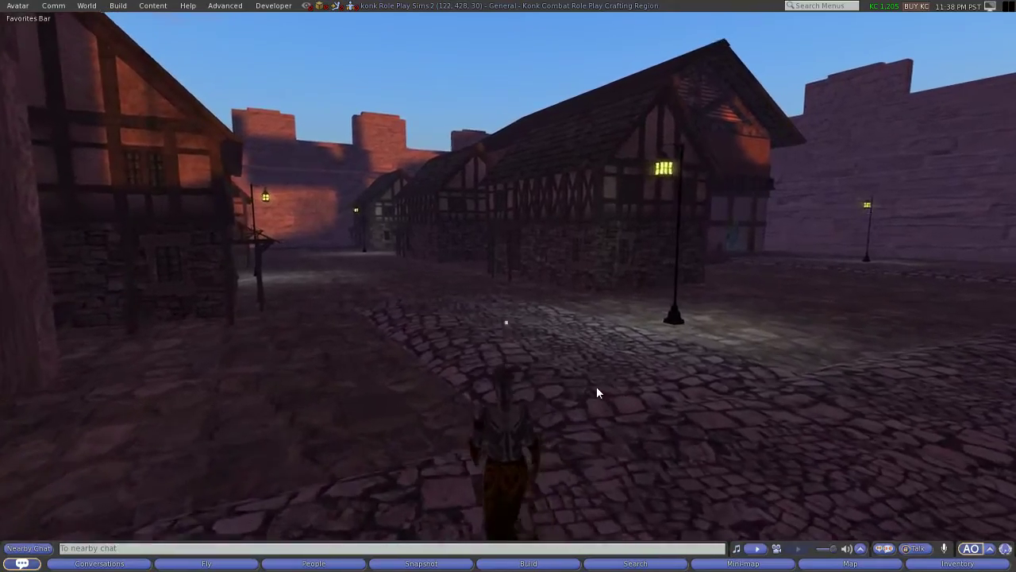
{"action": "key", "text": "Up"}
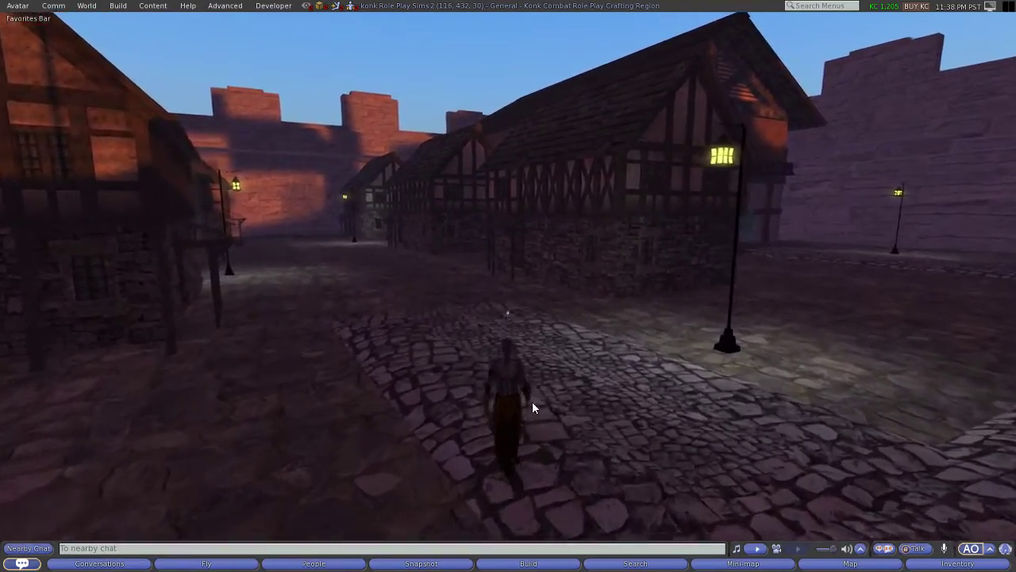
{"action": "key", "text": "Left"}
{"action": "key", "text": "Up"}
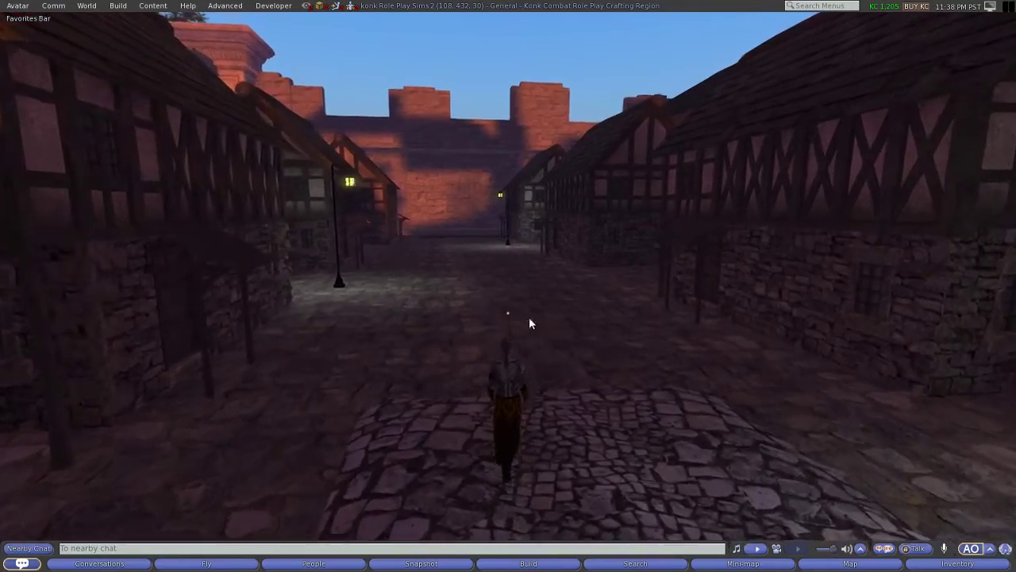
- Examine the avatar's current rigged body up close from the front, side and back, with the town around it
{"action": "left_click_drag", "start_coordinate": [517, 433], "coordinate": [461, 272], "text": "alt"}
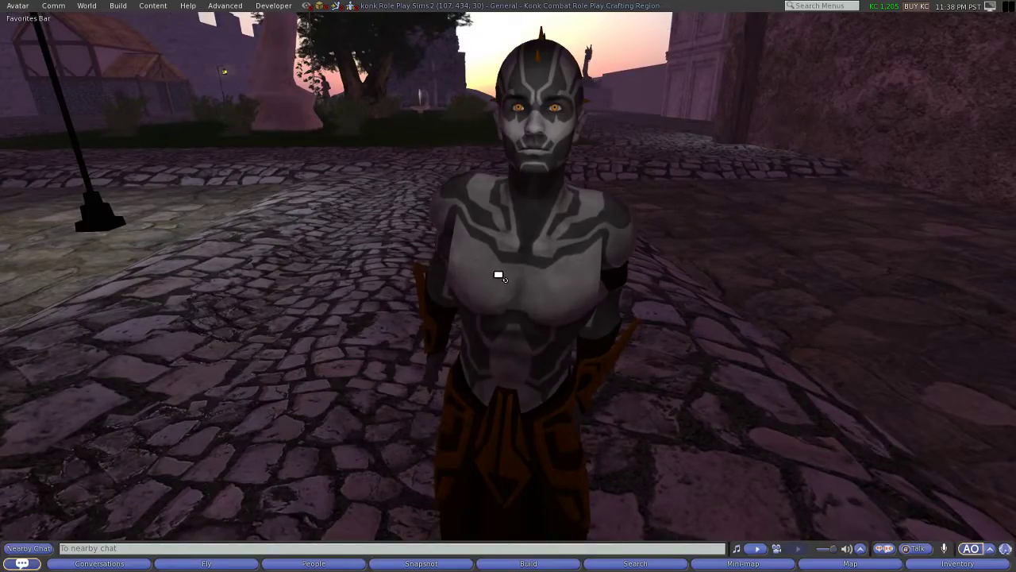
{"action": "left_click_drag", "start_coordinate": [508, 127], "coordinate": [381, 24], "text": "alt"}
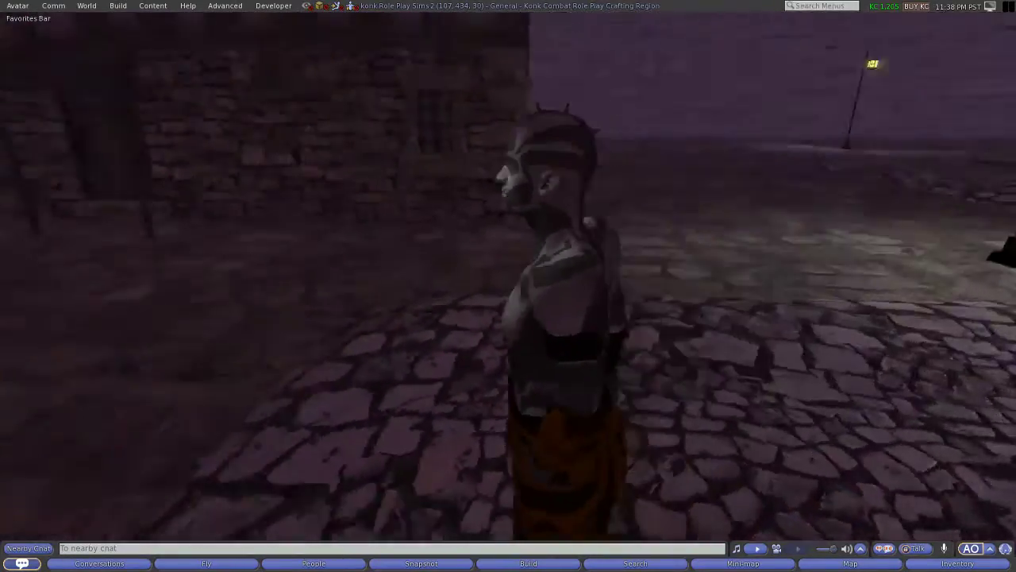
{"action": "mouse_move", "coordinate": [508, 24]}
{"action": "left_mouse_down", "text": "alt"}
{"action": "mouse_move", "coordinate": [538, 84]}
{"action": "mouse_move", "coordinate": [485, 98]}
{"action": "mouse_move", "coordinate": [462, 39]}
{"action": "mouse_move", "coordinate": [510, 37]}
{"action": "left_mouse_up", "text": "alt"}
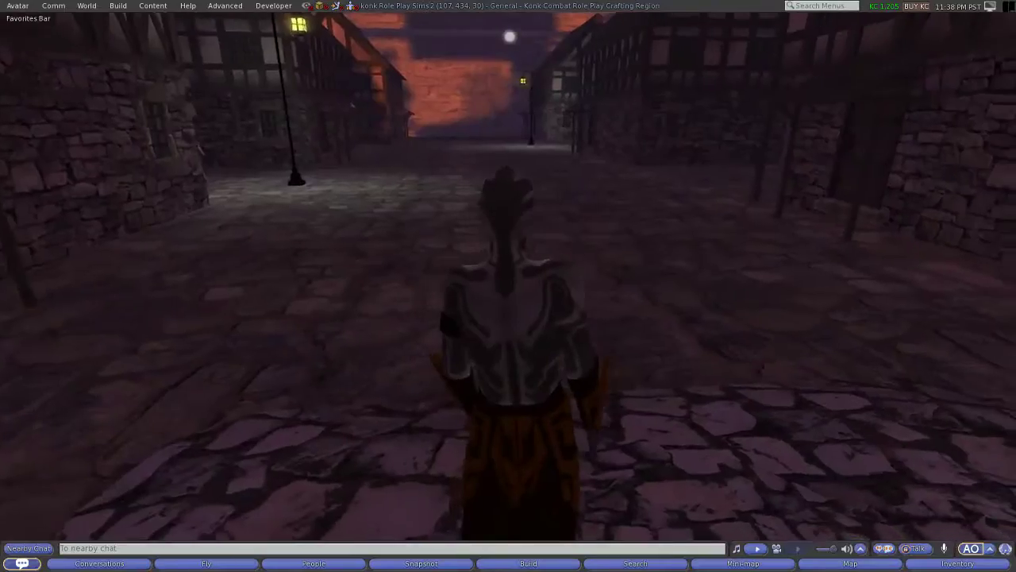
{"action": "left_click_drag", "start_coordinate": [510, 293], "coordinate": [842, 337], "text": "alt"}
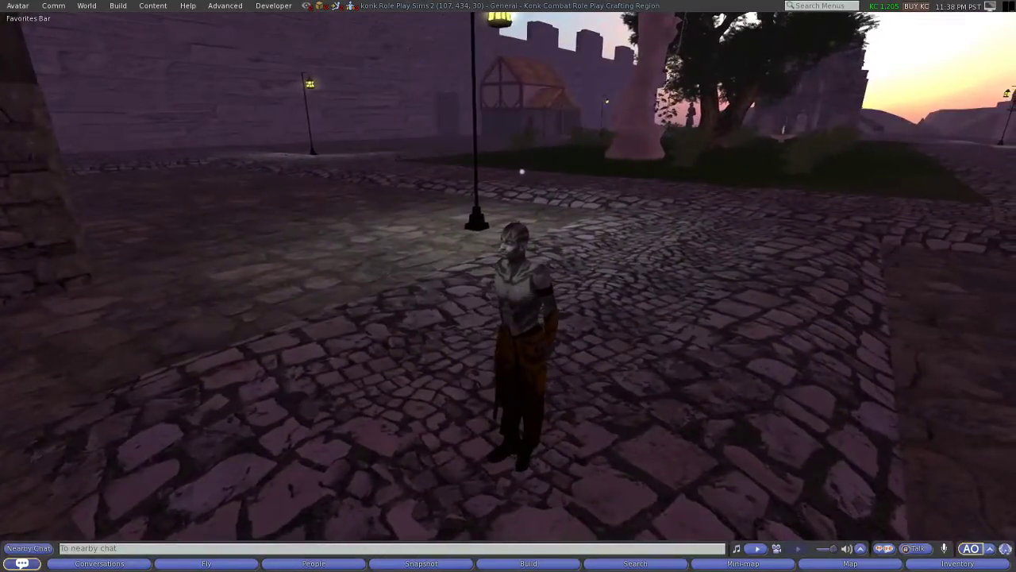
{"action": "left_click_drag", "start_coordinate": [521, 171], "coordinate": [682, 96], "text": "alt"}
{"action": "left_click_drag", "start_coordinate": [444, 135], "coordinate": [1000, 223], "text": "alt"}
{"action": "left_click_drag", "start_coordinate": [476, 250], "coordinate": [389, 243], "text": "alt"}
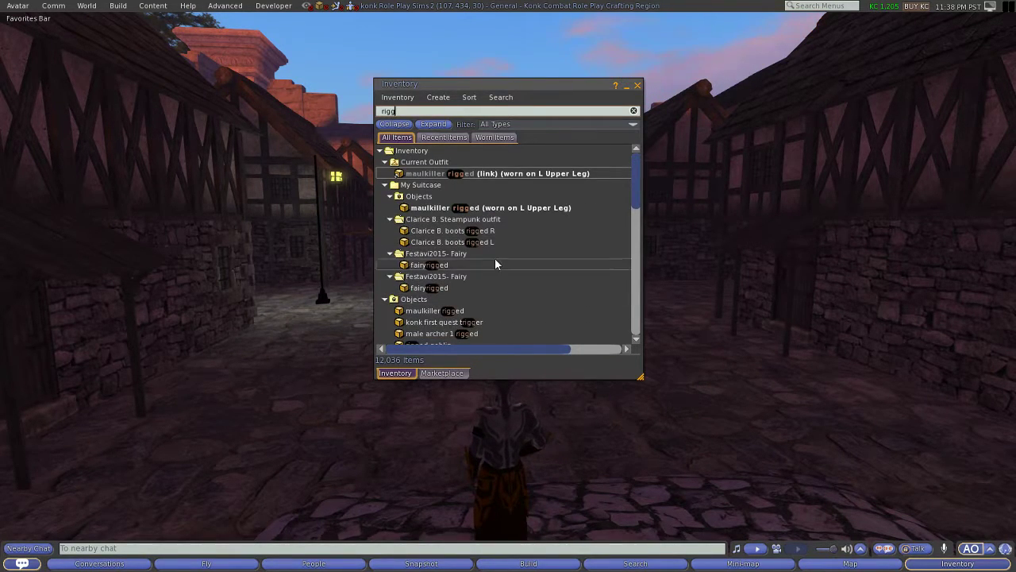
- Wear the "daedric armor rigged" object from the inventory, detach the old maulkiller body and close the inventory
{"action": "scroll", "coordinate": [445, 308], "scroll_direction": "down", "scroll_amount": 2}
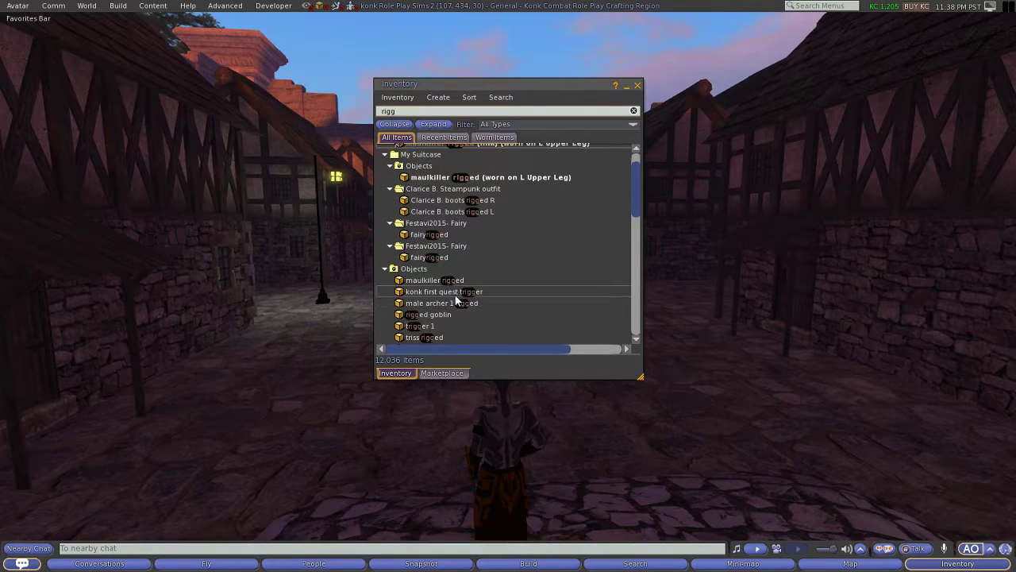
{"action": "scroll", "coordinate": [468, 293], "scroll_direction": "down", "scroll_amount": 5}
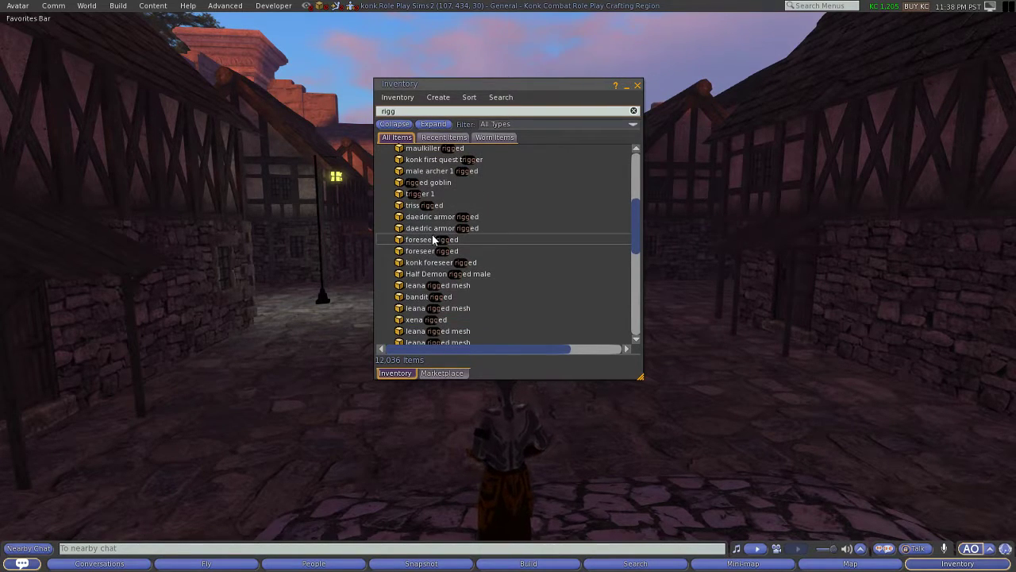
{"action": "scroll", "coordinate": [467, 293], "scroll_direction": "down", "scroll_amount": 2}
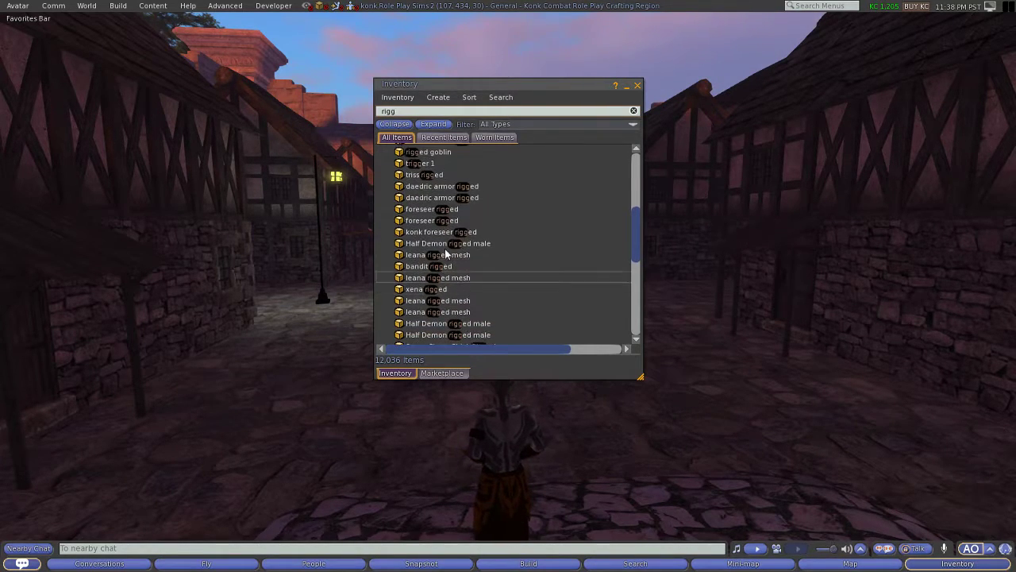
{"action": "right_click", "coordinate": [437, 189]}
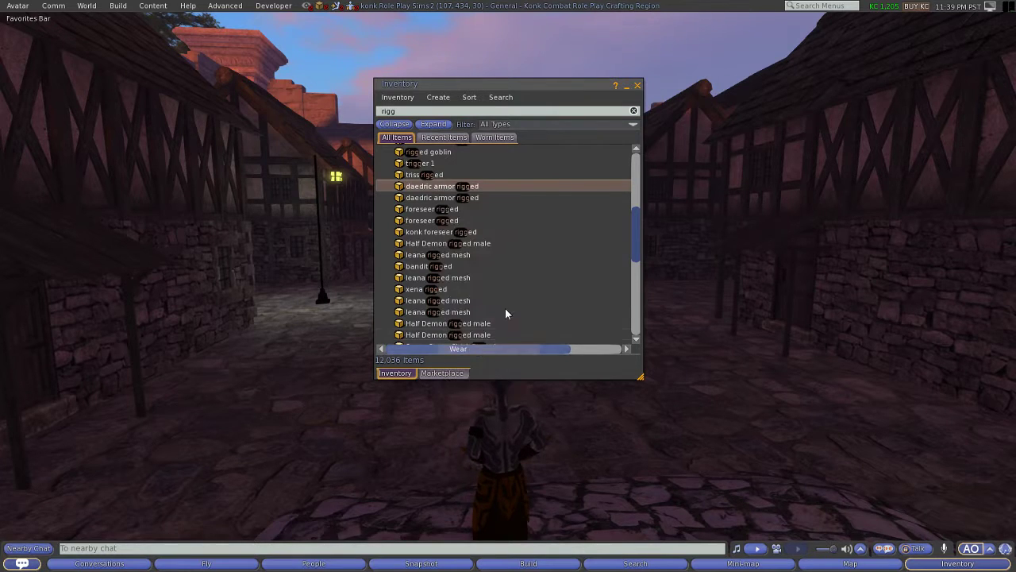
{"action": "left_click", "coordinate": [478, 350]}
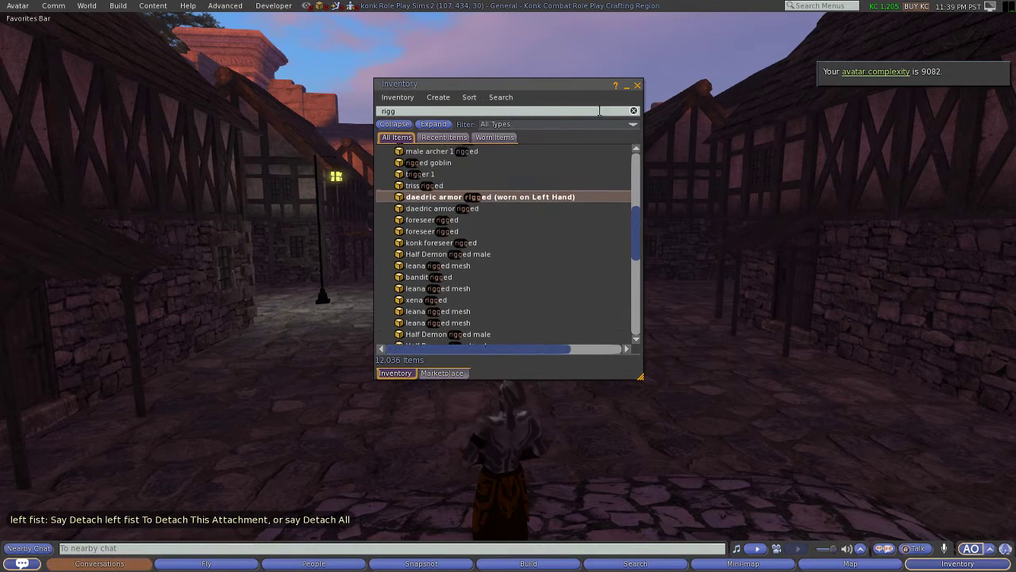
{"action": "right_click", "coordinate": [505, 496]}
{"action": "left_click", "coordinate": [463, 499]}
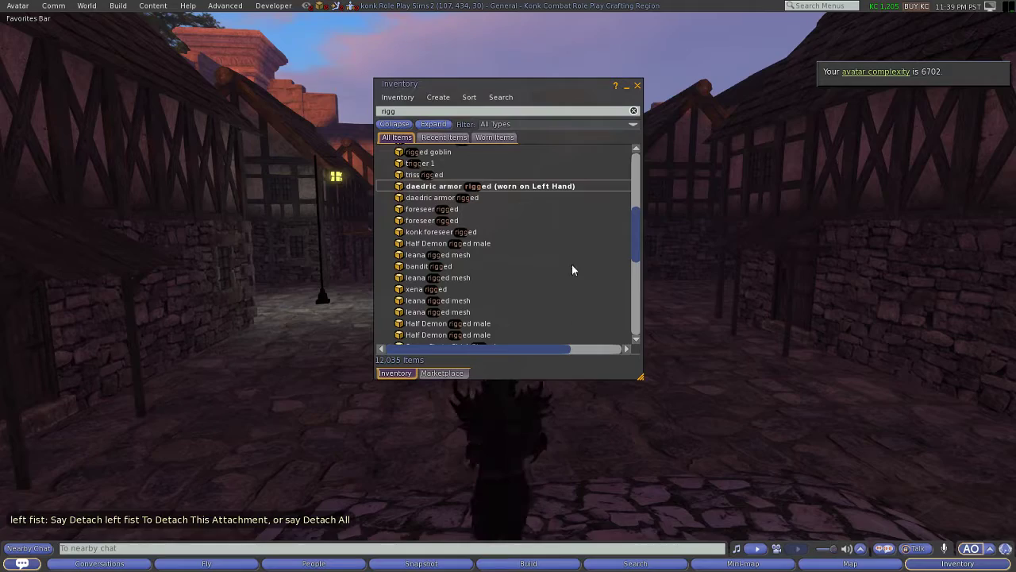
{"action": "left_click", "coordinate": [637, 85]}
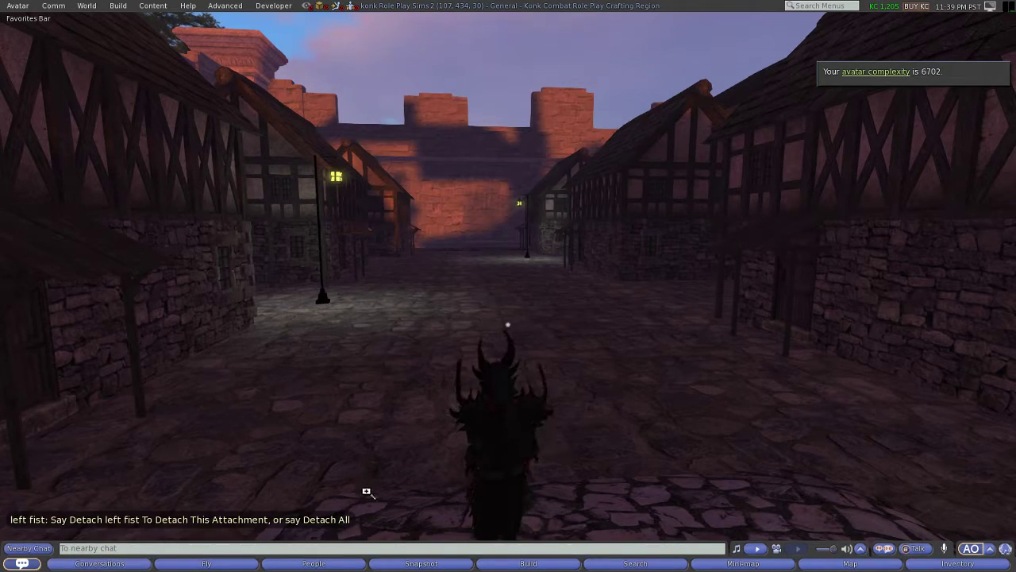
- Examine the daedric armor on the avatar from the front and up close from the side
{"action": "left_click_drag", "start_coordinate": [505, 432], "coordinate": [507, 297], "text": "alt"}
{"action": "scroll", "coordinate": [442, 288], "scroll_direction": "down", "scroll_amount": 2}
{"action": "mouse_move", "coordinate": [470, 335]}
{"action": "left_mouse_down", "text": "alt"}
{"action": "mouse_move", "coordinate": [468, 246]}
{"action": "mouse_move", "coordinate": [475, 329]}
{"action": "left_mouse_up", "text": "alt"}
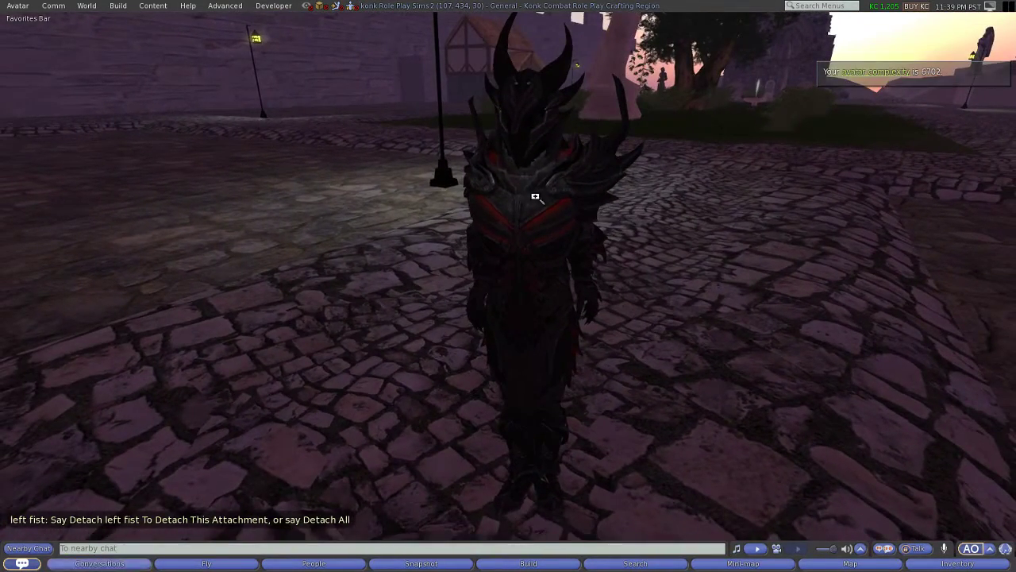
{"action": "left_click_drag", "start_coordinate": [535, 197], "coordinate": [524, 115], "text": "alt"}
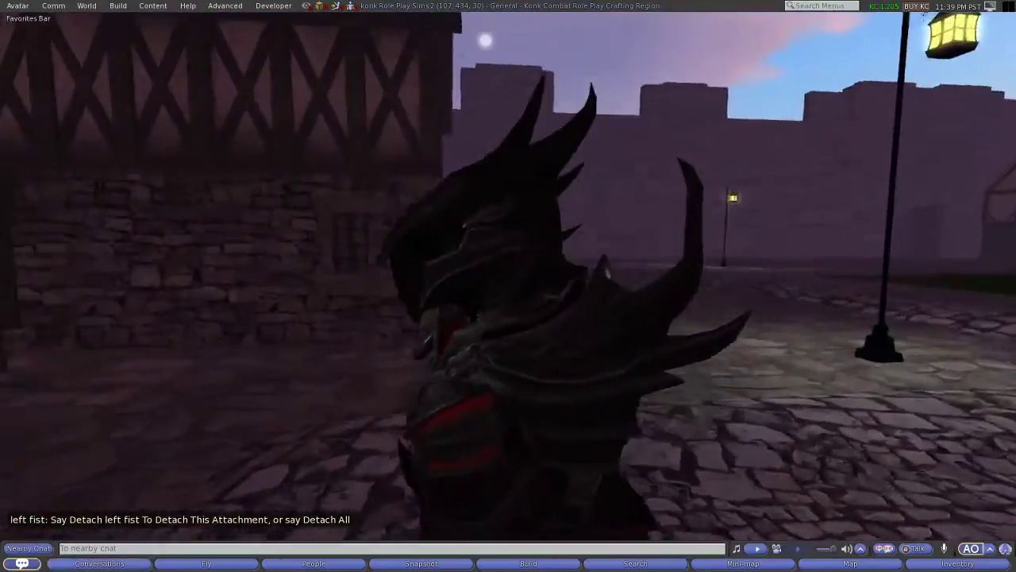
- Walk the armored avatar off the cobbles and face it down the street between the half-timbered houses
{"action": "key", "text": "Left"}
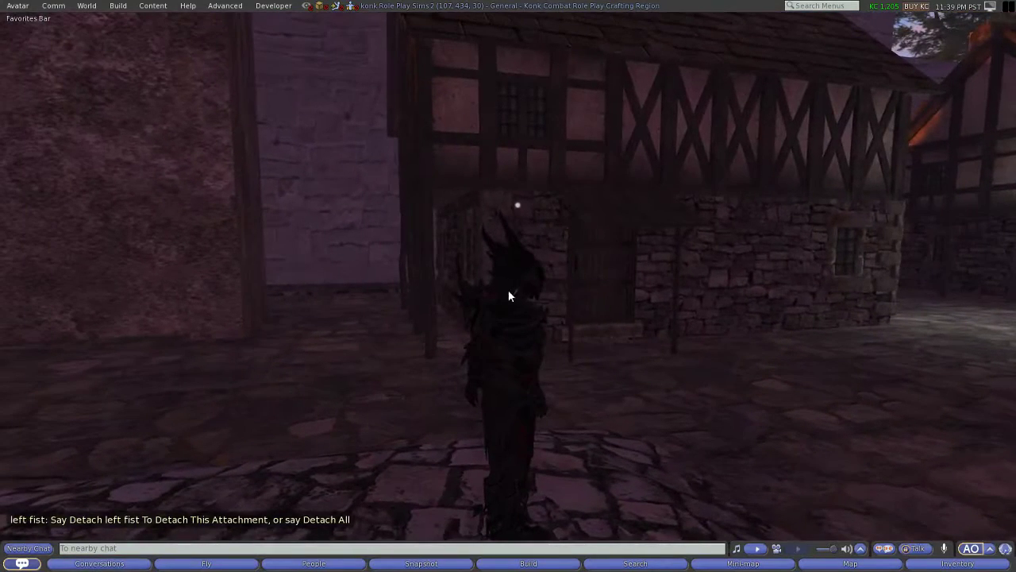
{"action": "key", "text": "Up"}
{"action": "key", "text": "Right"}
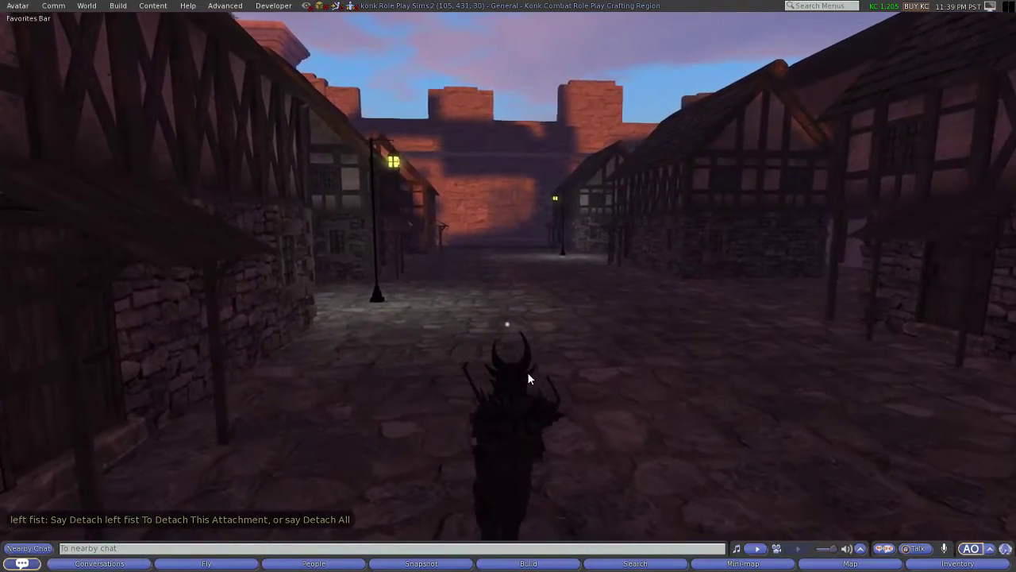
- Search the inventory for "geral", wear "geralt of rivia" in place of the daedric armor and view the new avatar from the front
{"action": "left_click", "coordinate": [955, 563]}
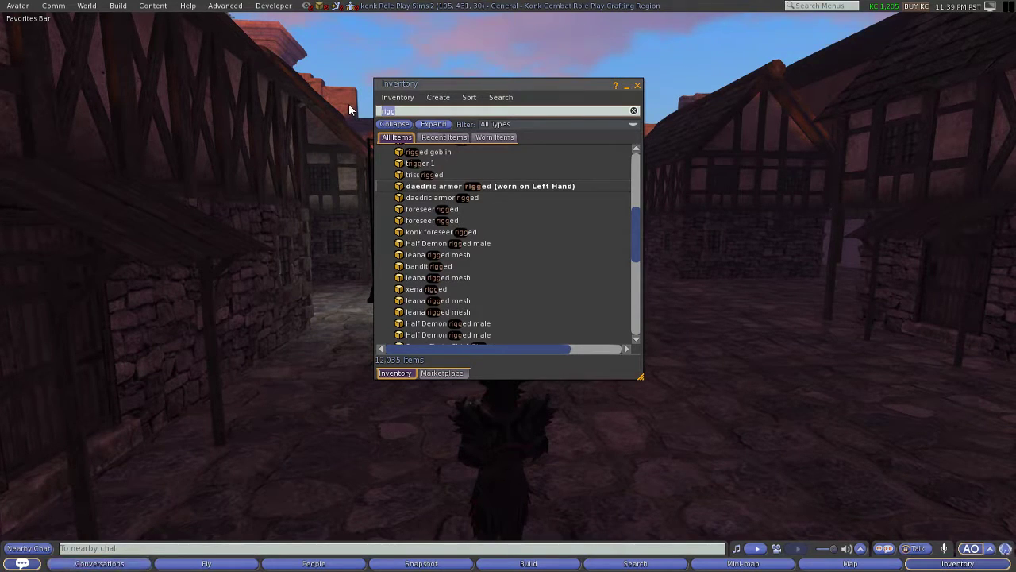
{"action": "type", "text": "gera"}
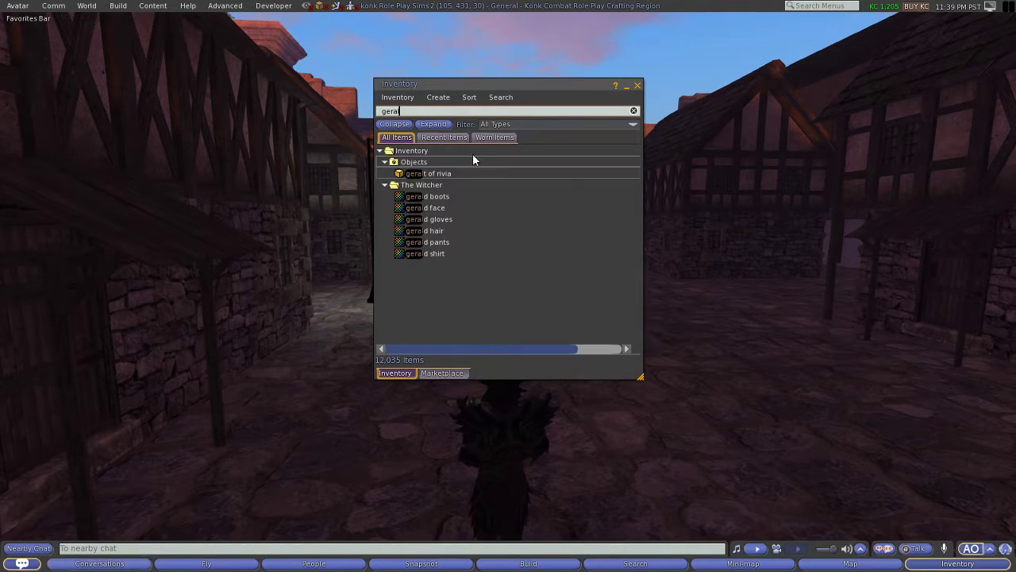
{"action": "right_click", "coordinate": [397, 174]}
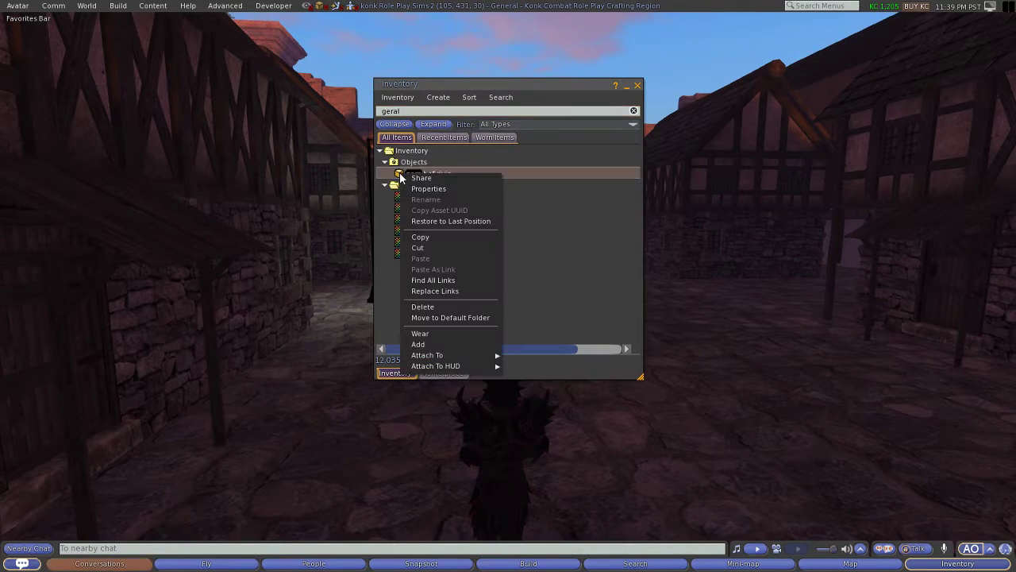
{"action": "left_click", "coordinate": [421, 333]}
{"action": "right_click", "coordinate": [530, 428]}
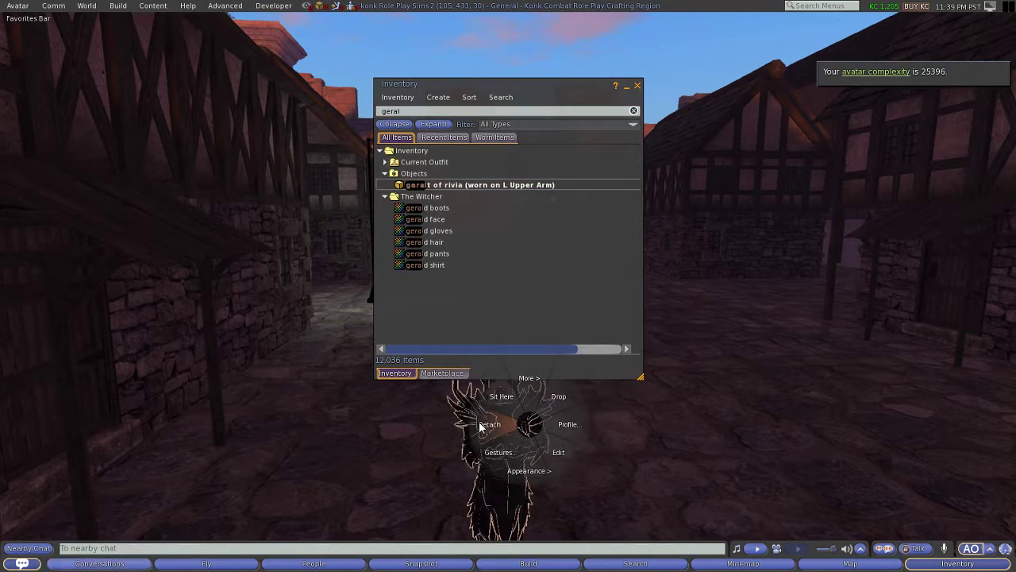
{"action": "left_click", "coordinate": [637, 86]}
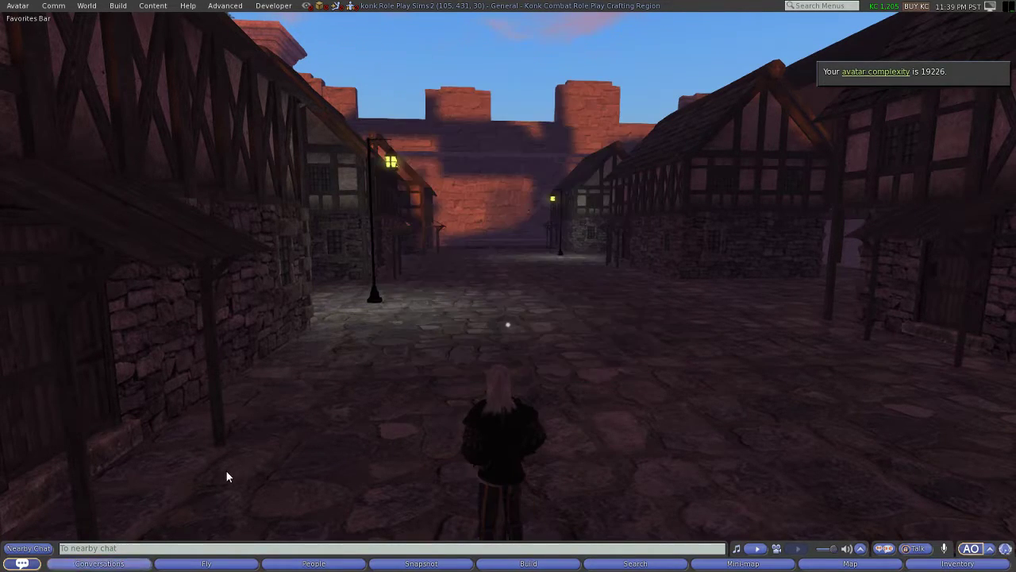
{"action": "left_click_drag", "start_coordinate": [505, 451], "coordinate": [509, 290], "text": "alt"}
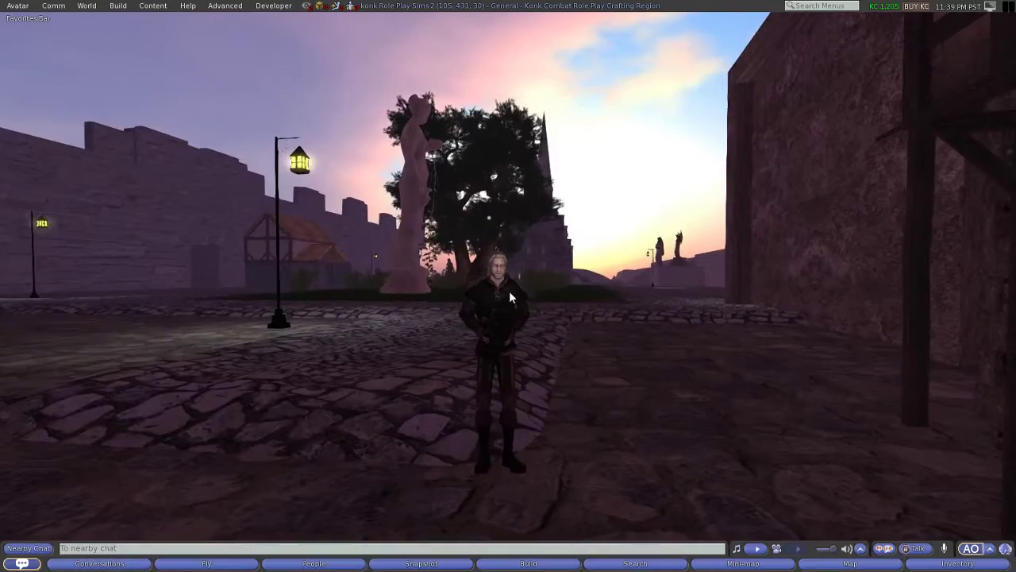
- Walk the avatar onto the cobbles, take off and fly up over the square toward the battlemented town wall
{"action": "key", "text": "w"}
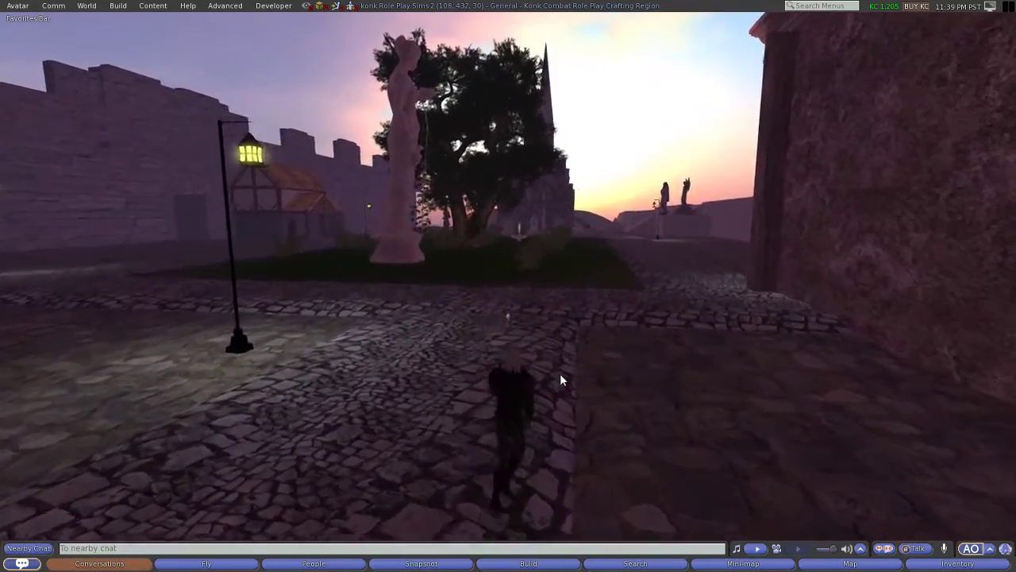
{"action": "key", "text": "Page_Up"}
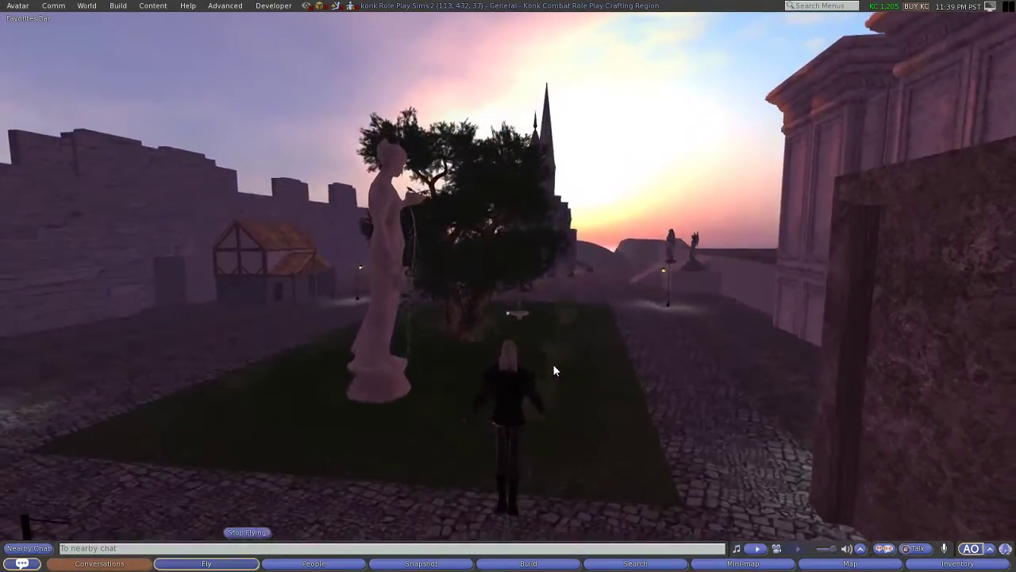
{"action": "key", "text": "a"}
{"action": "key", "text": "w"}
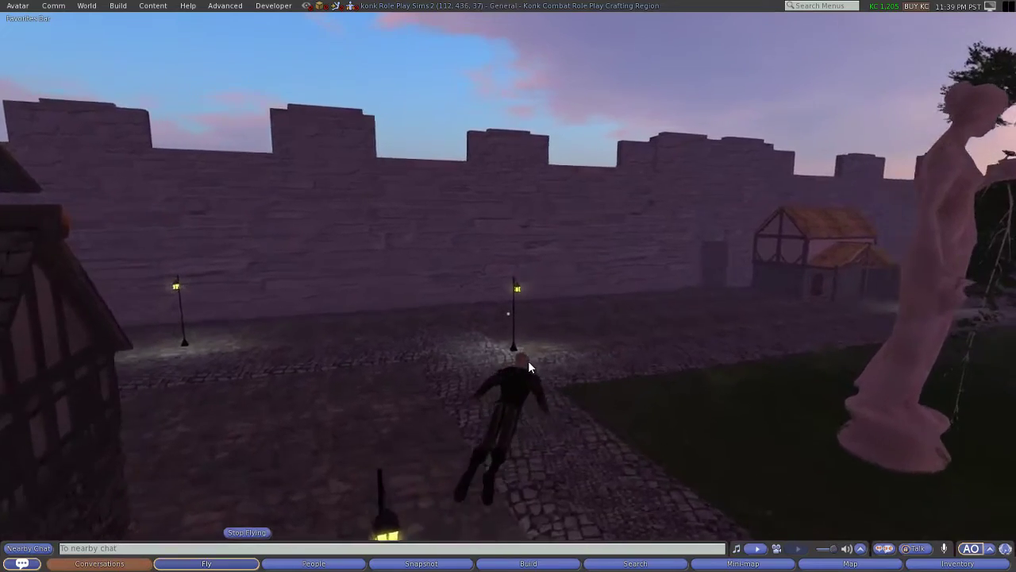
{"action": "key", "text": "Page_Up"}
{"action": "key", "text": "d"}
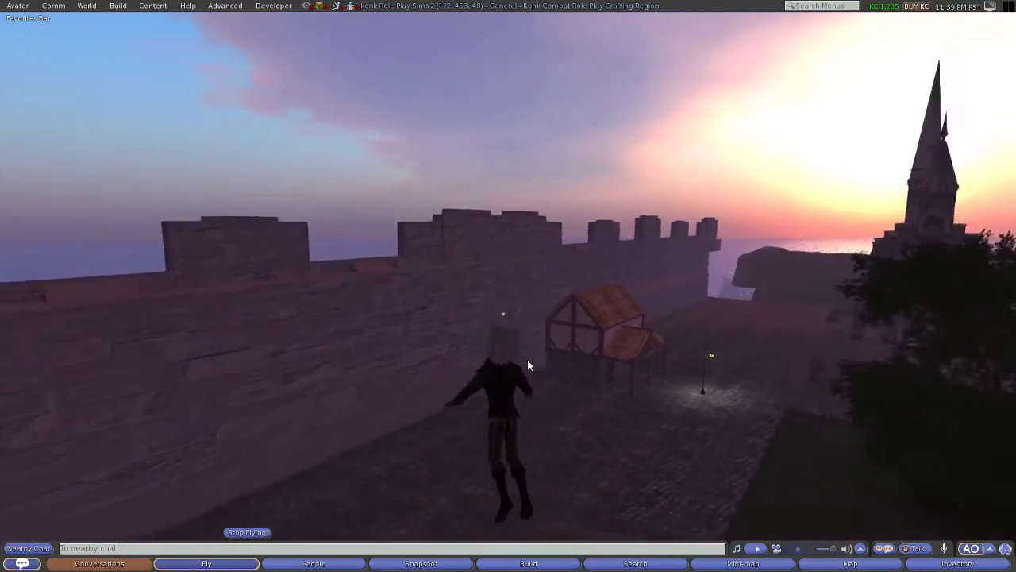
- Turn the flying avatar around above the square and fly past the columned stone building toward the spired cathedral
{"action": "key", "text": "Right"}
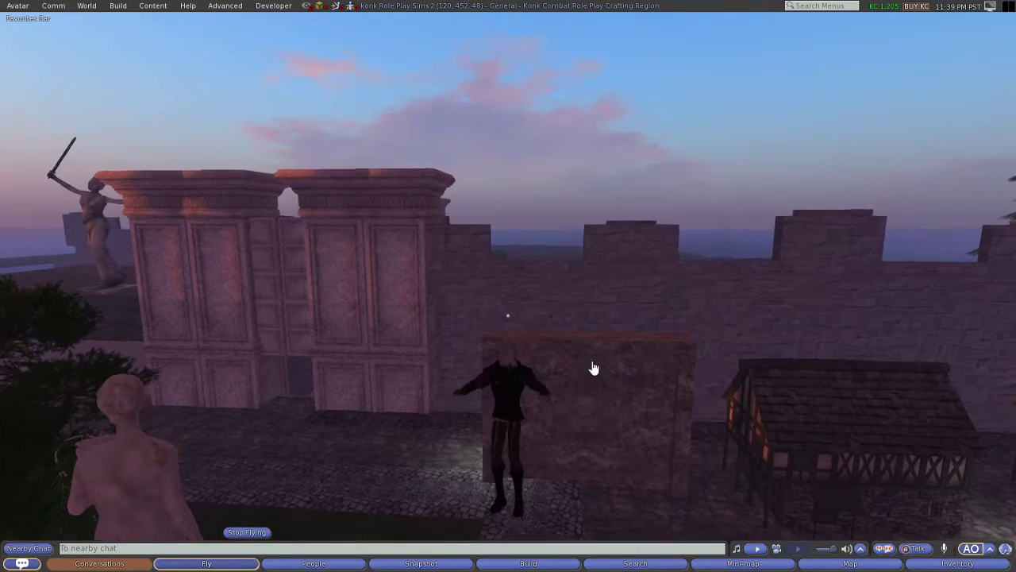
{"action": "key", "text": "Up"}
{"action": "key", "text": "Left"}
{"action": "key", "text": "Left"}
{"action": "key", "text": "Up"}
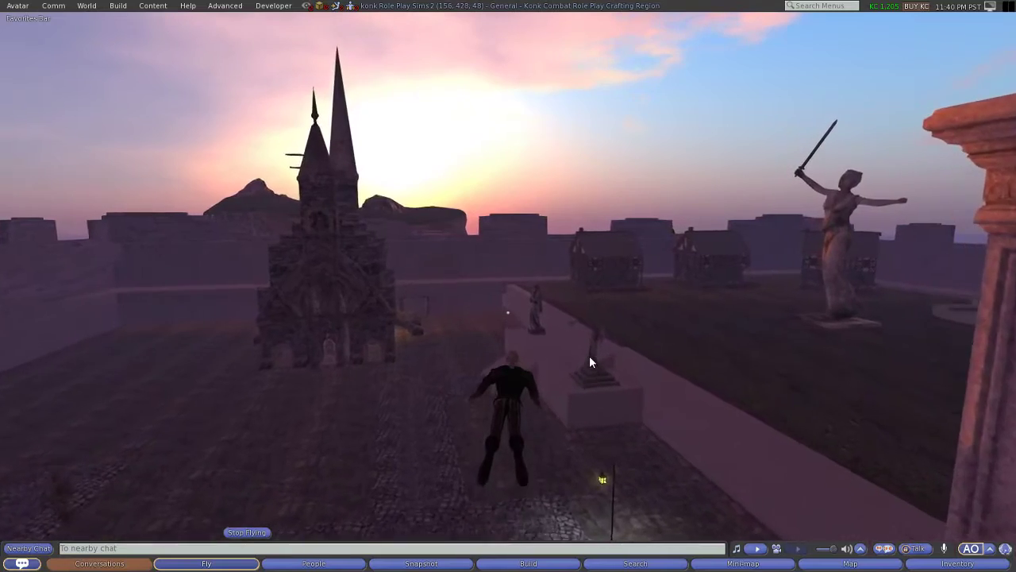
- Fly over the grassy courtyard past the sword-bearing statue, climbing above the fountain and the tiled houses
{"action": "key", "text": "Right"}
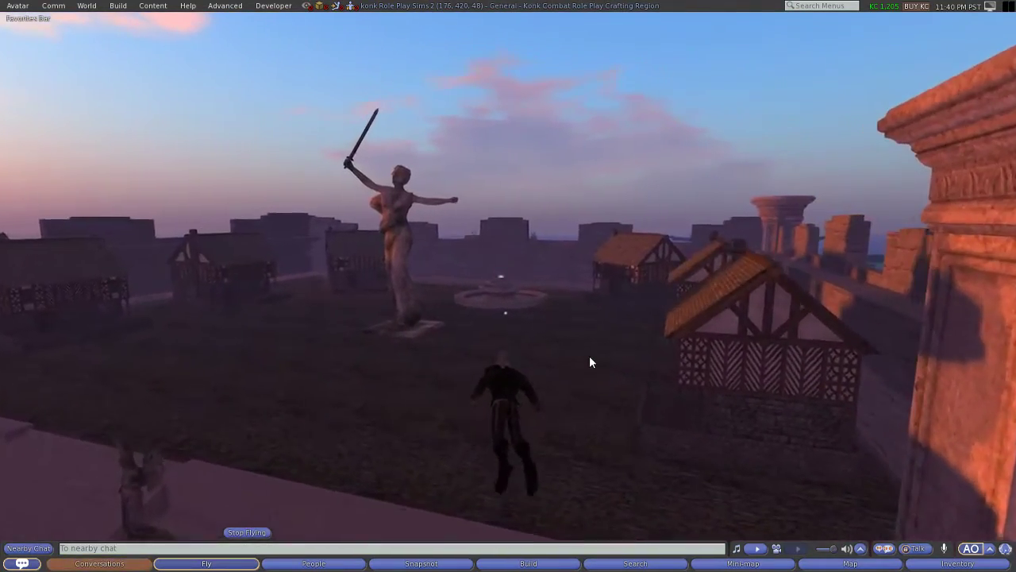
{"action": "key", "text": "Up"}
{"action": "key", "text": "Page_Up"}
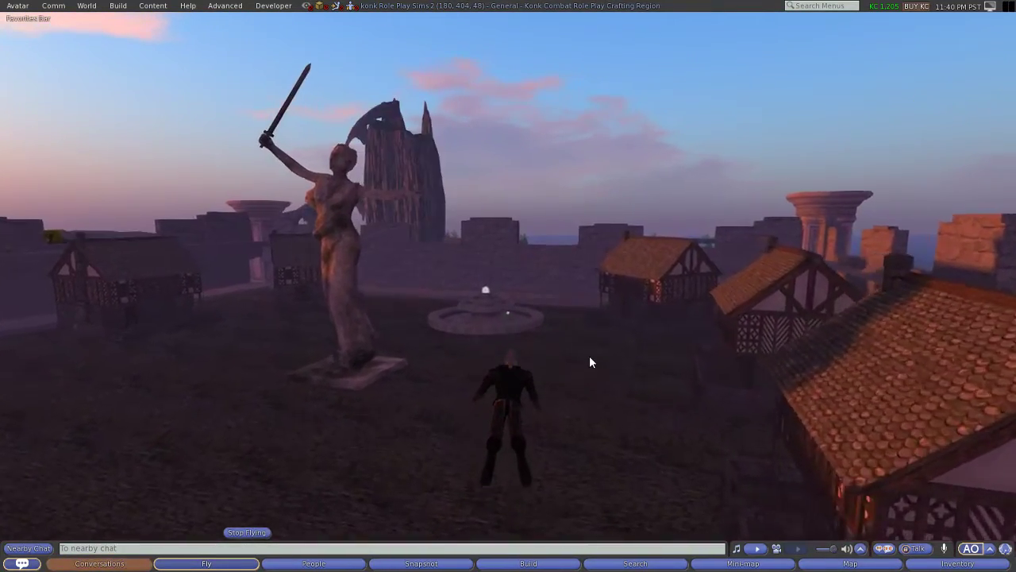
{"action": "key", "text": "Up"}
{"action": "key", "text": "Page_Up"}
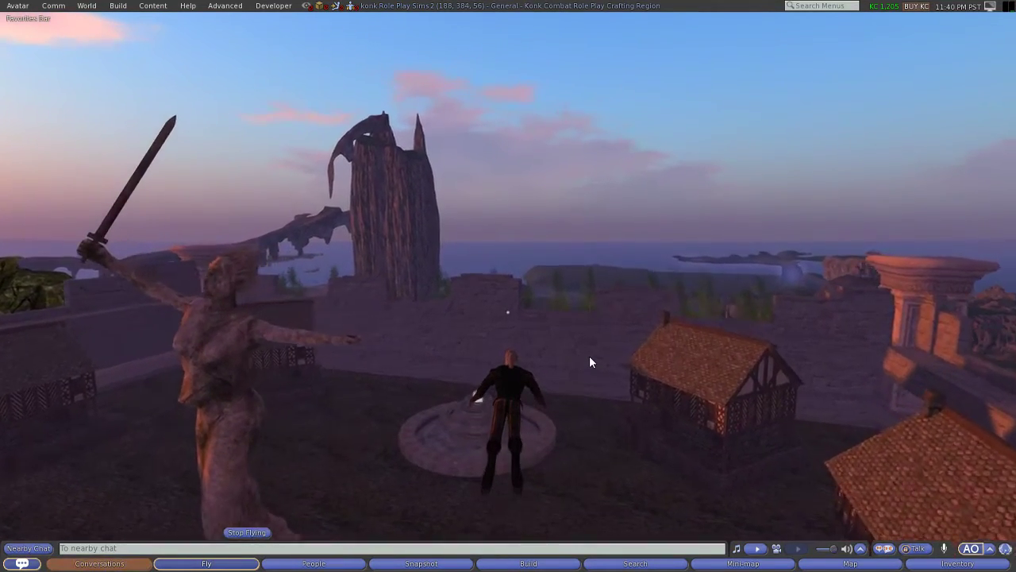
- Fly out over the town wall and its corner pillar toward the woods and rocky hills
{"action": "key", "text": "Up"}
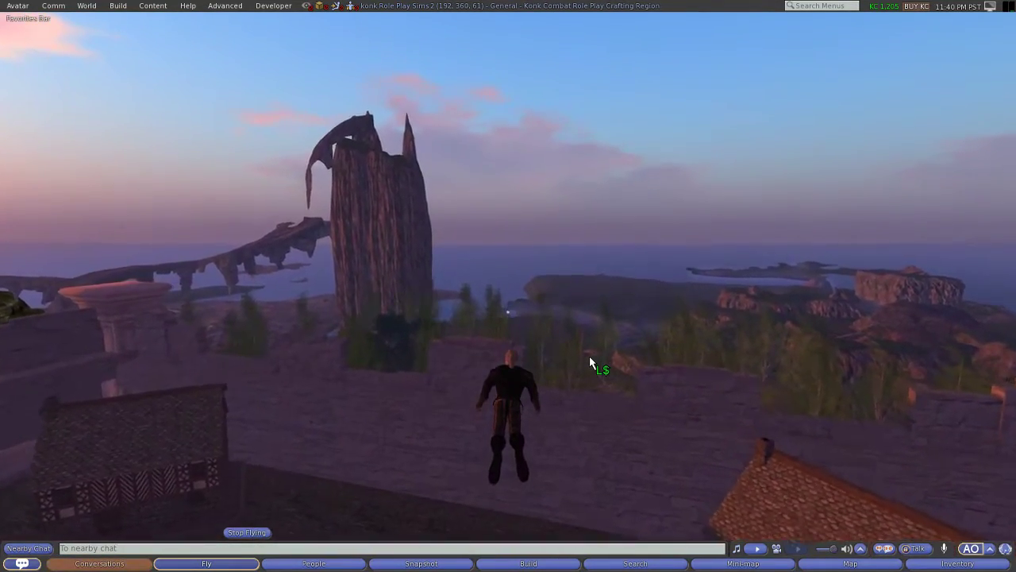
{"action": "key", "text": "Right"}
{"action": "key", "text": "Up"}
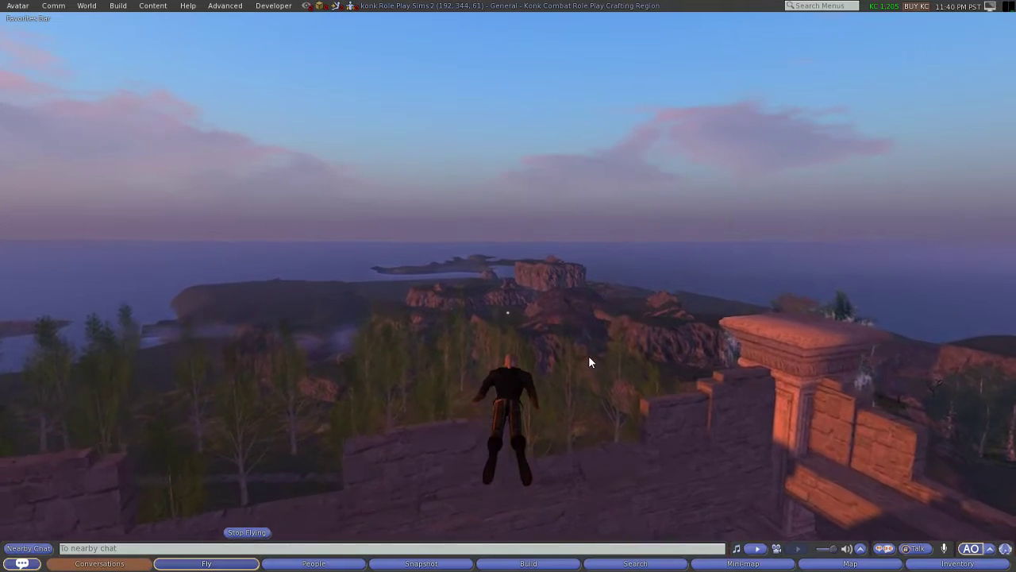
{"action": "key", "text": "Right"}
{"action": "key", "text": "Up"}
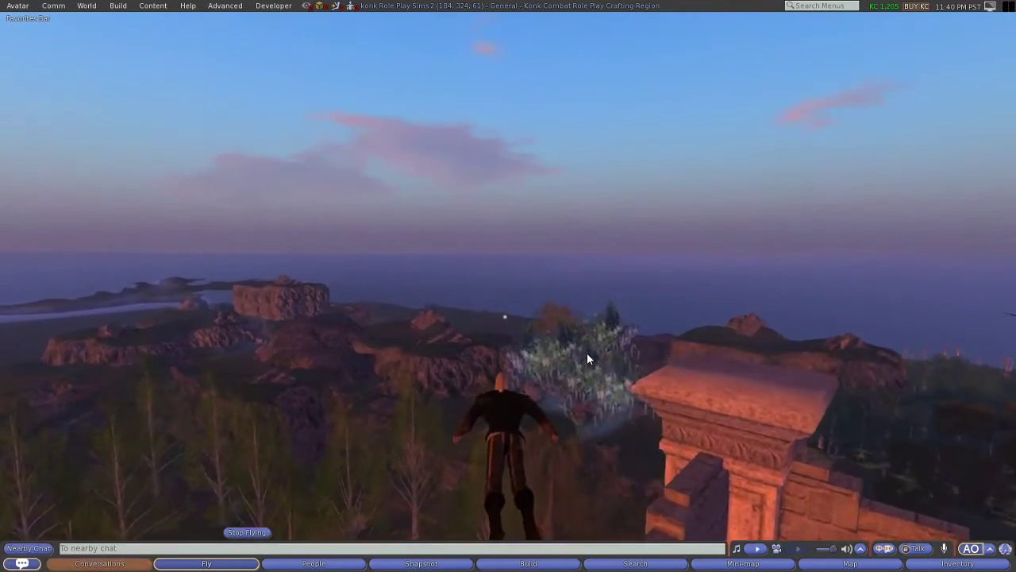
- Descend outside the wall through the trees and turn toward the cobbled paths and birch grove
{"action": "mouse_move", "coordinate": [547, 384]}
{"action": "key", "text": "Page_Down"}
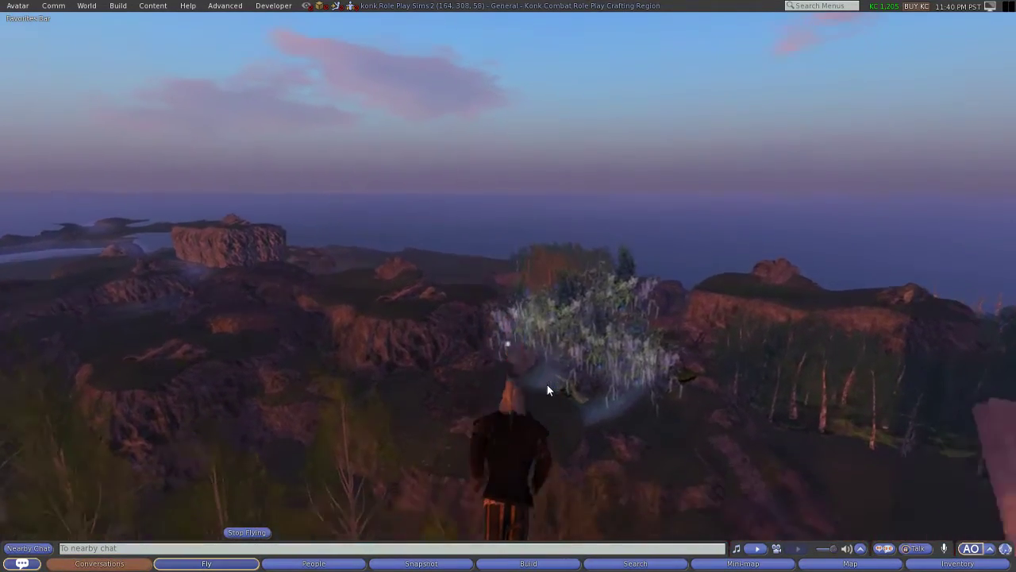
{"action": "key", "text": "Up"}
{"action": "key", "text": "Right"}
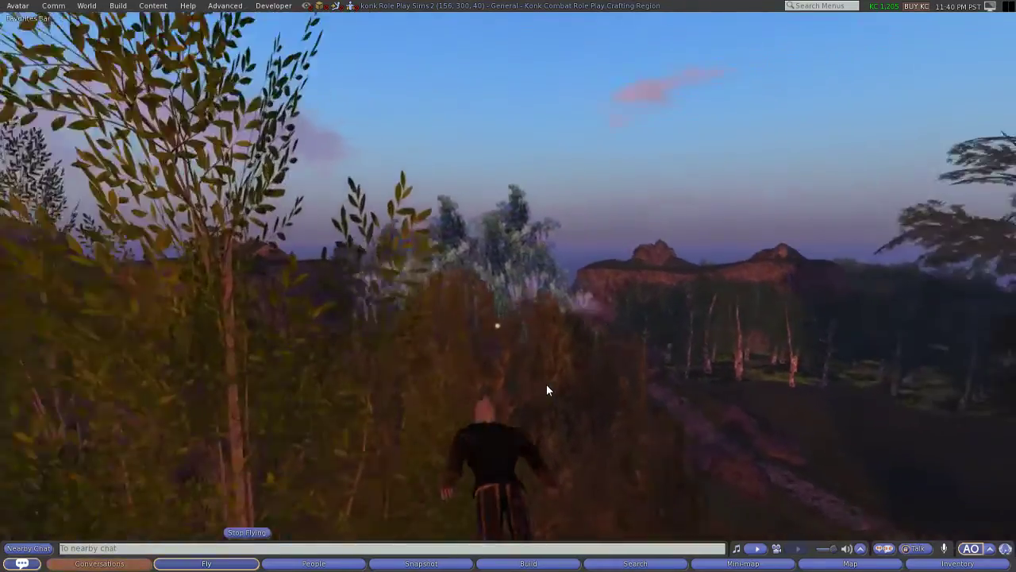
{"action": "key", "text": "Up"}
{"action": "key", "text": "Page_Down"}
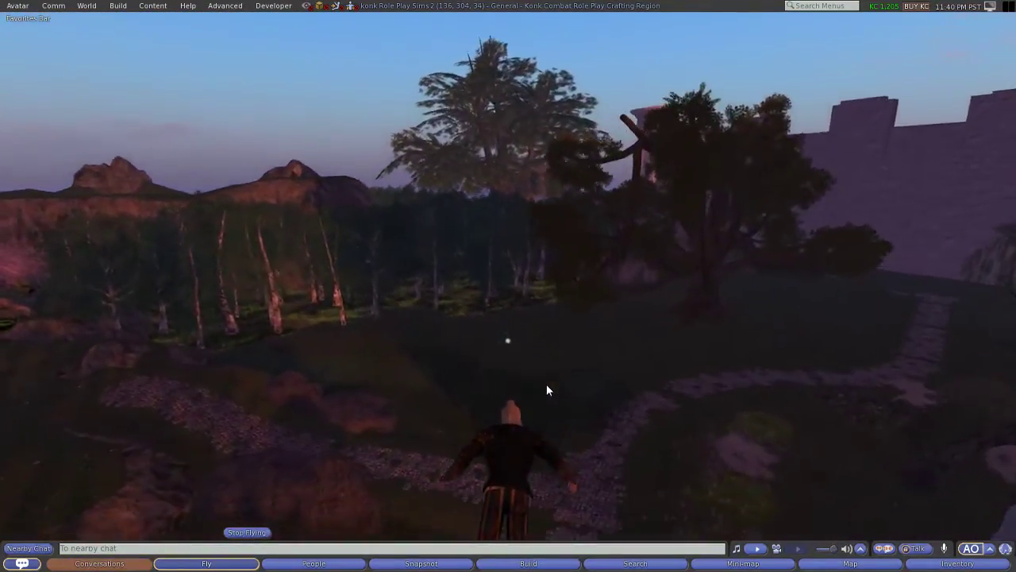
- Land the avatar on the grass beside the cobbled path, near the large rock
{"action": "key", "text": "Left"}
{"action": "key", "text": "Right"}
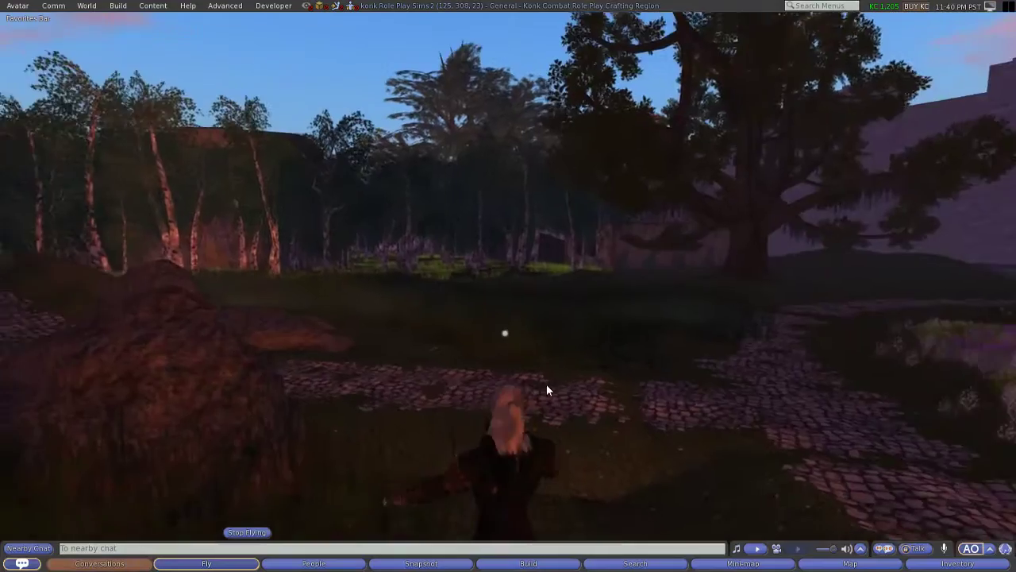
{"action": "key", "text": "Page_Down"}
{"action": "key", "text": "Left"}
{"action": "key", "text": "Up"}
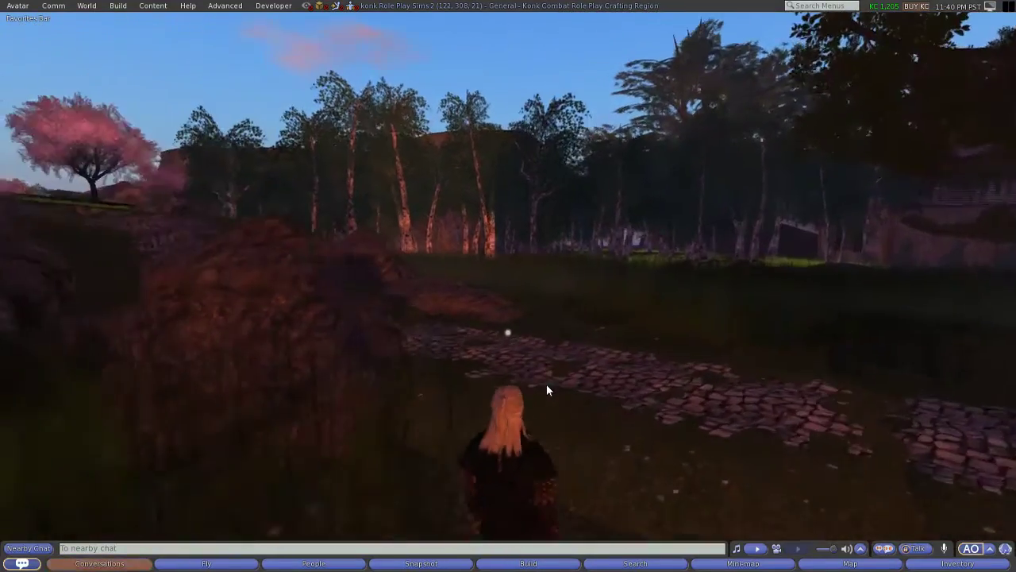
- Walk up the cobbled path between the rocks toward the pink blossom tree and the colourful hanging tree
{"action": "key", "text": "Left"}
{"action": "key", "text": "Up"}
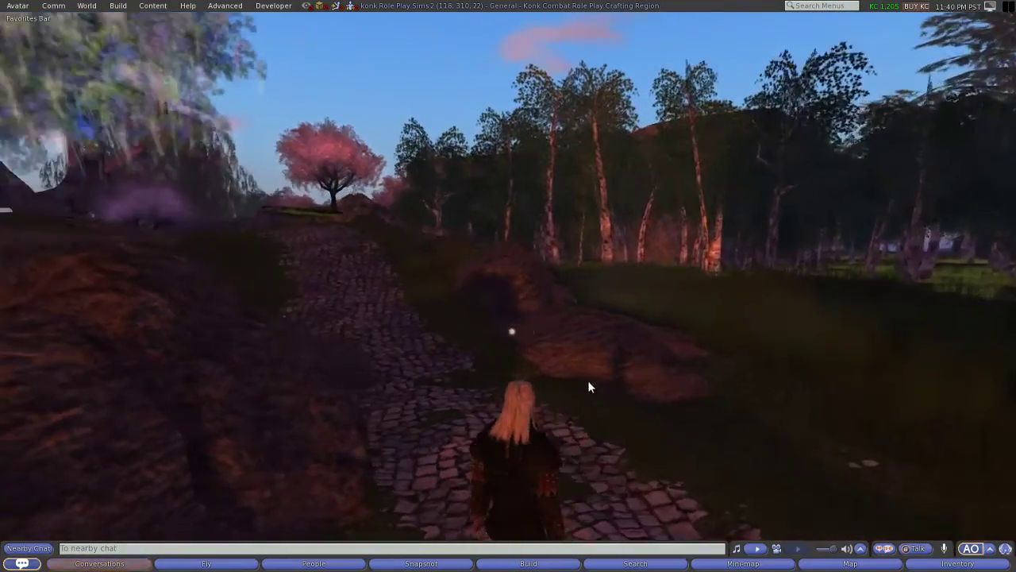
{"action": "key", "text": "Left"}
{"action": "key", "text": "Up"}
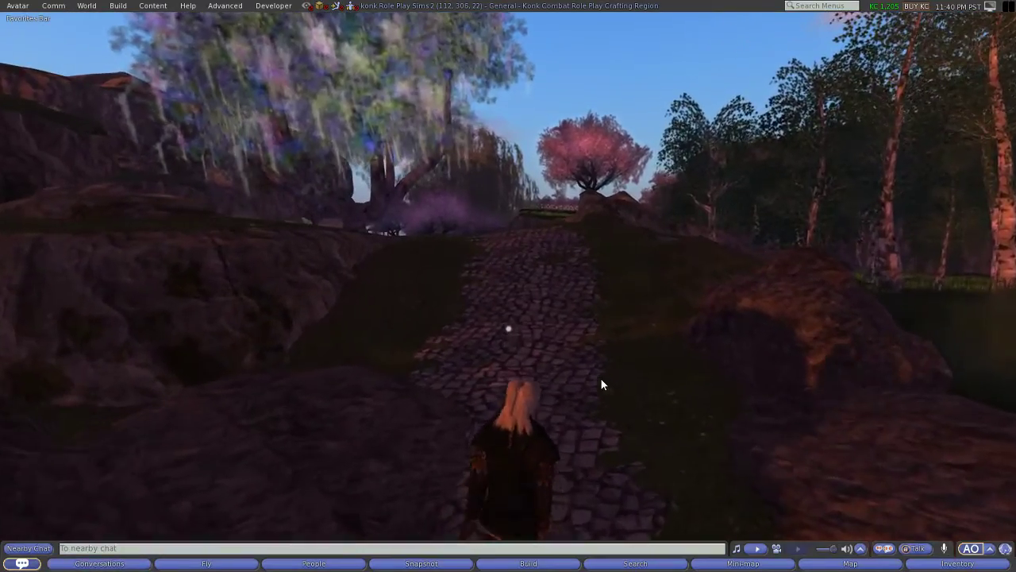
{"action": "key", "text": "Left"}
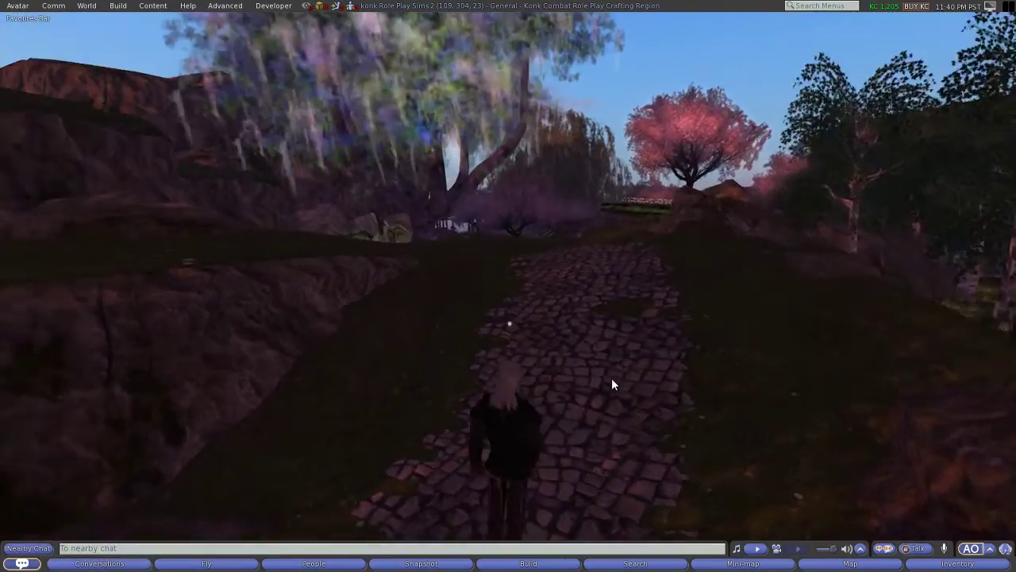
- Turn the avatar around and walk back down the cobbled path to the junction below the town wall
{"action": "key", "text": "Left"}
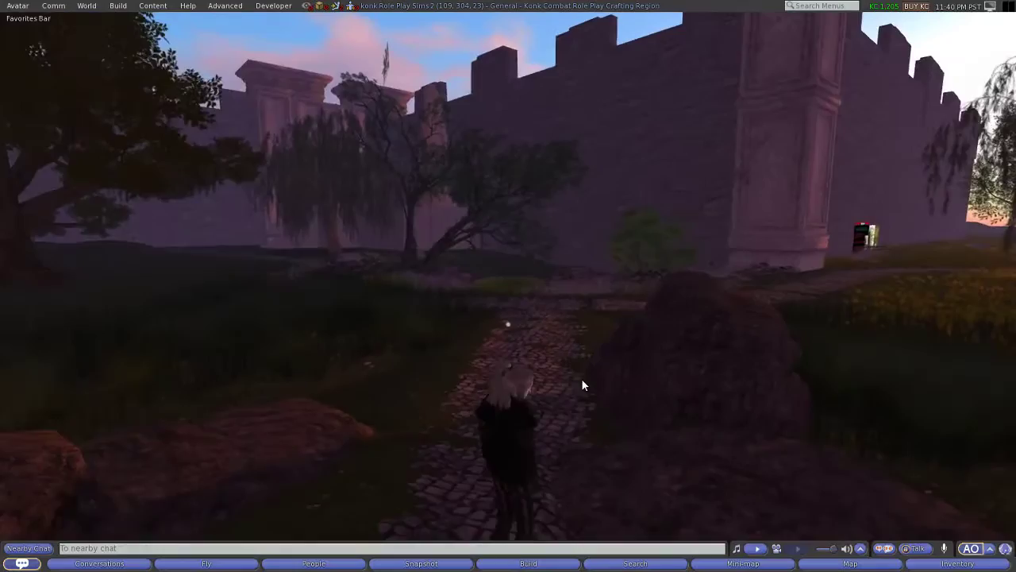
{"action": "key", "text": "Up"}
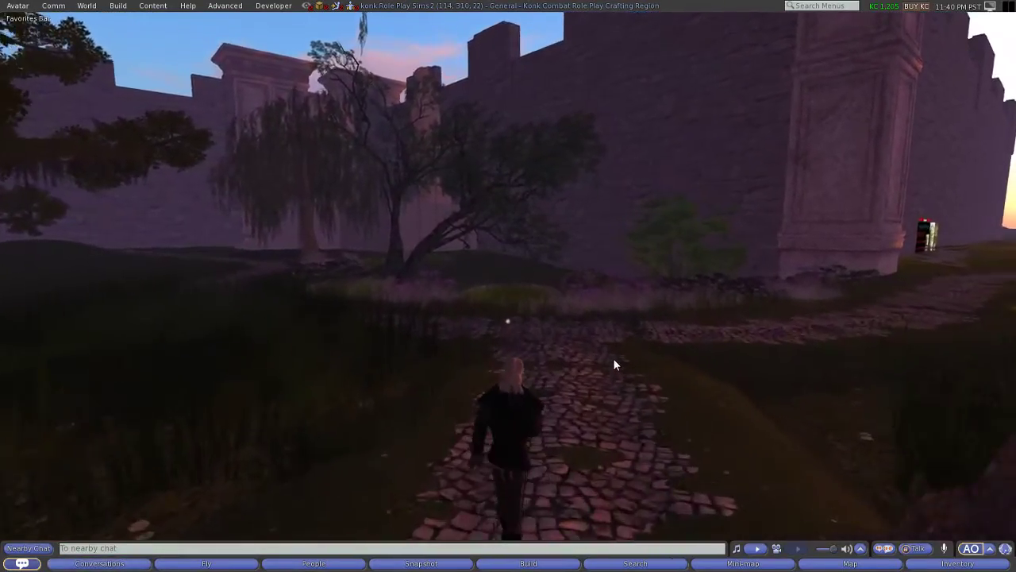
{"action": "key", "text": "Right"}
{"action": "key", "text": "Left"}
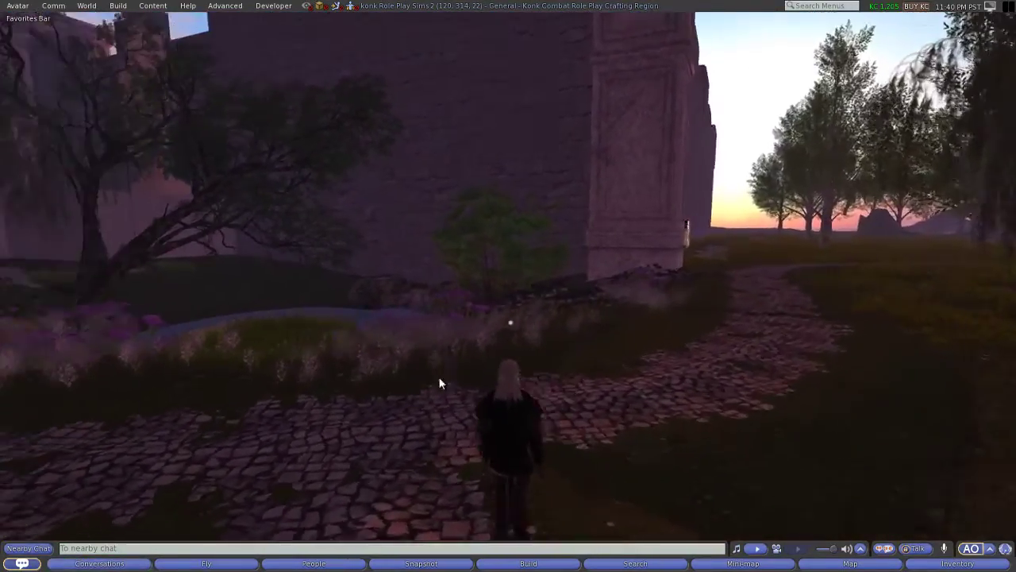
- Walk through the flowers to the pond beneath the town wall and wade into the water
{"action": "key", "text": "Right"}
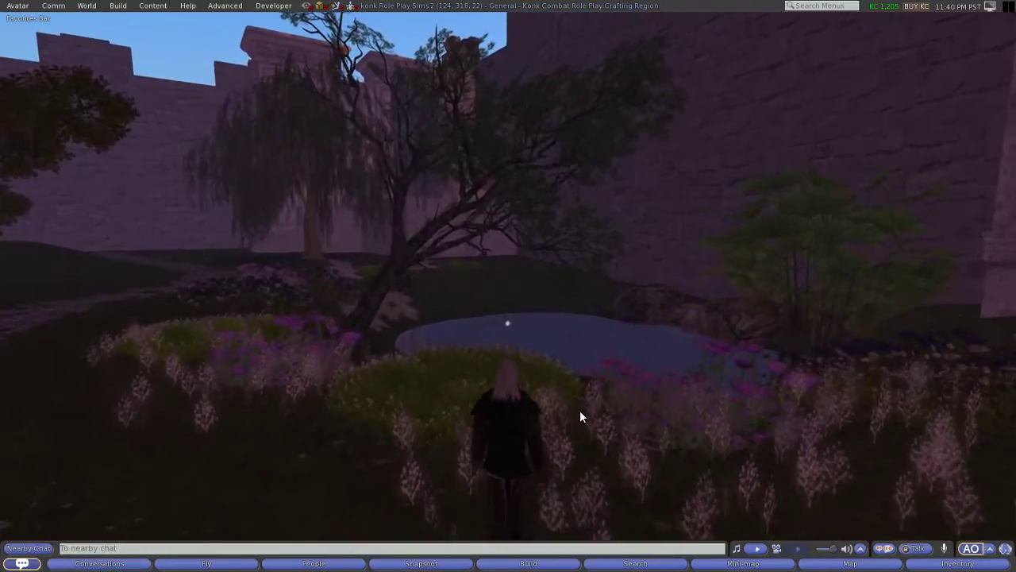
{"action": "key", "text": "Right"}
{"action": "key", "text": "Left"}
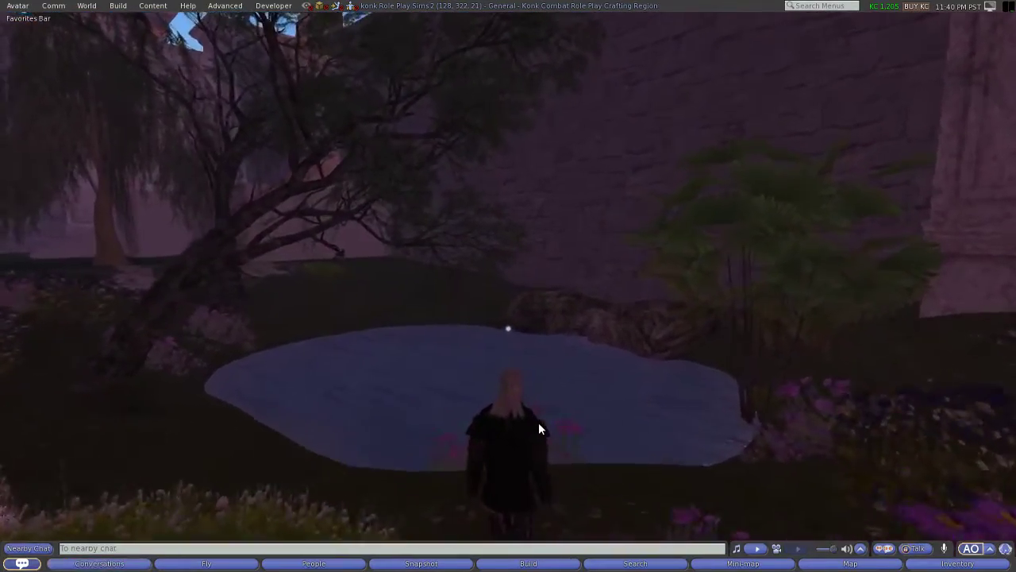
{"action": "key", "text": "Left"}
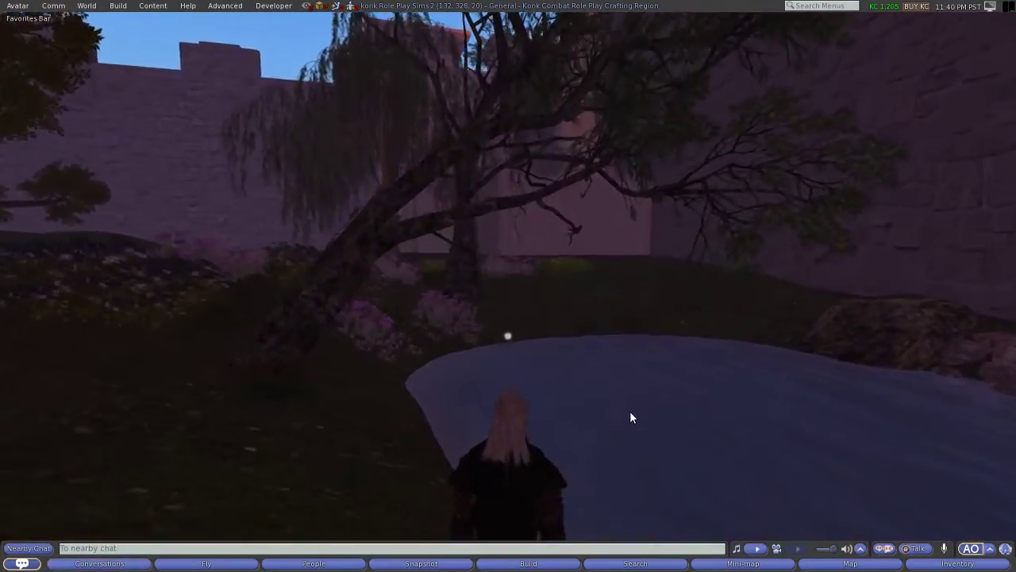
{"action": "key", "text": "Right"}
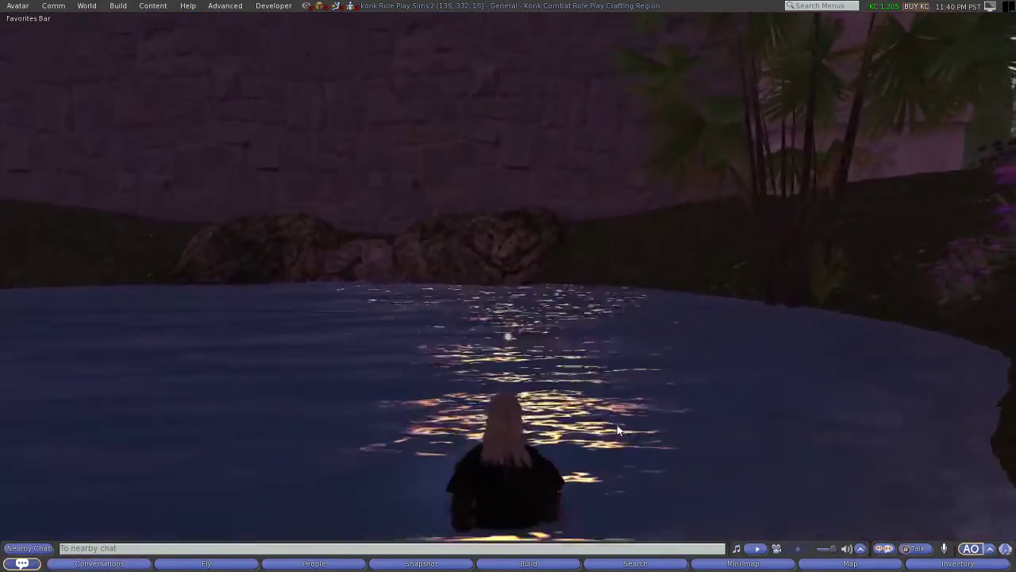
- Circle in the pond, climb out onto the flowered bank and turn the avatar away from the willow
{"action": "key", "text": "Right"}
{"action": "key", "text": "Right"}
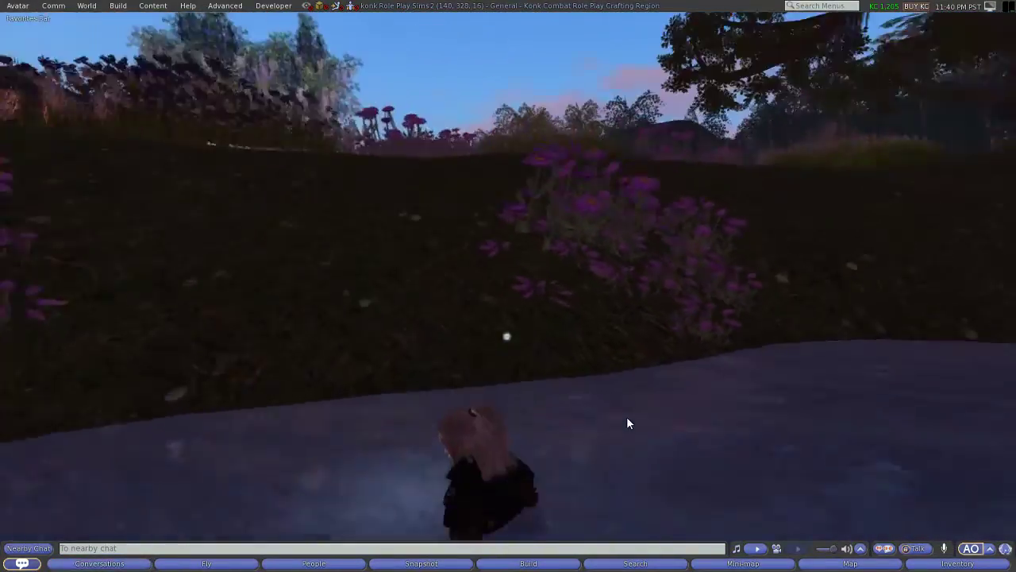
{"action": "key", "text": "Right"}
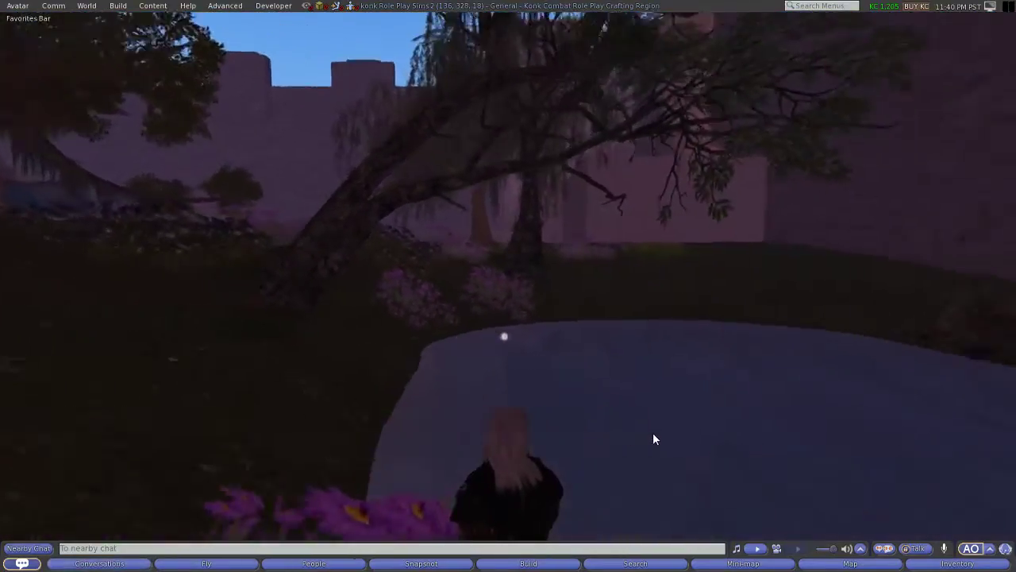
{"action": "key", "text": "Right"}
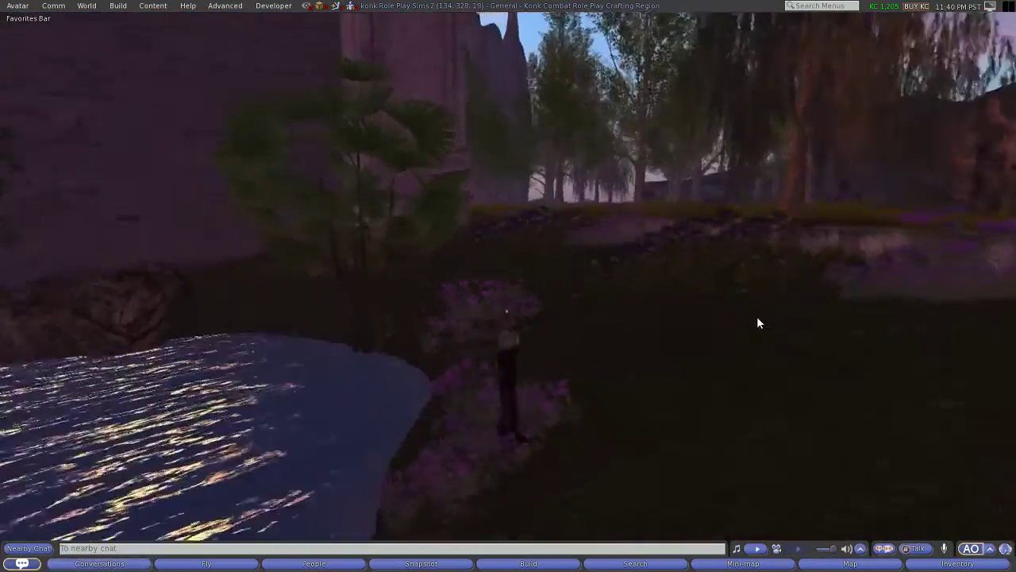
- Set the sun position to Midnight
{"action": "left_click", "coordinate": [87, 6]}
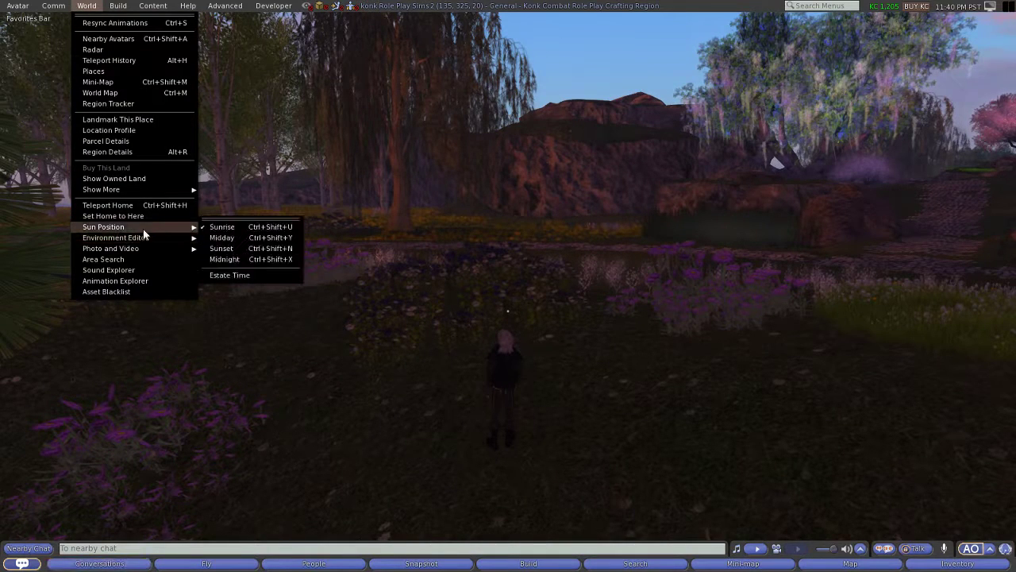
{"action": "left_click", "coordinate": [242, 260]}
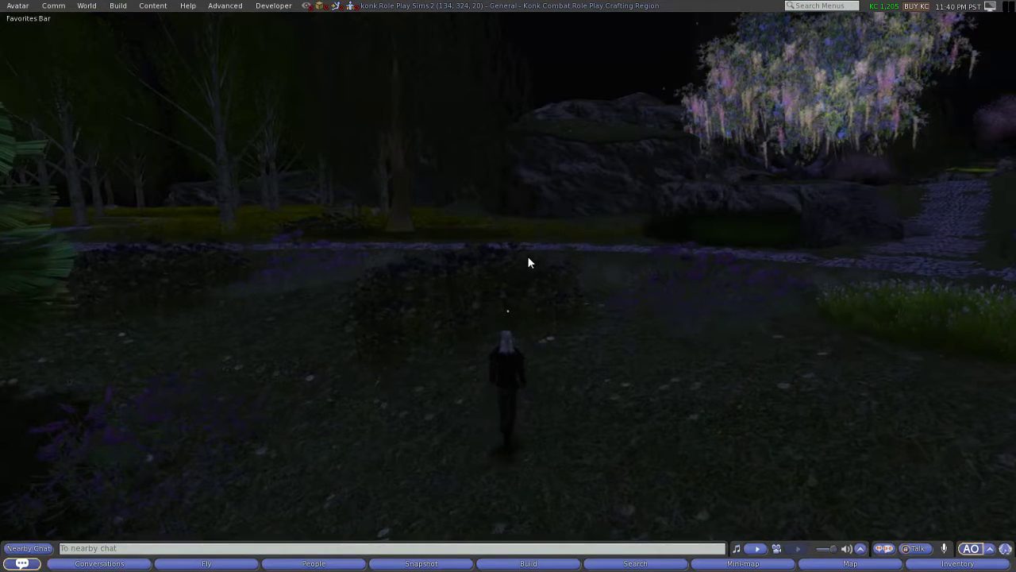
{"action": "scroll", "coordinate": [520, 246], "scroll_direction": "down", "scroll_amount": 5}
- Walk the avatar across the dark meadow onto the cobbled path and follow it past the wall's corner pillar
{"action": "key", "text": "Up"}
{"action": "key", "text": "Left"}
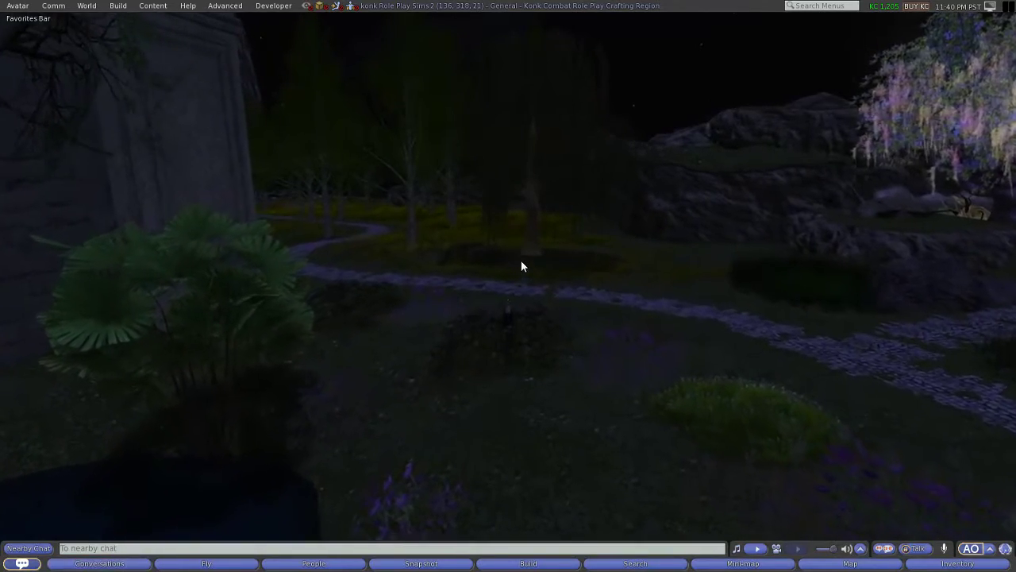
{"action": "key", "text": "Up"}
{"action": "scroll", "coordinate": [530, 310], "scroll_direction": "up", "scroll_amount": 5}
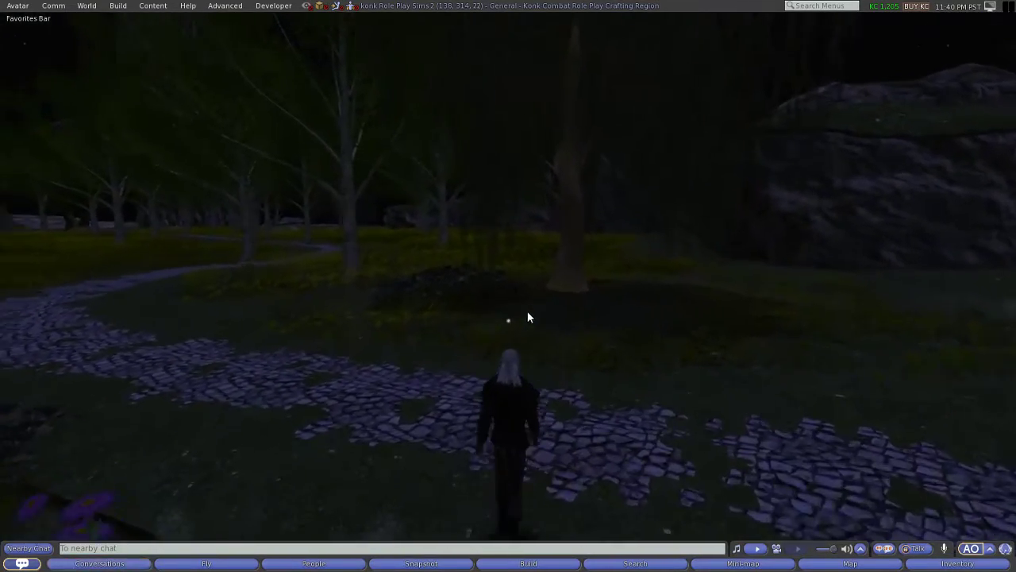
{"action": "key", "text": "Left"}
{"action": "key", "text": "Up"}
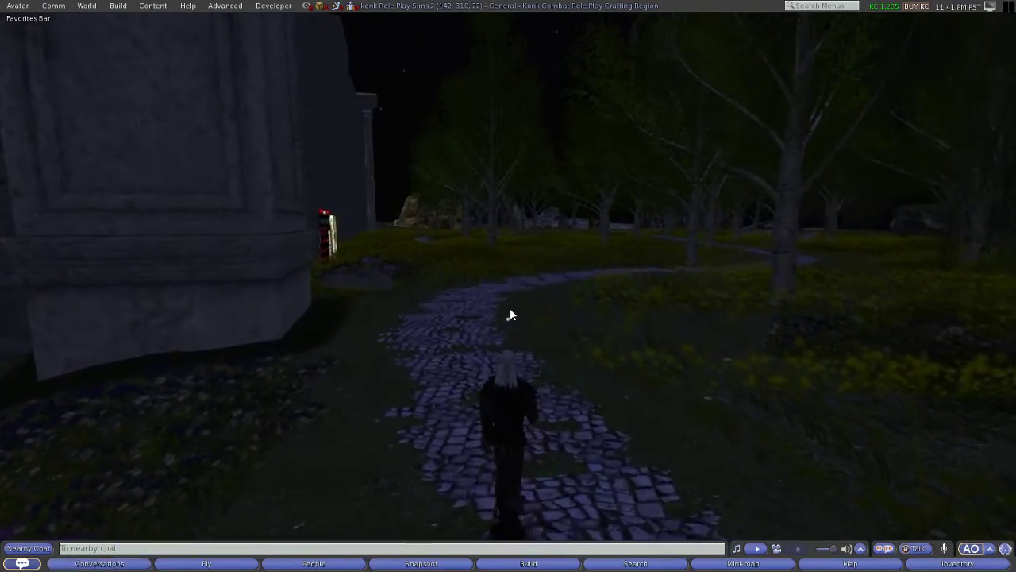
- Follow the cobbled path alongside the town wall and turn the avatar to face the lit Konk Quick Start information boards
{"action": "key", "text": "Up"}
{"action": "key", "text": "Right"}
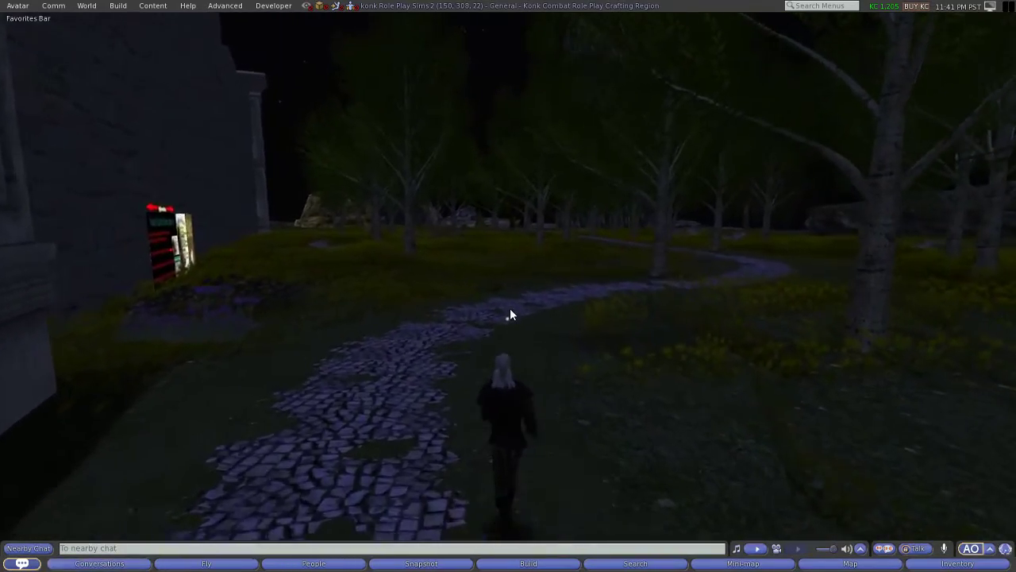
{"action": "key", "text": "Up"}
{"action": "key", "text": "Right"}
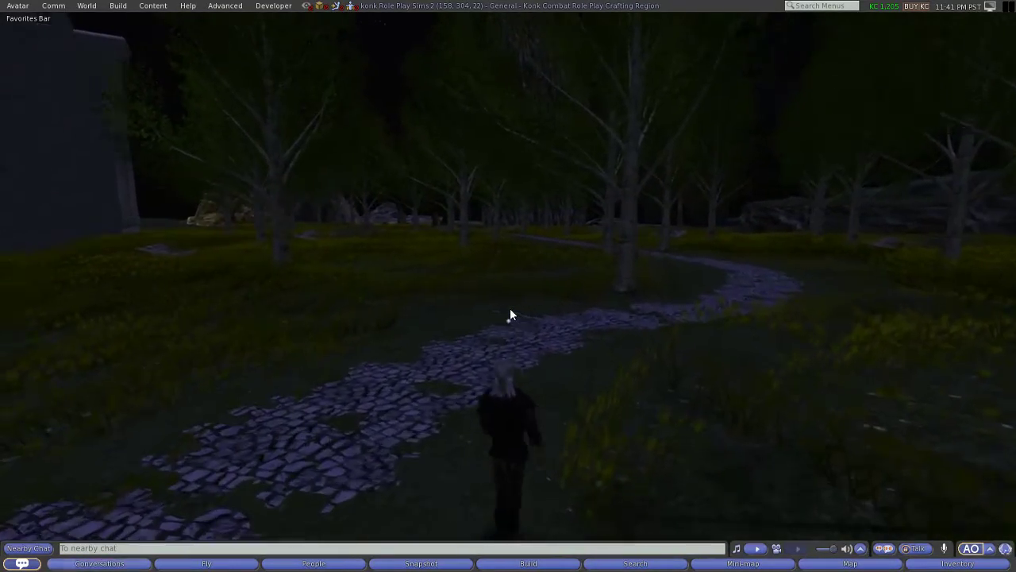
{"action": "key", "text": "Up"}
{"action": "key", "text": "Left"}
{"action": "key", "text": "Left"}
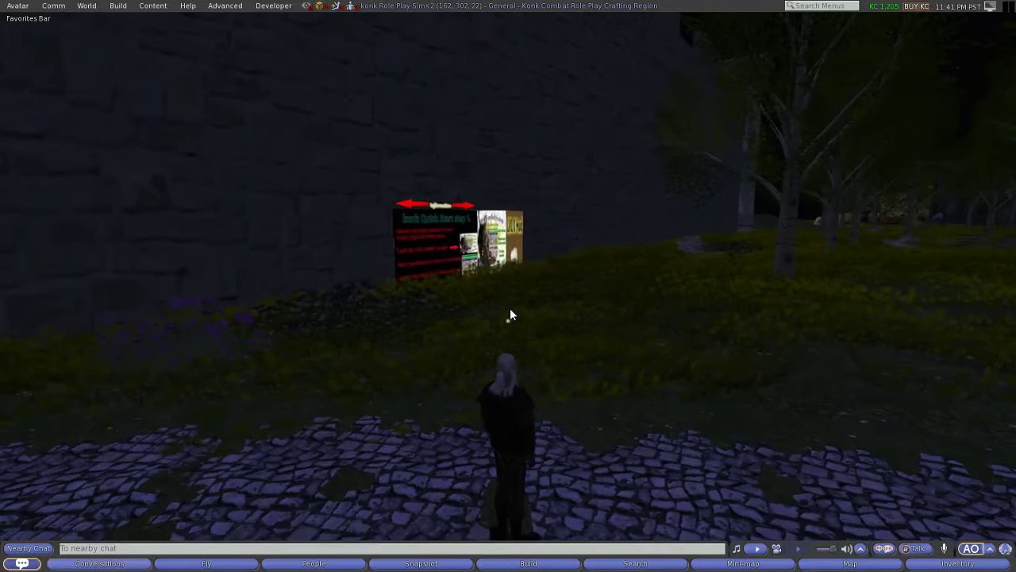
- Walk the avatar off the cobbled path and across the dark meadow toward the information boards on the wall
{"action": "key", "text": "Right"}
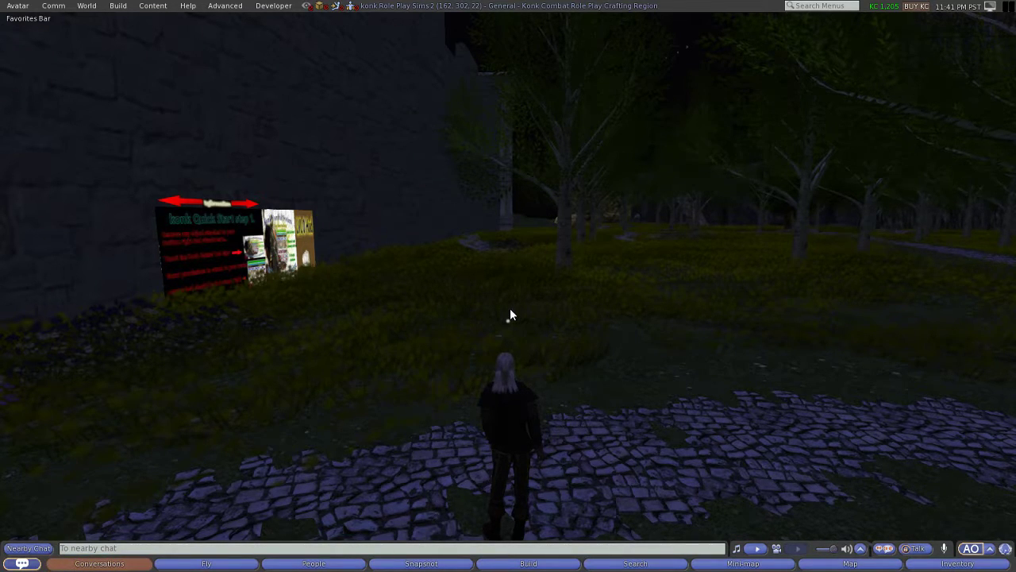
{"action": "key", "text": "Right"}
{"action": "key", "text": "Up"}
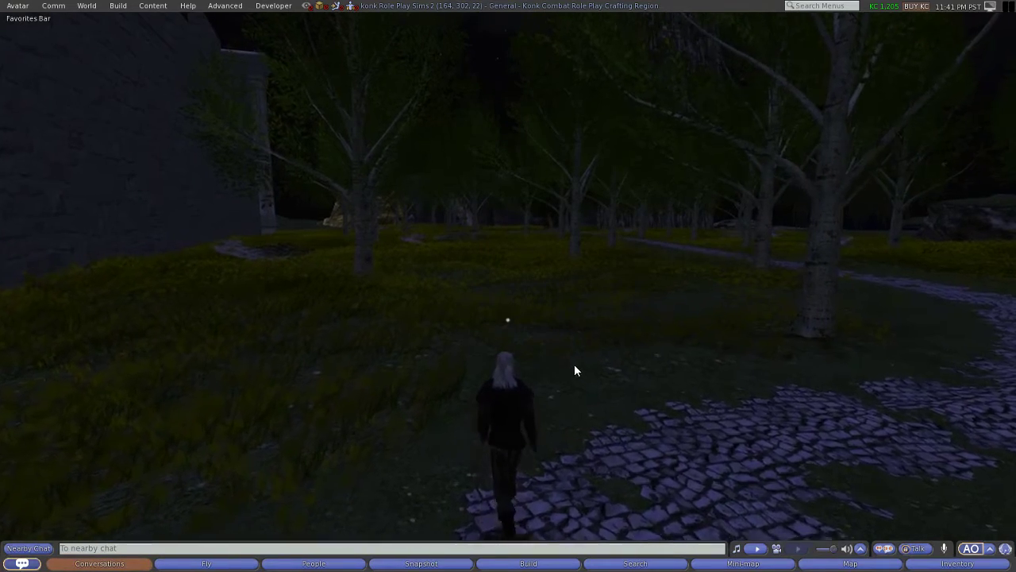
{"action": "key", "text": "Left"}
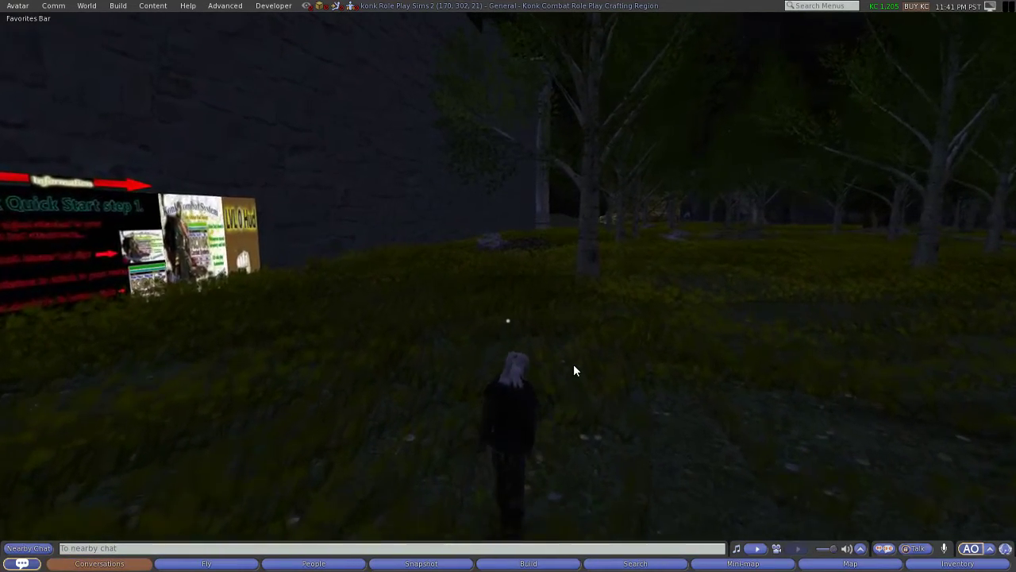
{"action": "key", "text": "Left"}
{"action": "key", "text": "Right"}
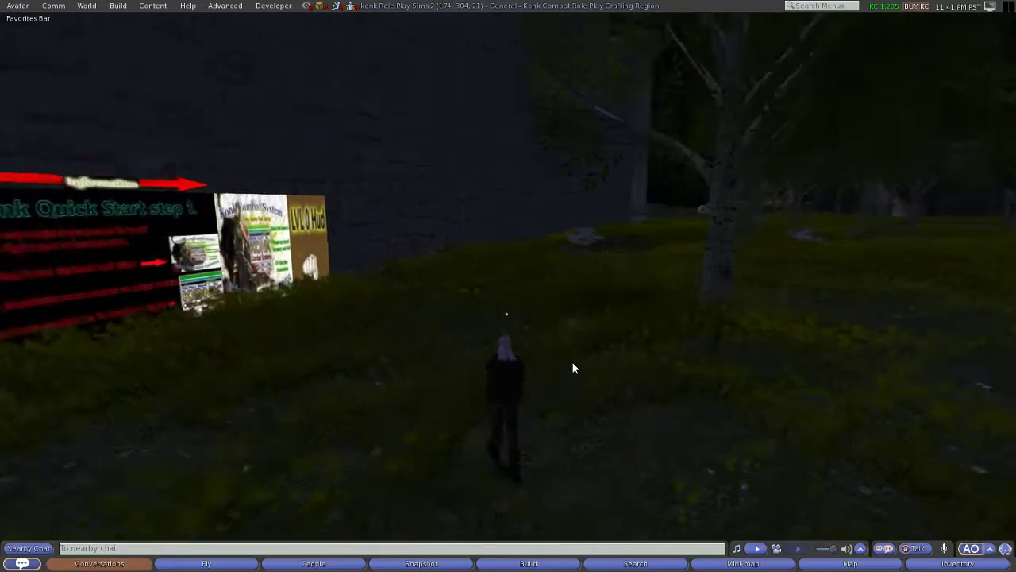
{"action": "key", "text": "Left"}
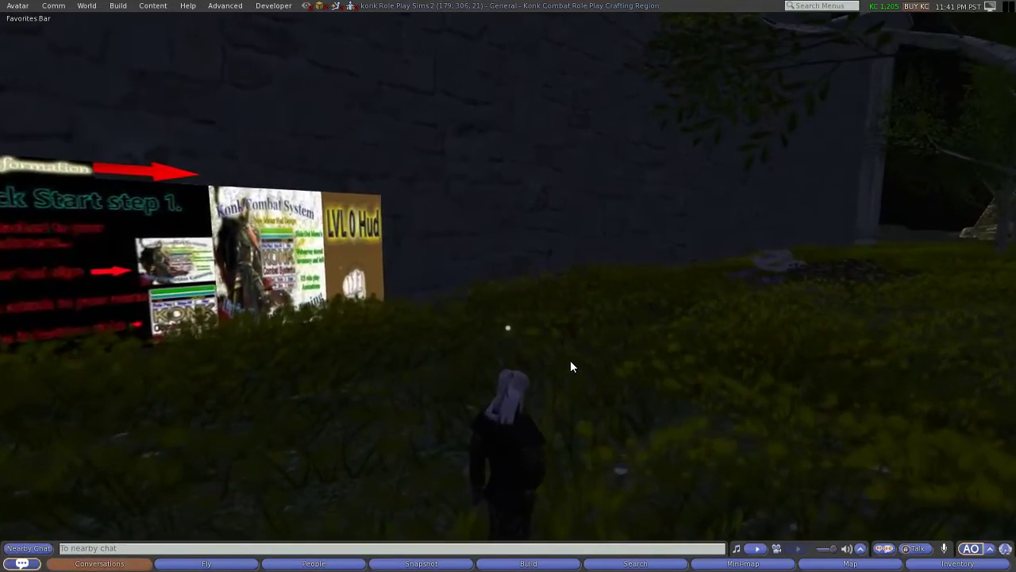
- Back up slightly in the flowers and turn the avatar to face the Konk Quick Start and Combat System boards
{"action": "key", "text": "Left"}
{"action": "key", "text": "Down"}
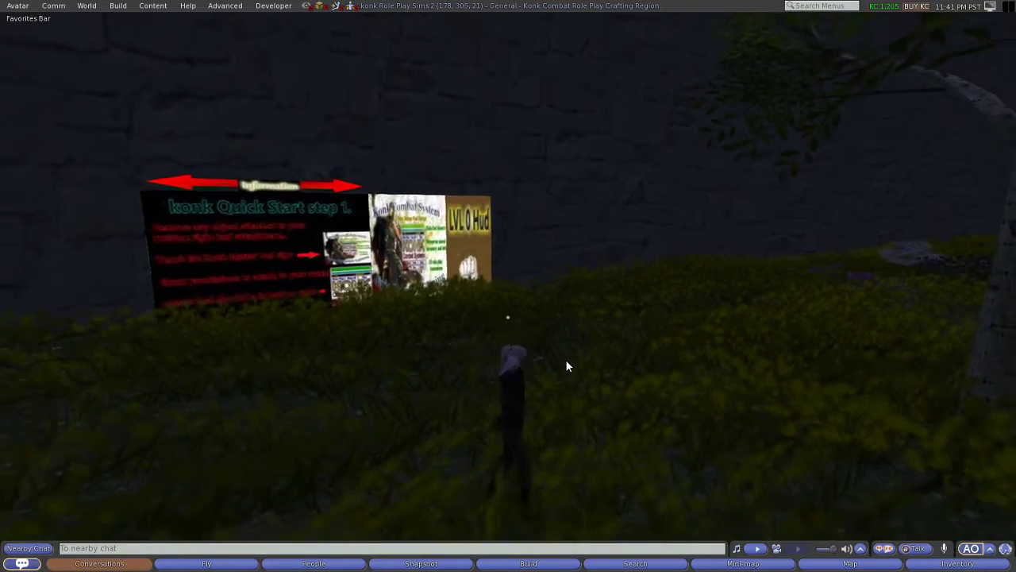
{"action": "key", "text": "Up"}
{"action": "key", "text": "Left"}
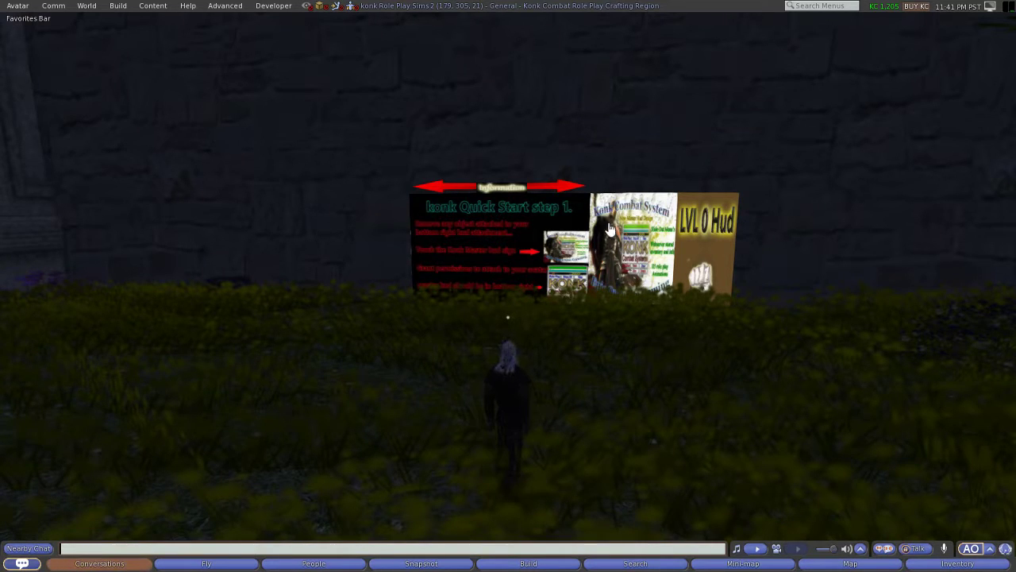
- Move the avatar closer to the wall and center it in front of the Konk Combat System and LVL 0 Hud boards
{"action": "left_click", "coordinate": [557, 396]}
{"action": "key", "text": "d"}
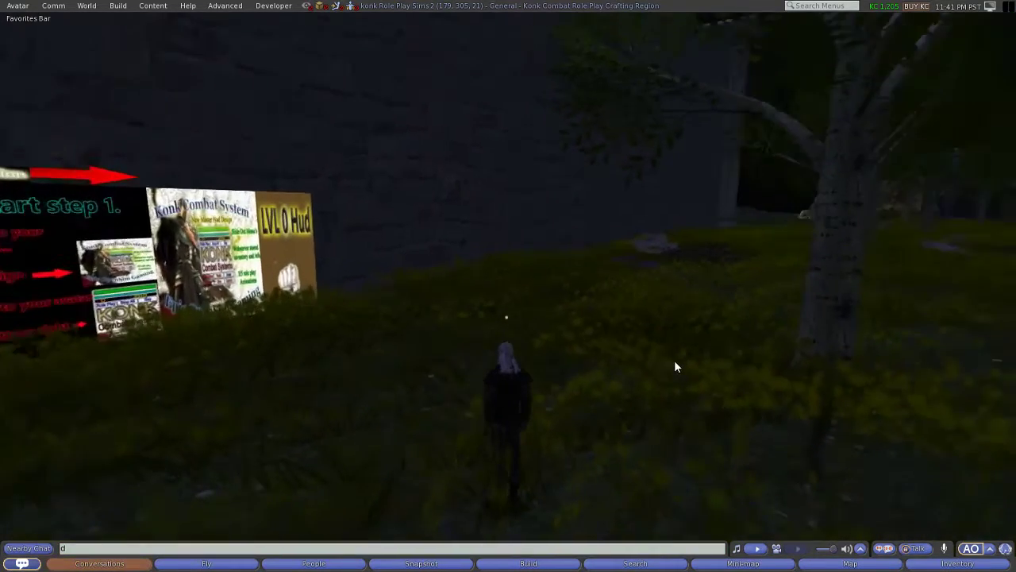
{"action": "key", "text": "w"}
{"action": "key", "text": "a"}
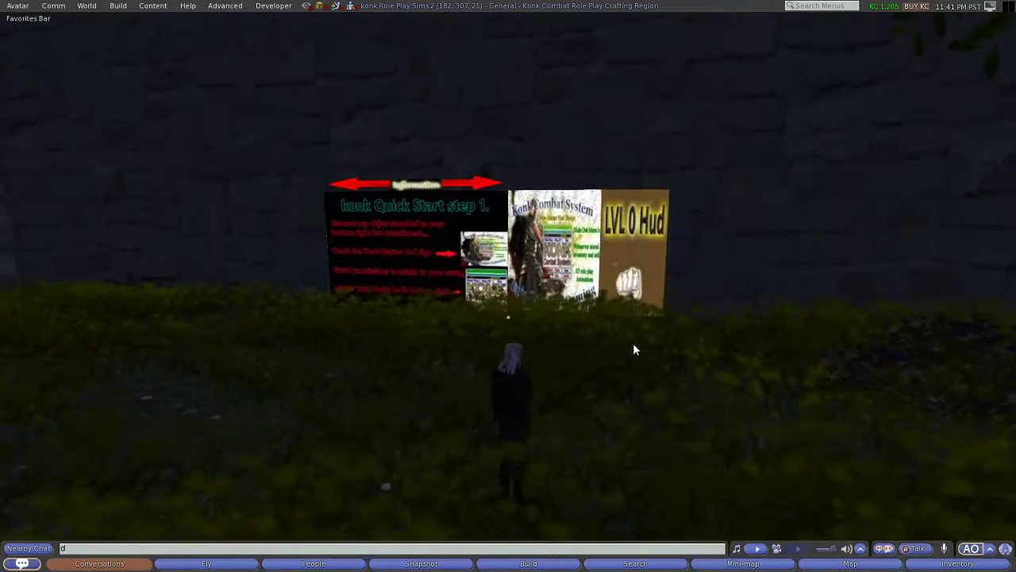
{"action": "scroll", "coordinate": [518, 403], "scroll_direction": "down", "scroll_amount": 4}
{"action": "scroll", "coordinate": [520, 404], "scroll_direction": "up", "scroll_amount": 5}
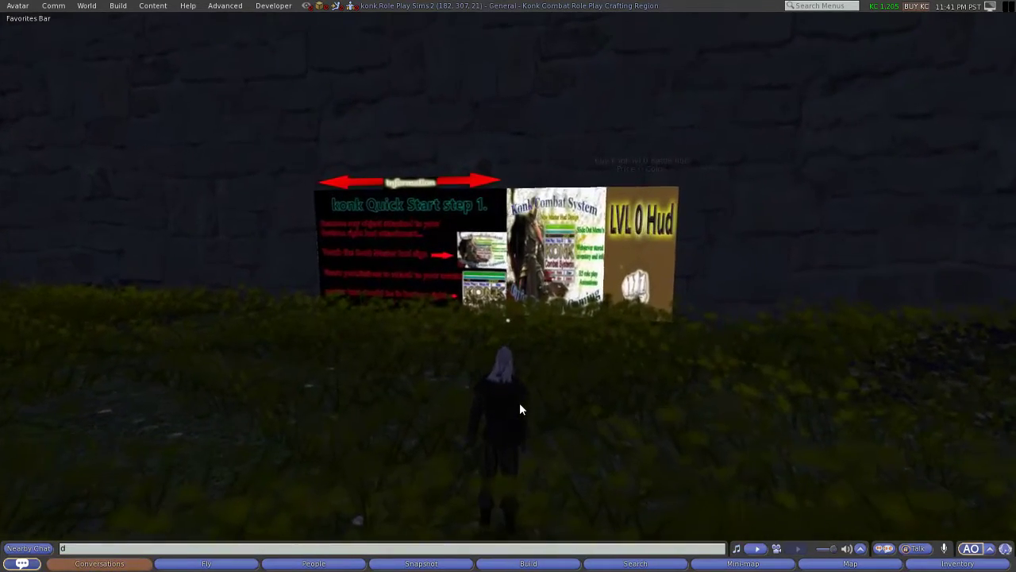